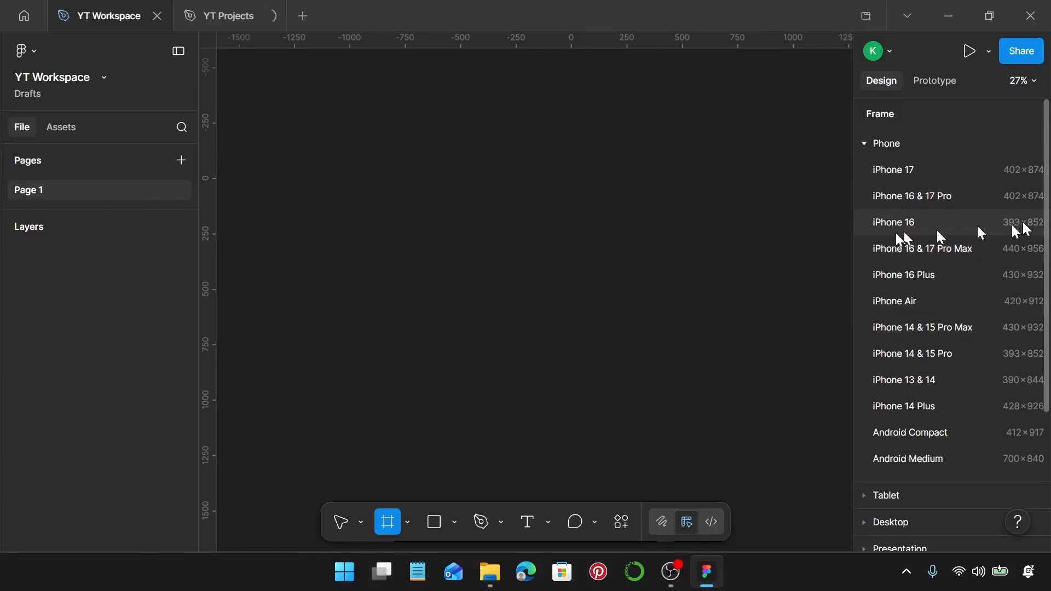
Create an iPhone 16 & 17 Pro Max frame and add a text layer reading "L" near its middle
{"action": "left_click", "coordinate": [896, 251]}
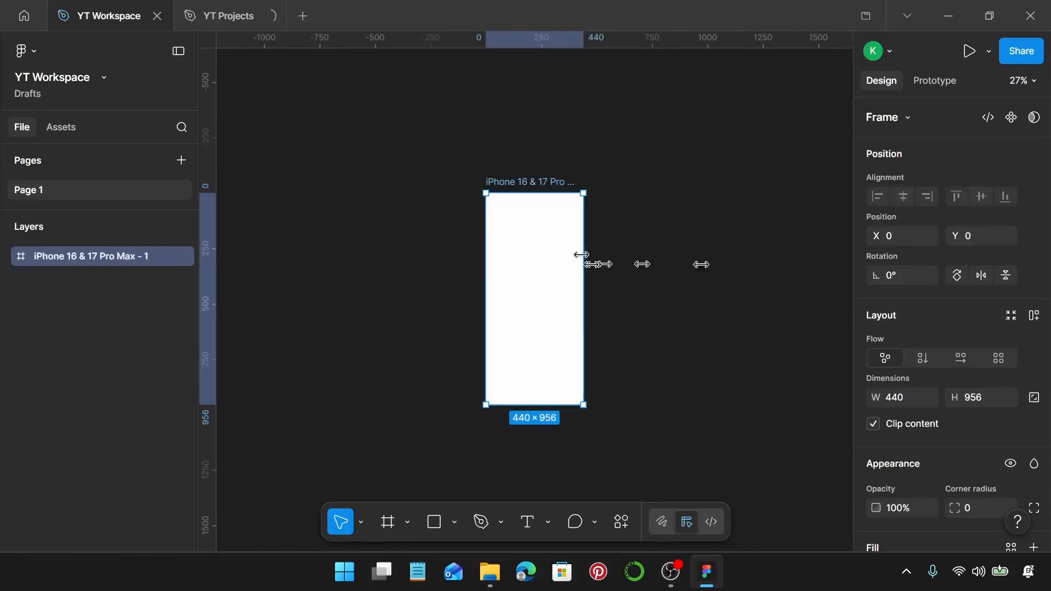
{"action": "scroll", "coordinate": [525, 305], "scroll_direction": "up", "scroll_amount": 5}
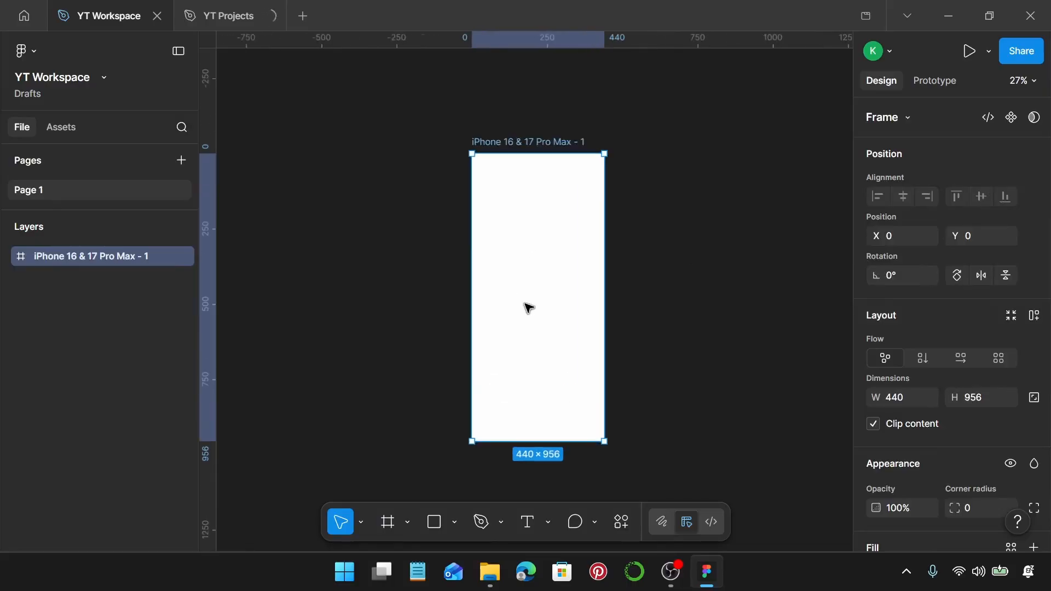
{"action": "key", "text": "t"}
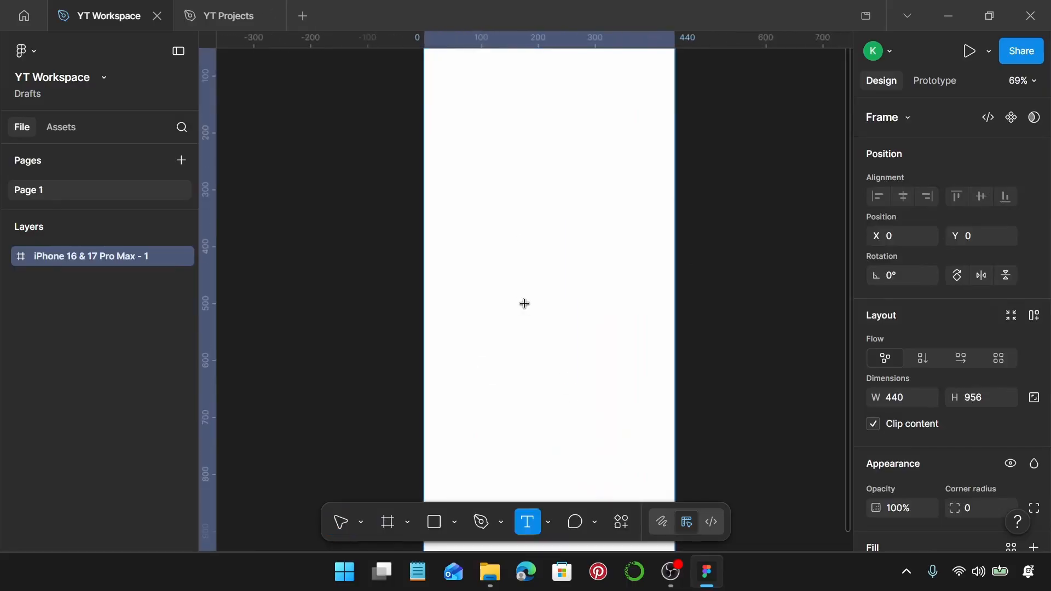
{"action": "left_click", "coordinate": [509, 281]}
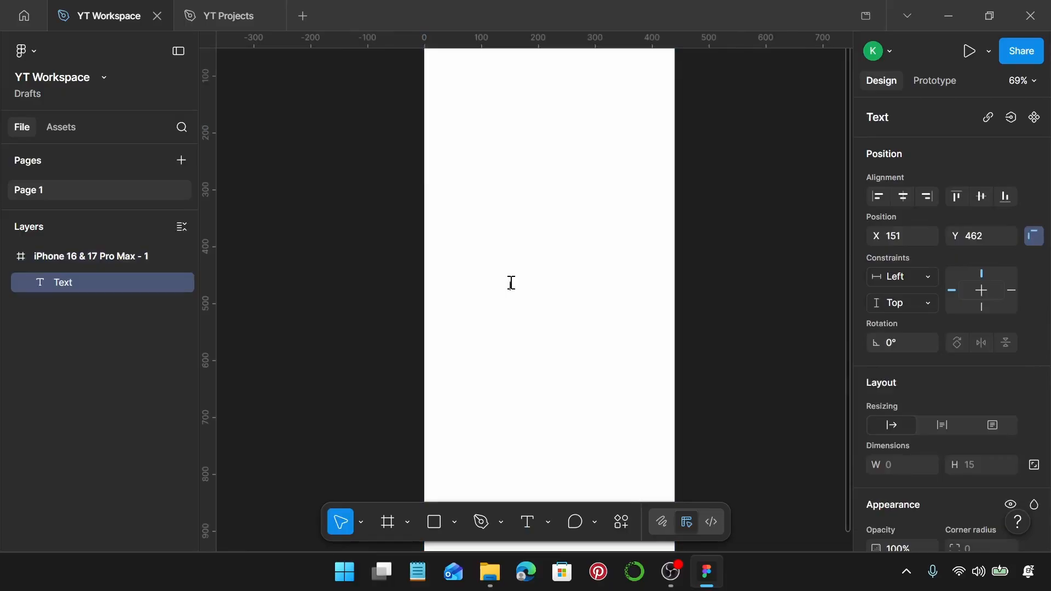
{"action": "scroll", "coordinate": [511, 283], "scroll_direction": "up", "scroll_amount": 5}
{"action": "key", "text": "Escape"}
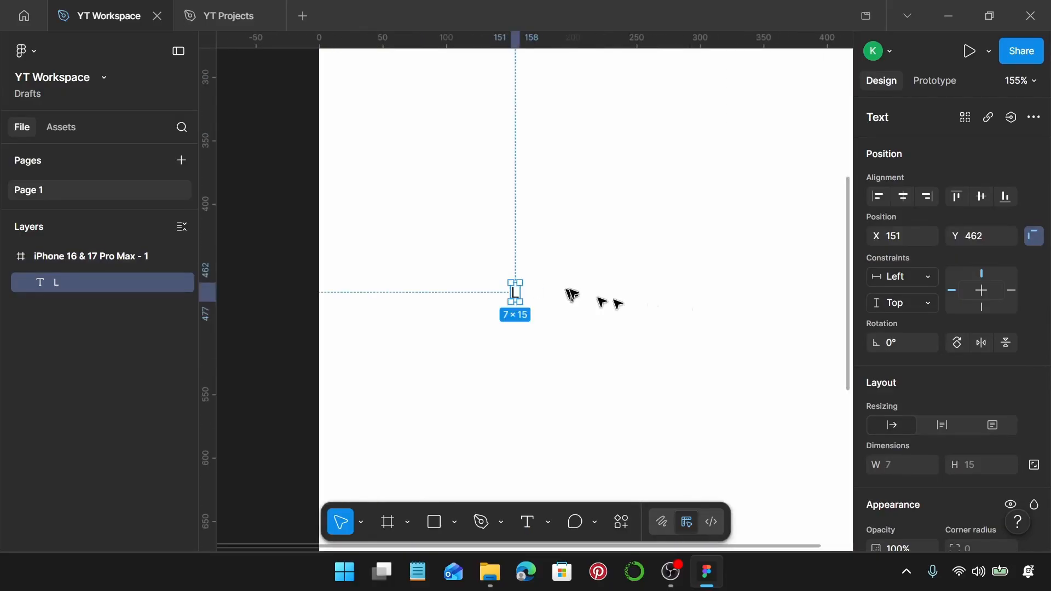
Set the letter L to the Cherry Bomb font at size 50
{"action": "scroll", "coordinate": [936, 317], "scroll_direction": "down", "scroll_amount": 7}
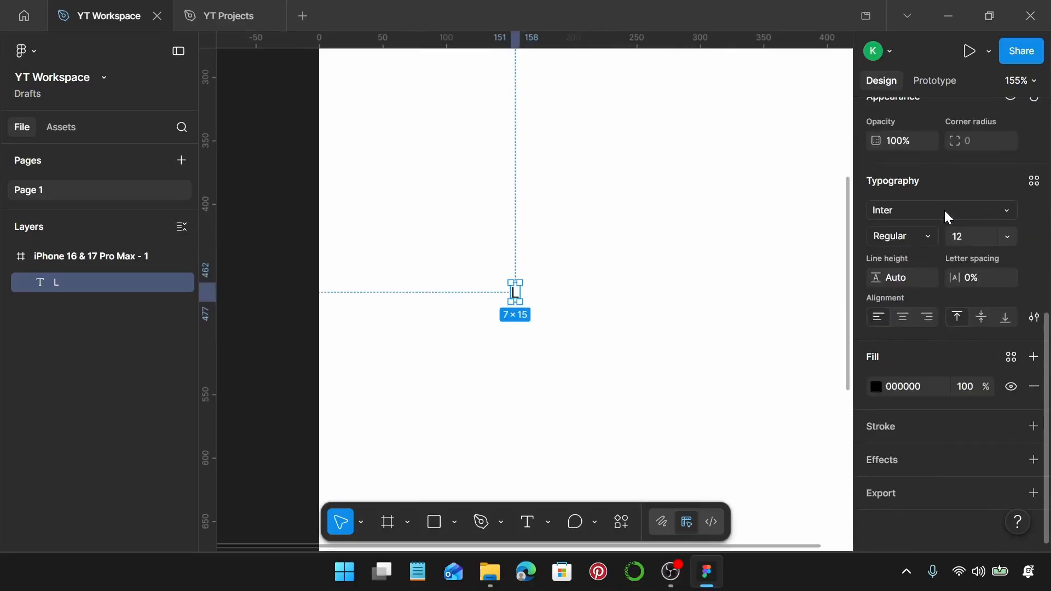
{"action": "left_click", "coordinate": [945, 213]}
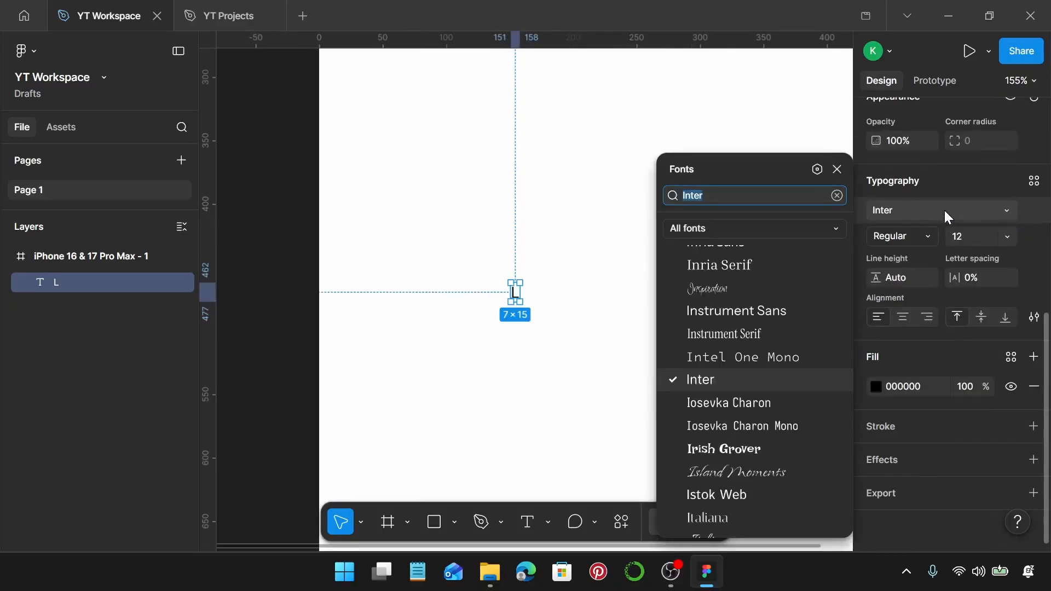
{"action": "type", "text": "cher"}
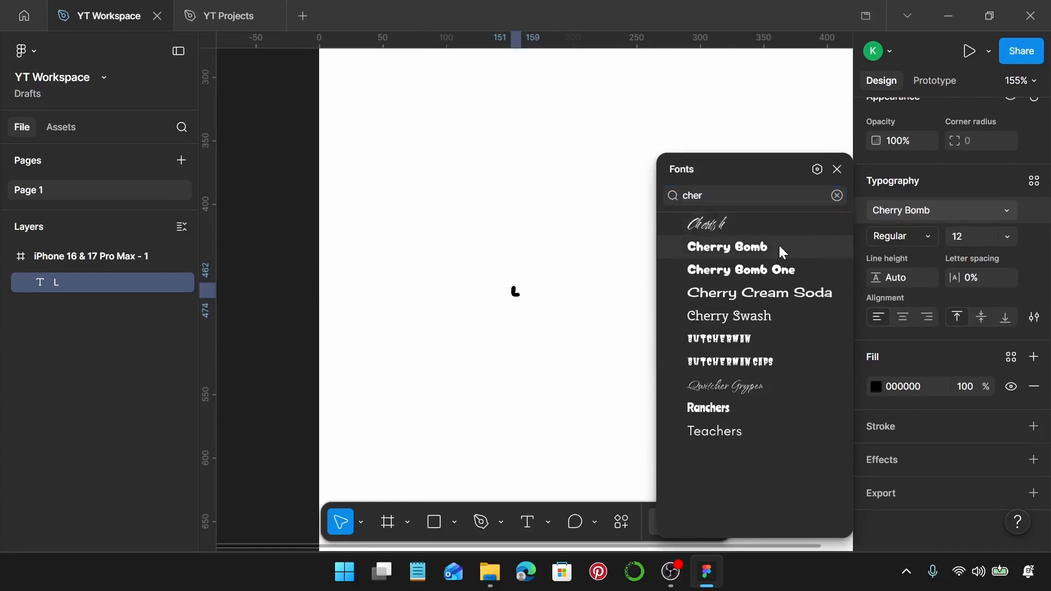
{"action": "left_click", "coordinate": [779, 246]}
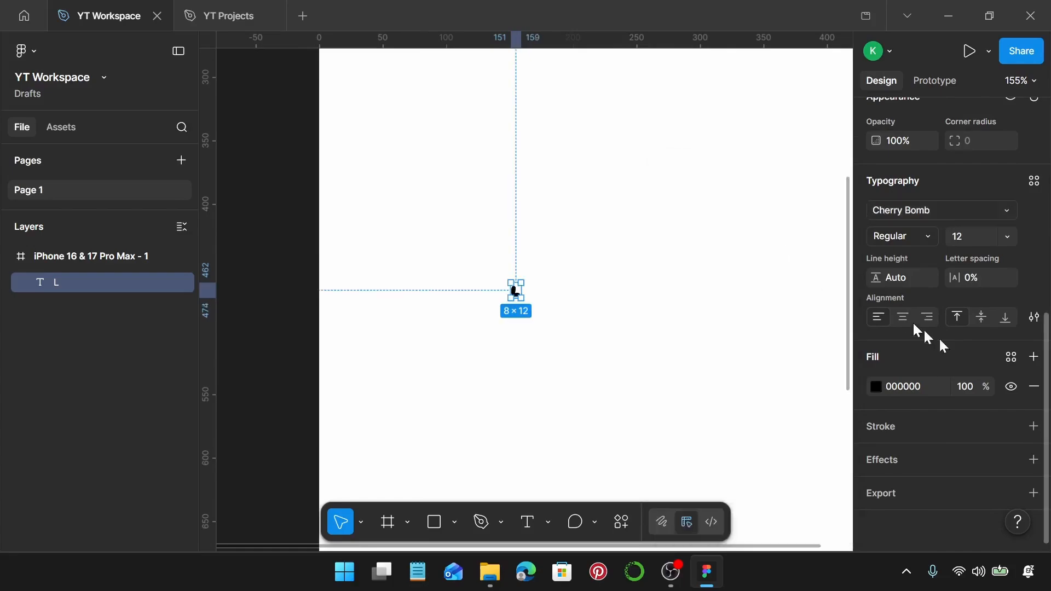
{"action": "left_click", "coordinate": [974, 240]}
{"action": "type", "text": "50"}
{"action": "key", "text": "Return"}
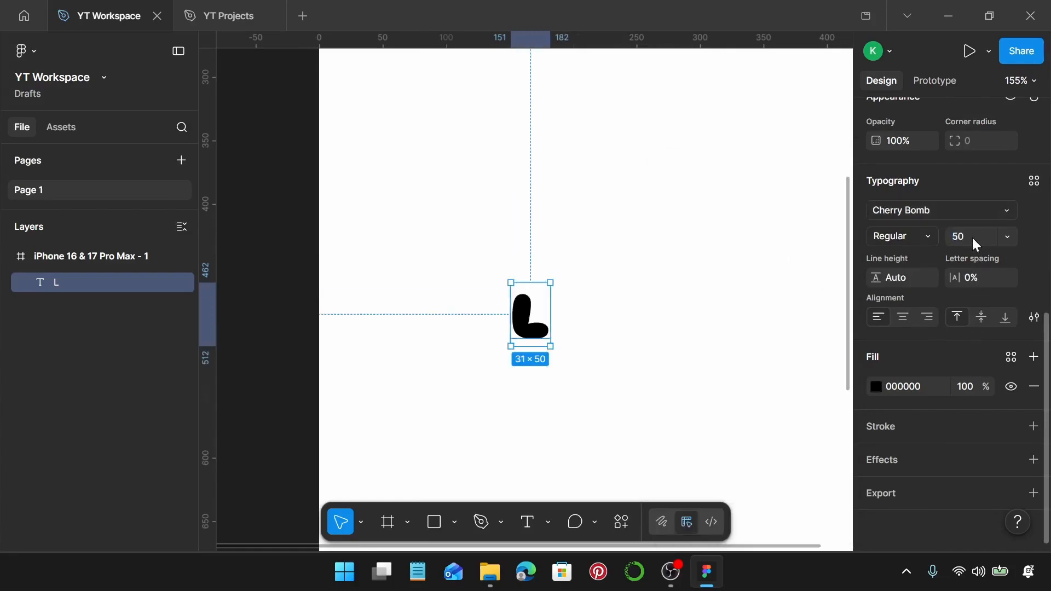
Add a black stroke of weight 1 positioned inside to the letter L and remove its fill
{"action": "left_click", "coordinate": [1033, 427]}
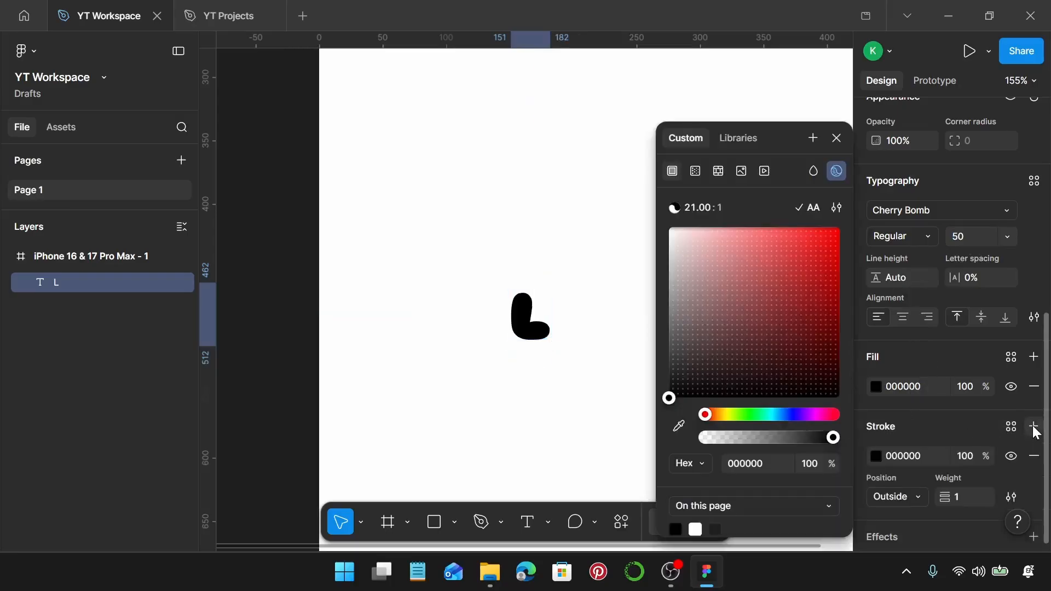
{"action": "left_click", "coordinate": [920, 497]}
{"action": "left_click", "coordinate": [915, 478]}
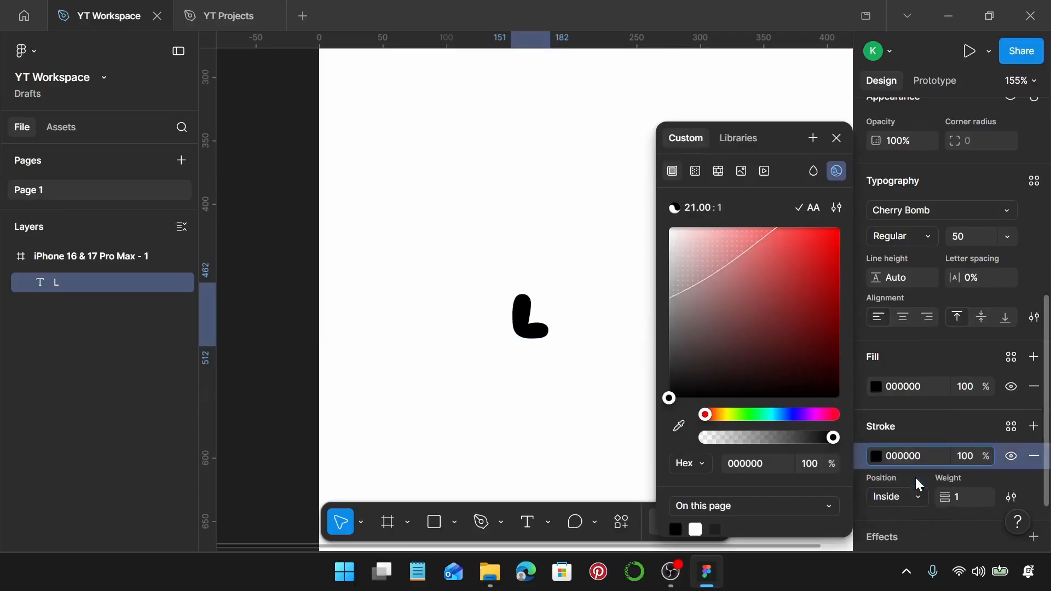
{"action": "left_click", "coordinate": [1034, 386]}
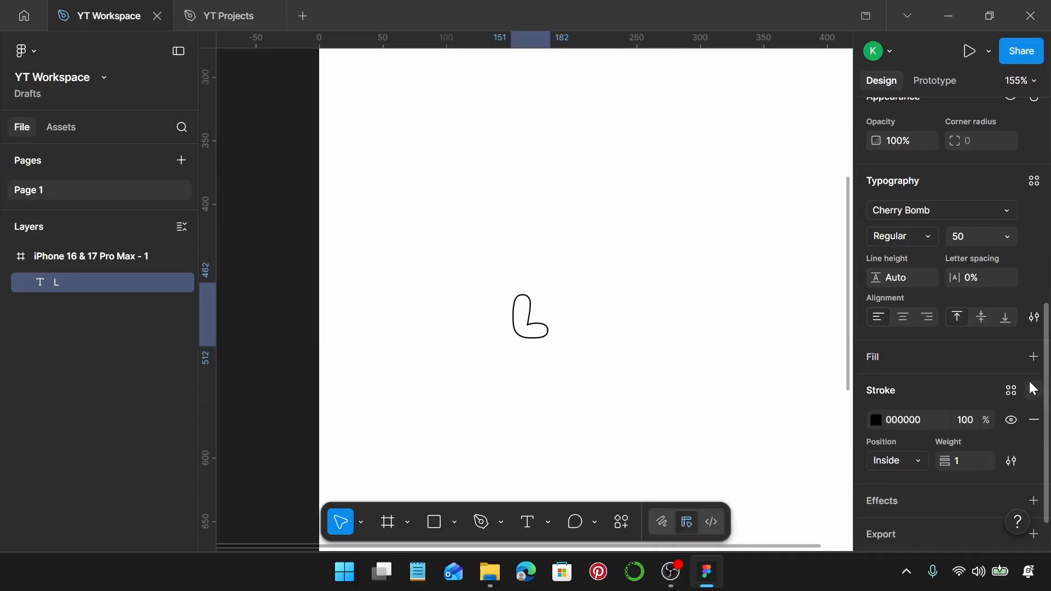
Duplicate the outlined L directly to its right and change the copy's text to "o"
{"action": "scroll", "coordinate": [610, 381], "scroll_direction": "up", "scroll_amount": 4, "text": "ctrl"}
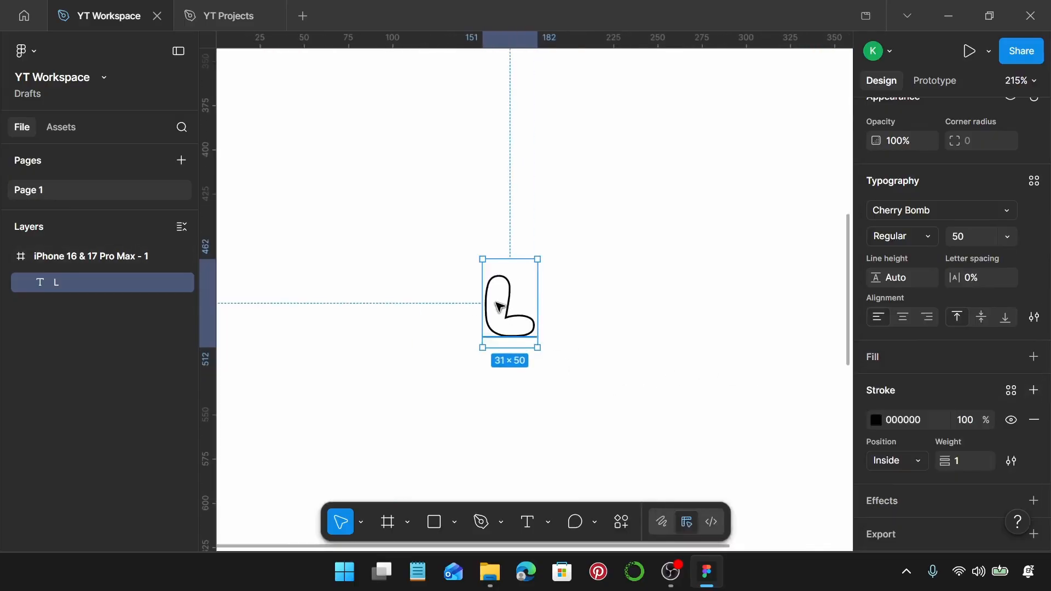
{"action": "left_click_drag", "start_coordinate": [500, 304], "coordinate": [561, 308], "text": "alt"}
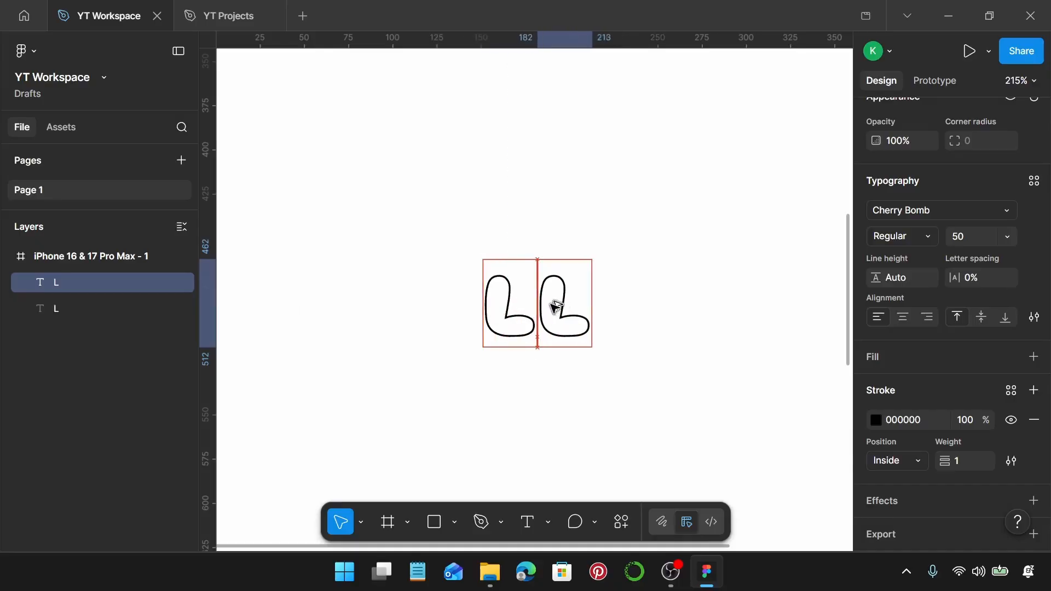
{"action": "double_click", "coordinate": [552, 305]}
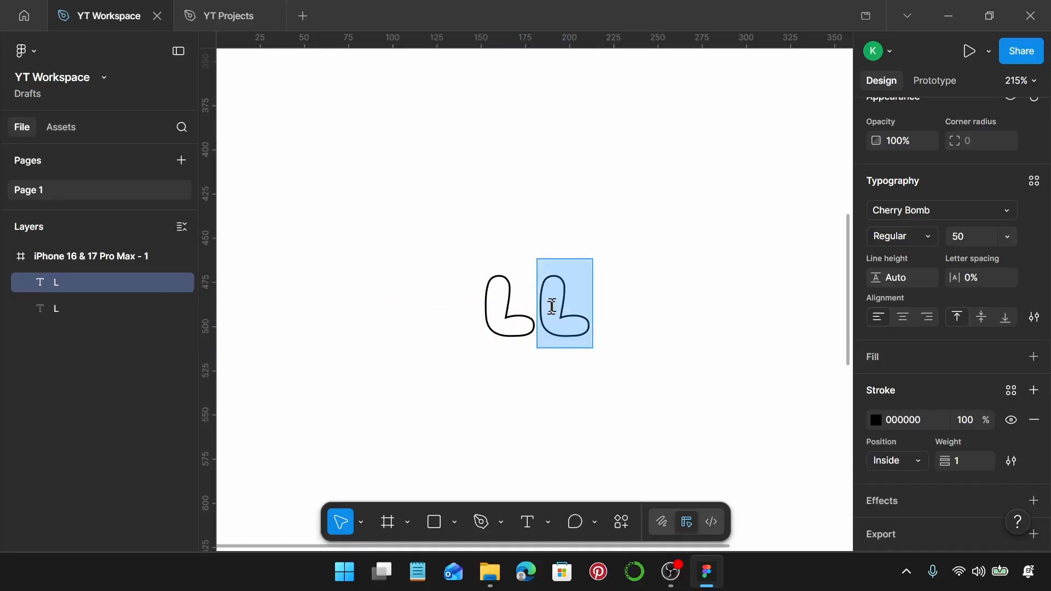
{"action": "type", "text": "o"}
{"action": "key", "text": "Escape"}
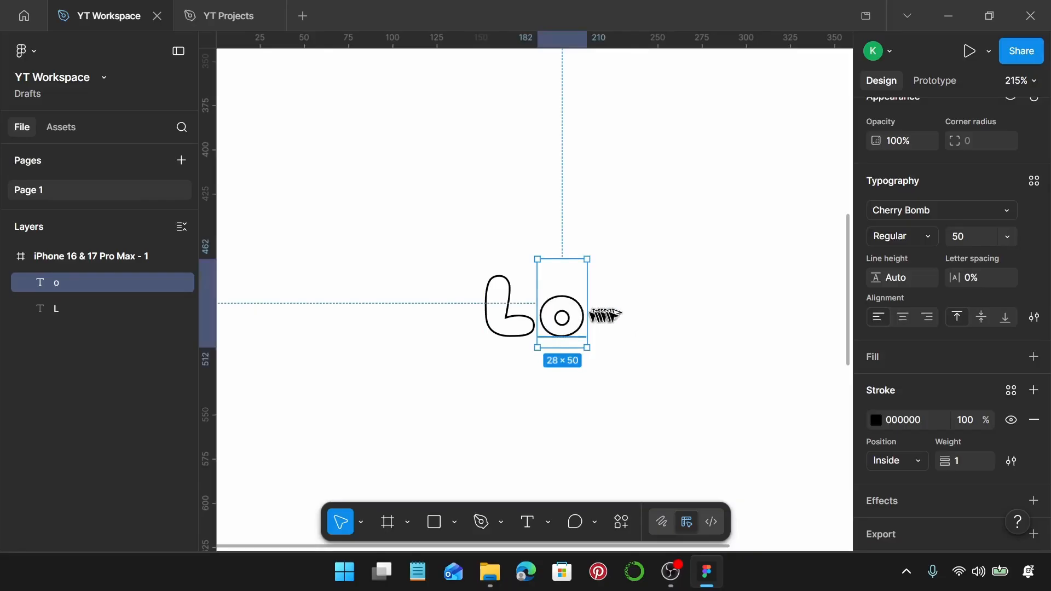
Duplicate the letter o directly to its right and change the copy's text to "a"
{"action": "left_click_drag", "start_coordinate": [569, 316], "coordinate": [619, 313], "text": "alt"}
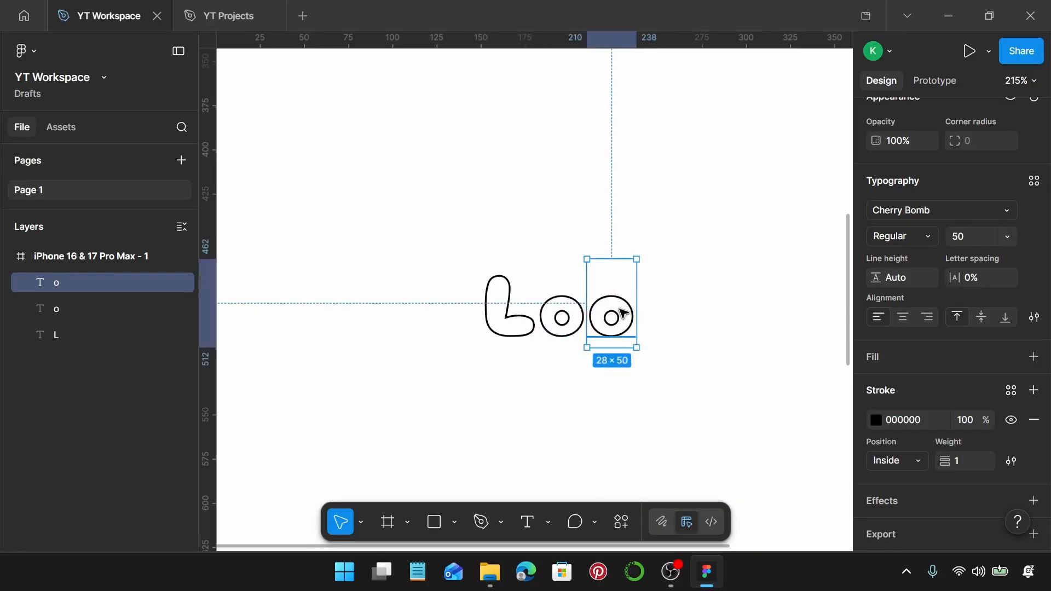
{"action": "double_click", "coordinate": [621, 312]}
{"action": "type", "text": "a"}
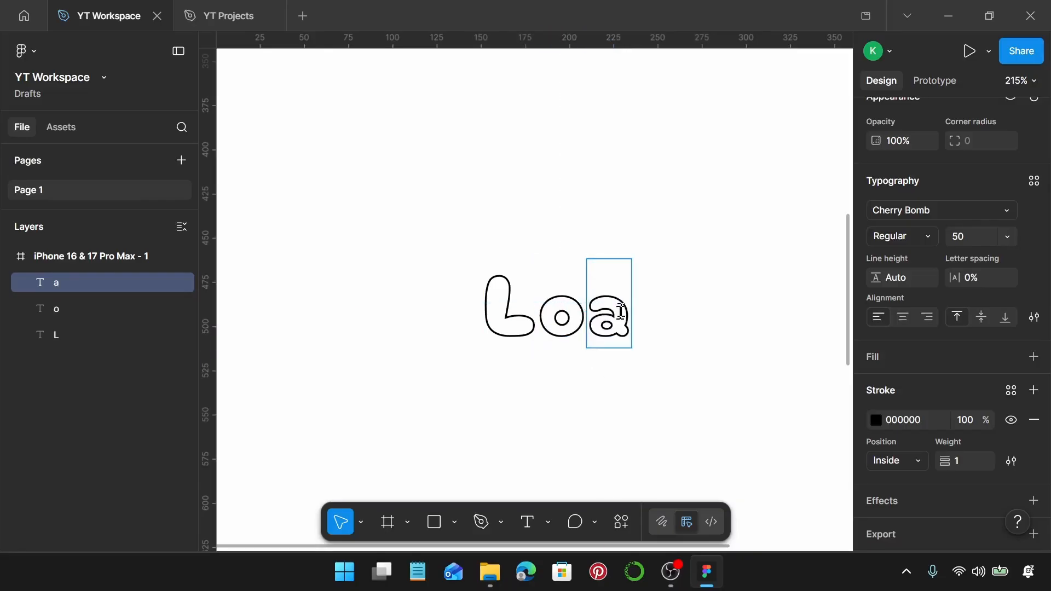
{"action": "key", "text": "Escape"}
Duplicate the letter a directly to its right and change the copy's text to "d"
{"action": "left_click_drag", "start_coordinate": [623, 304], "coordinate": [649, 302], "text": "alt"}
{"action": "double_click", "coordinate": [648, 303]}
{"action": "type", "text": "d"}
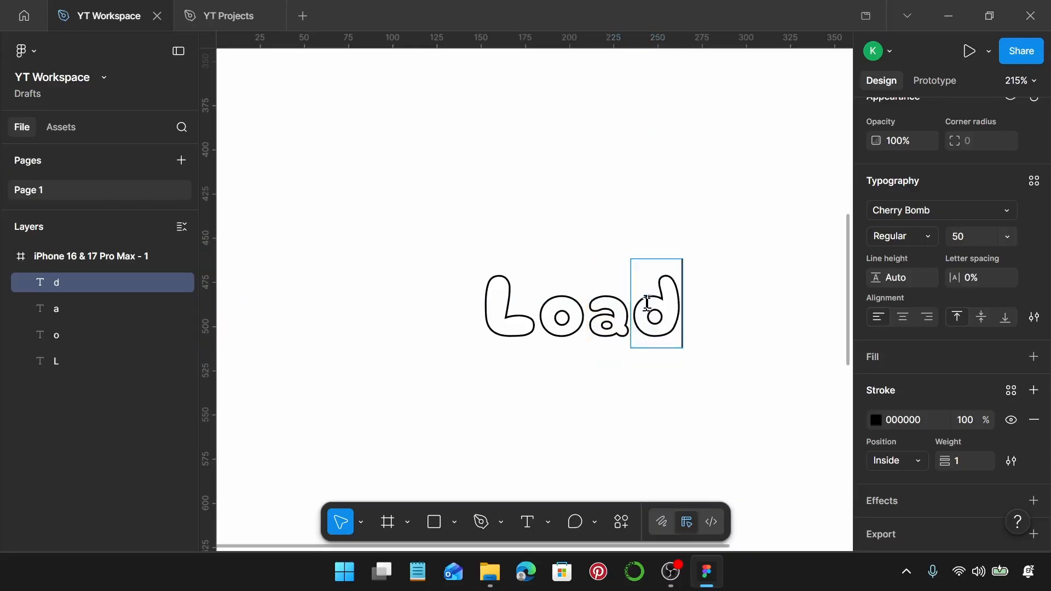
{"action": "scroll", "coordinate": [649, 304], "scroll_direction": "right", "scroll_amount": 3}
{"action": "key", "text": "Escape"}
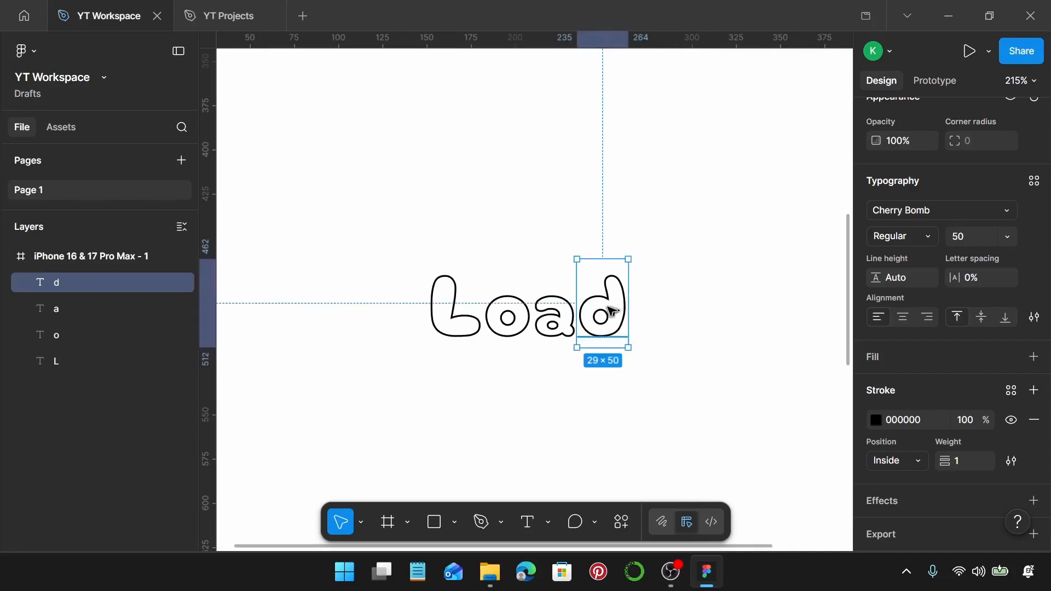
Duplicate the letter d directly to its right and change the copy's text to "i"
{"action": "left_click_drag", "start_coordinate": [605, 305], "coordinate": [664, 311], "text": "alt"}
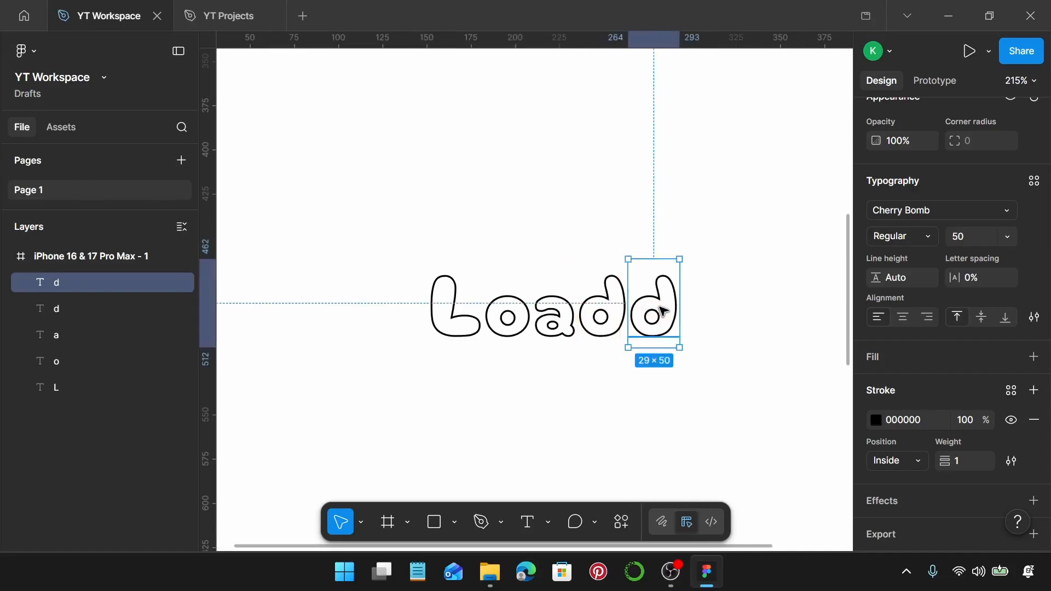
{"action": "double_click", "coordinate": [663, 311]}
{"action": "type", "text": "o"}
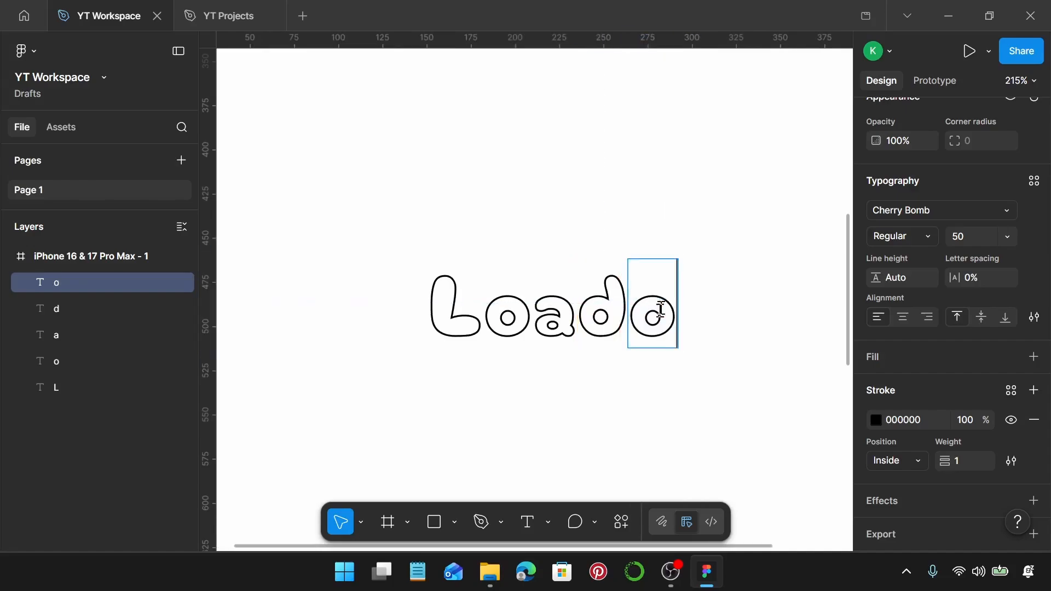
{"action": "key", "text": "BackSpace"}
{"action": "type", "text": "i"}
{"action": "key", "text": "Escape"}
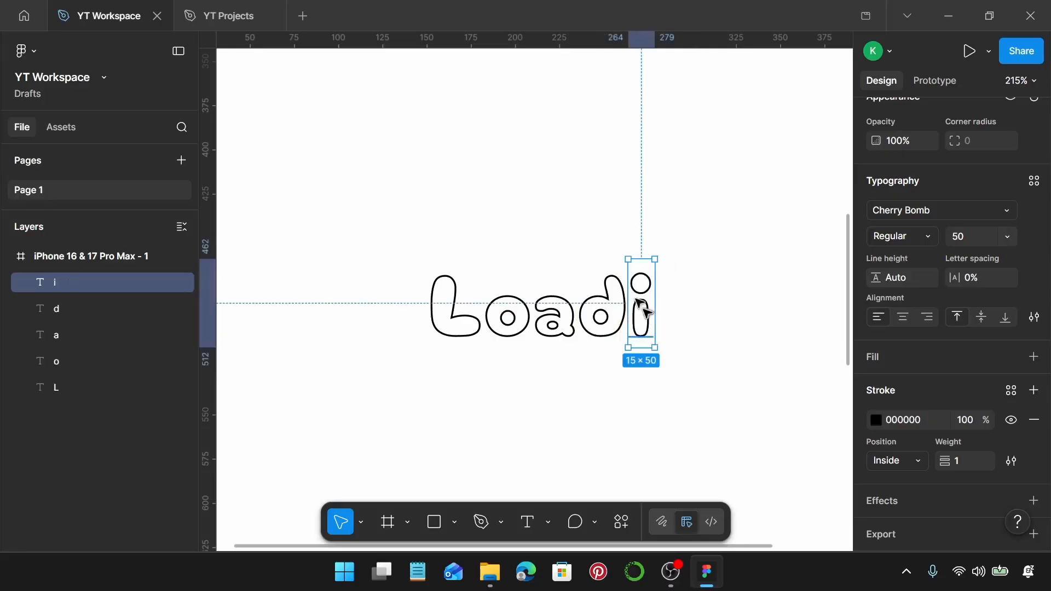
Duplicate the letter i directly to its right and change the copy's text to "n"
{"action": "left_click_drag", "start_coordinate": [644, 314], "coordinate": [671, 316]}
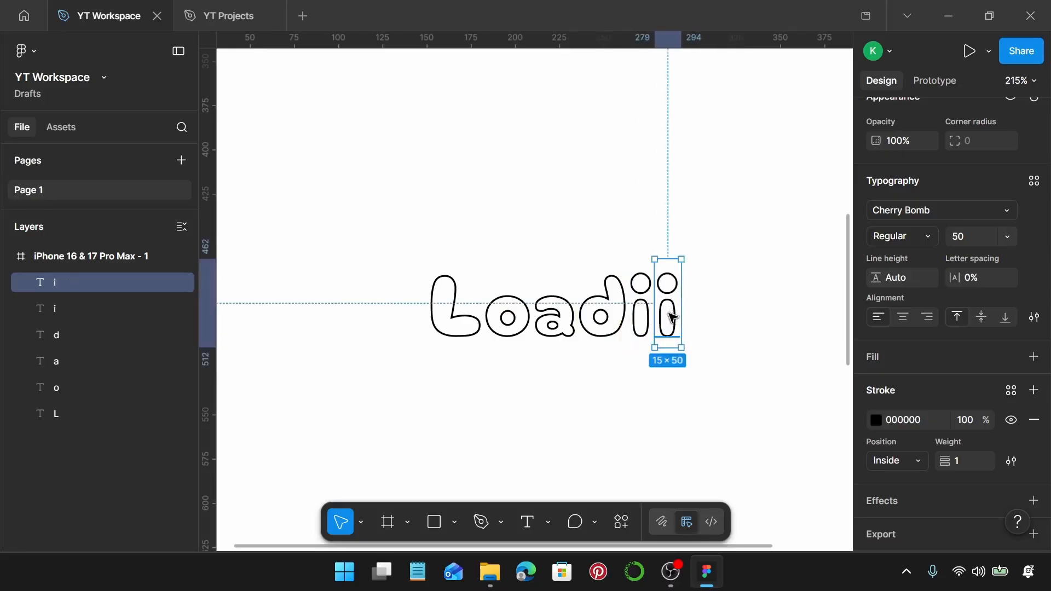
{"action": "double_click", "coordinate": [670, 317]}
{"action": "type", "text": "n"}
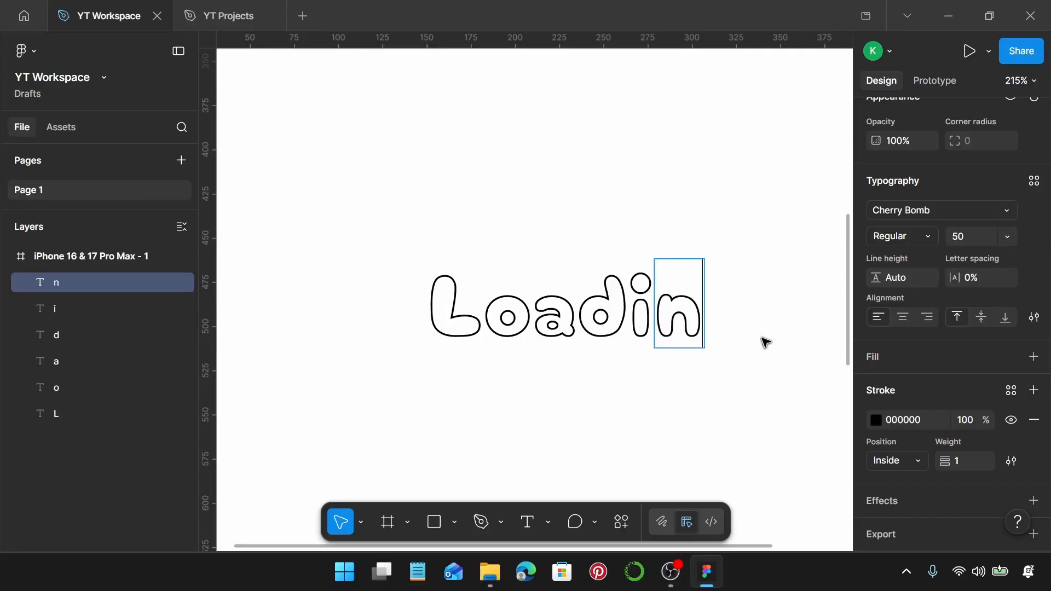
{"action": "key", "text": "Escape"}
Duplicate the letter n directly to its right and change the copy's text to "g"
{"action": "left_click_drag", "start_coordinate": [706, 316], "coordinate": [741, 317]}
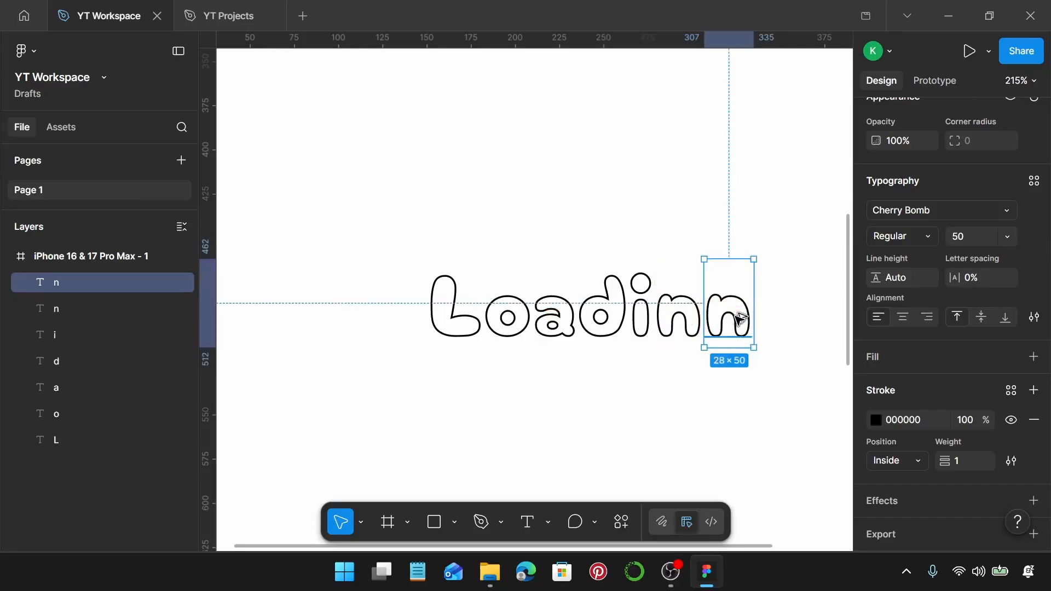
{"action": "double_click", "coordinate": [737, 319]}
{"action": "type", "text": "g"}
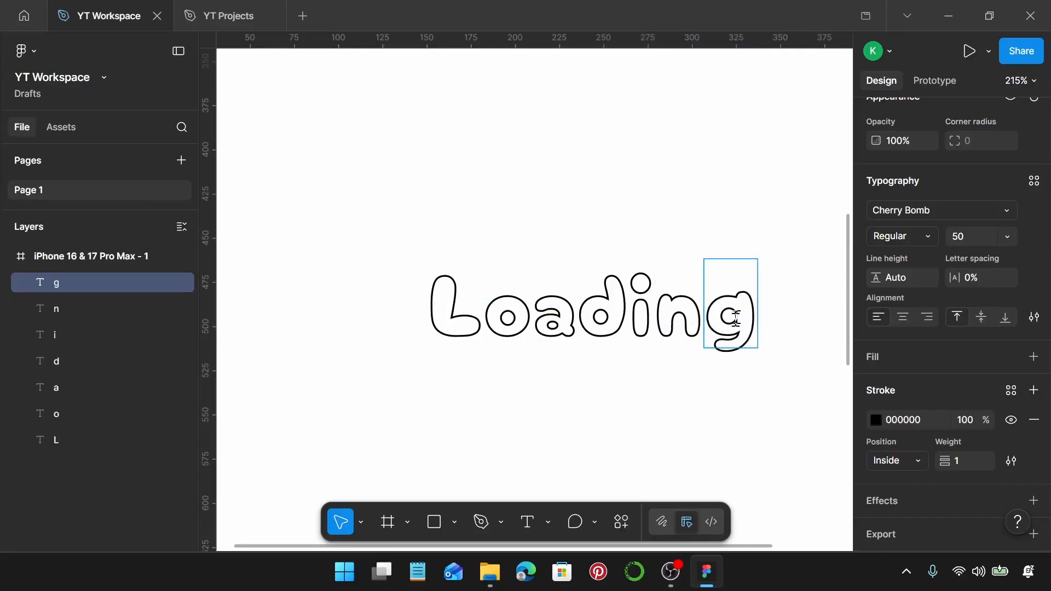
{"action": "key", "text": "Escape"}
Duplicate the letter g directly to its right and change the copy's text to a period
{"action": "scroll", "coordinate": [739, 317], "scroll_direction": "right", "scroll_amount": 3}
{"action": "left_click_drag", "start_coordinate": [654, 317], "coordinate": [707, 315]}
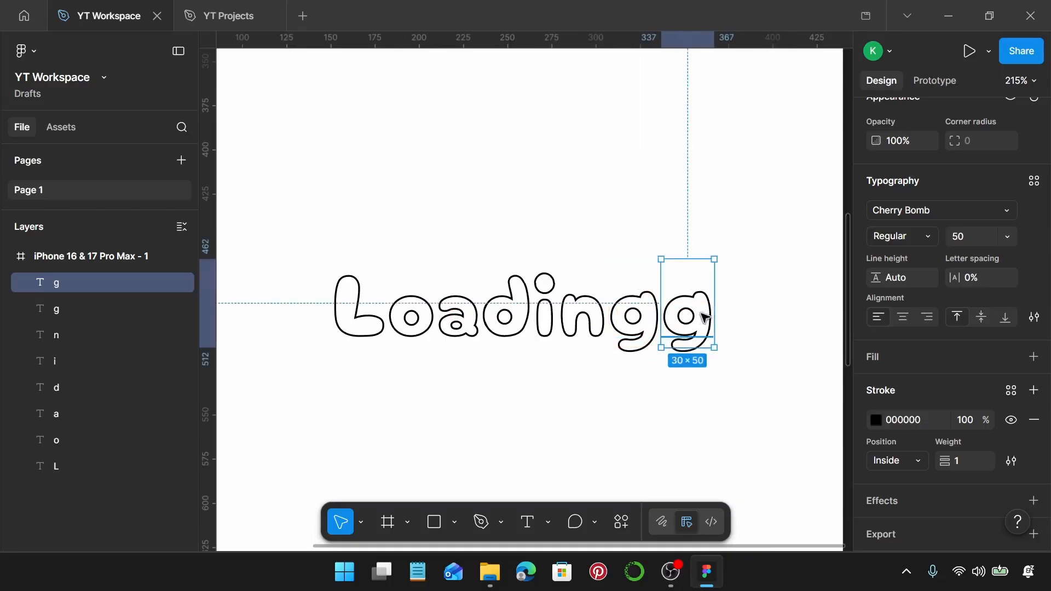
{"action": "double_click", "coordinate": [704, 316]}
{"action": "type", "text": "."}
{"action": "key", "text": "Escape"}
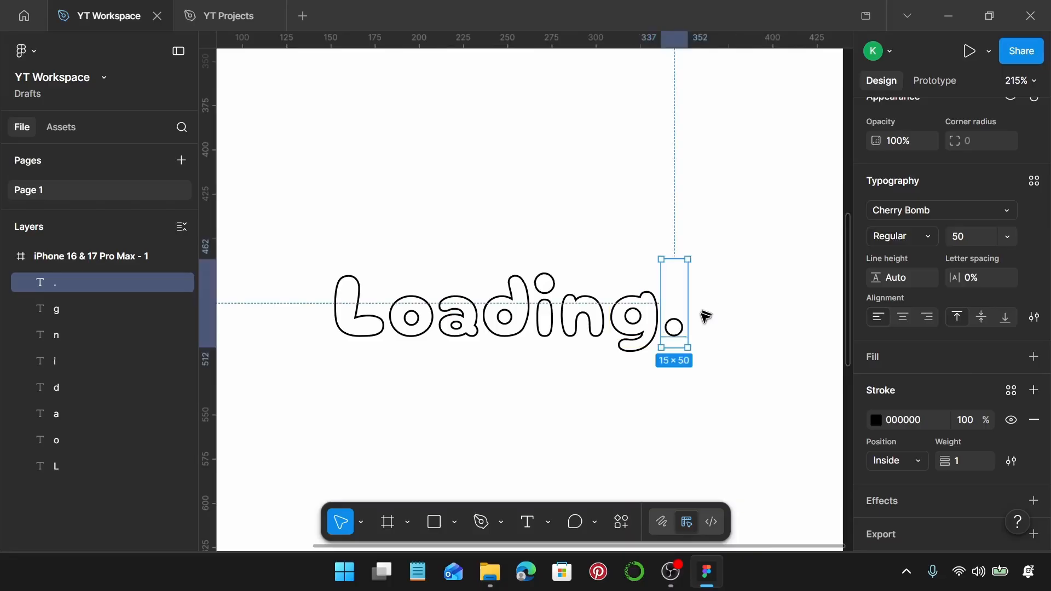
Duplicate the period twice, placing each copy edge to edge on the right to complete "Loading..."
{"action": "left_click_drag", "start_coordinate": [676, 323], "coordinate": [701, 316]}
{"action": "double_click", "coordinate": [703, 317]}
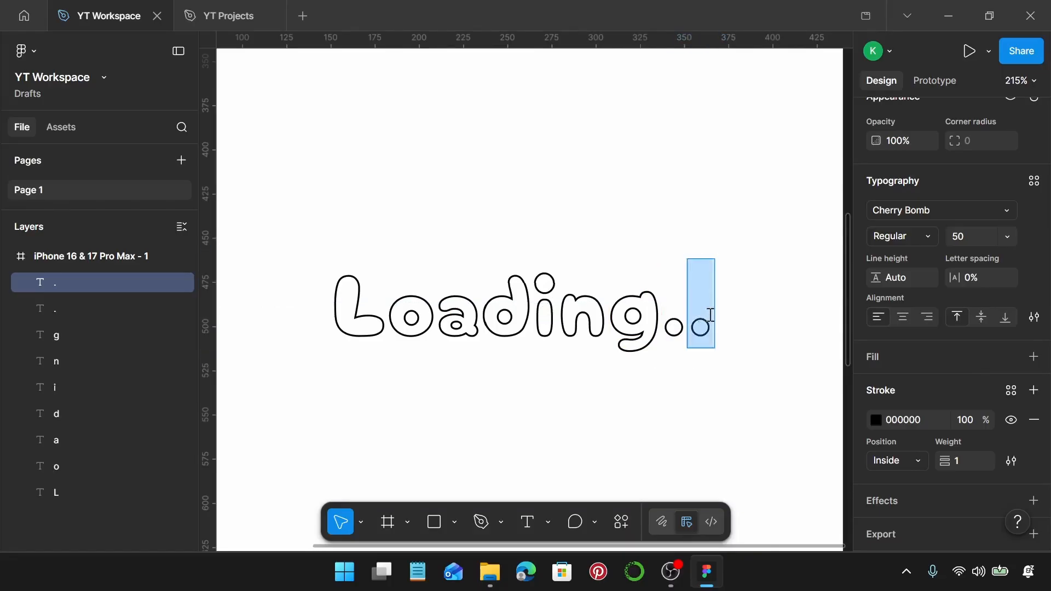
{"action": "key", "text": "Escape"}
{"action": "left_click_drag", "start_coordinate": [711, 313], "coordinate": [735, 311]}
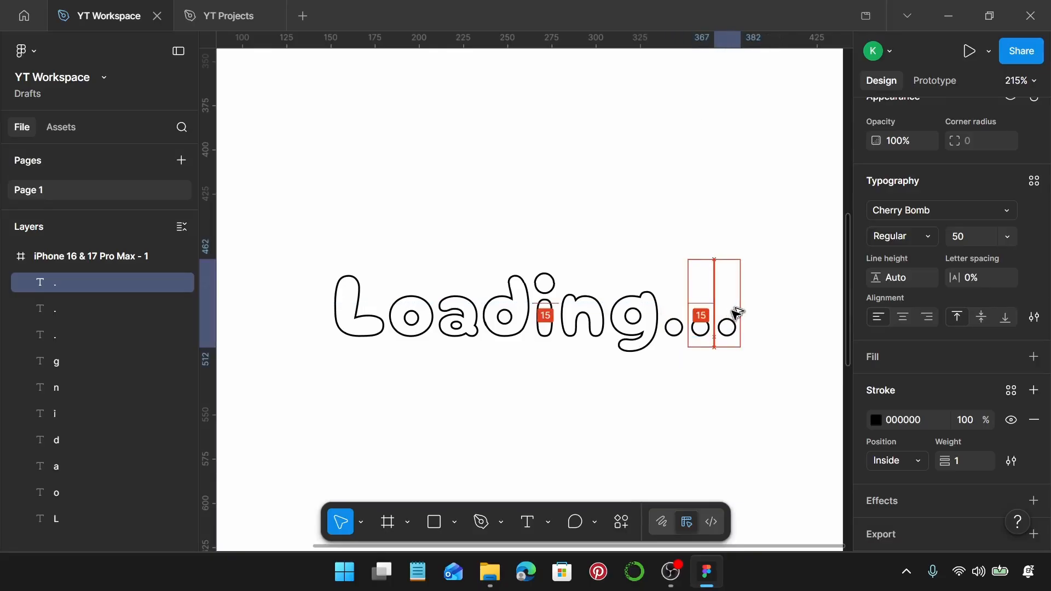
Select all ten character layers of "Loading..." and wrap them in a horizontal auto layout frame
{"action": "scroll", "coordinate": [734, 312], "scroll_direction": "down", "scroll_amount": 5}
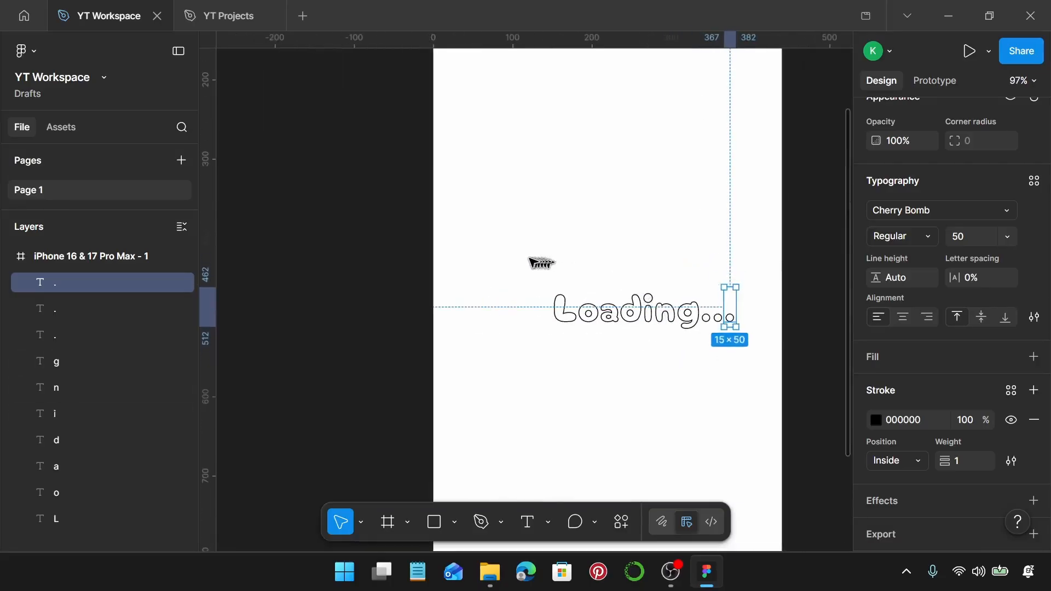
{"action": "left_click_drag", "start_coordinate": [528, 259], "coordinate": [744, 345]}
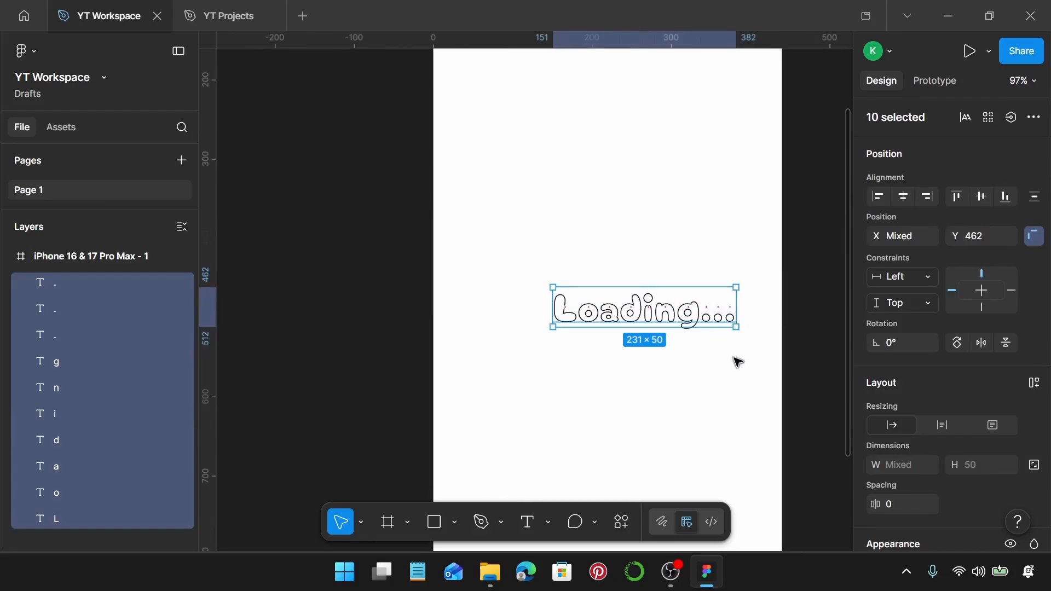
{"action": "key", "text": "shift+a"}
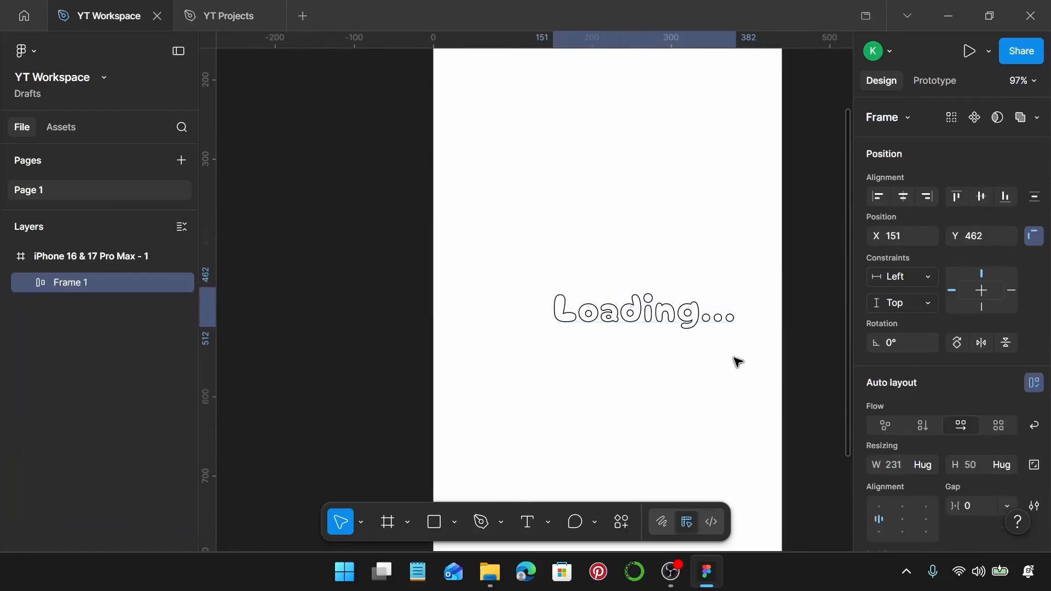
Centre the content alignment of the "Loading..." auto layout and move it to X 104, Y 453 in the phone frame's middle
{"action": "scroll", "coordinate": [898, 356], "scroll_direction": "down", "scroll_amount": 6}
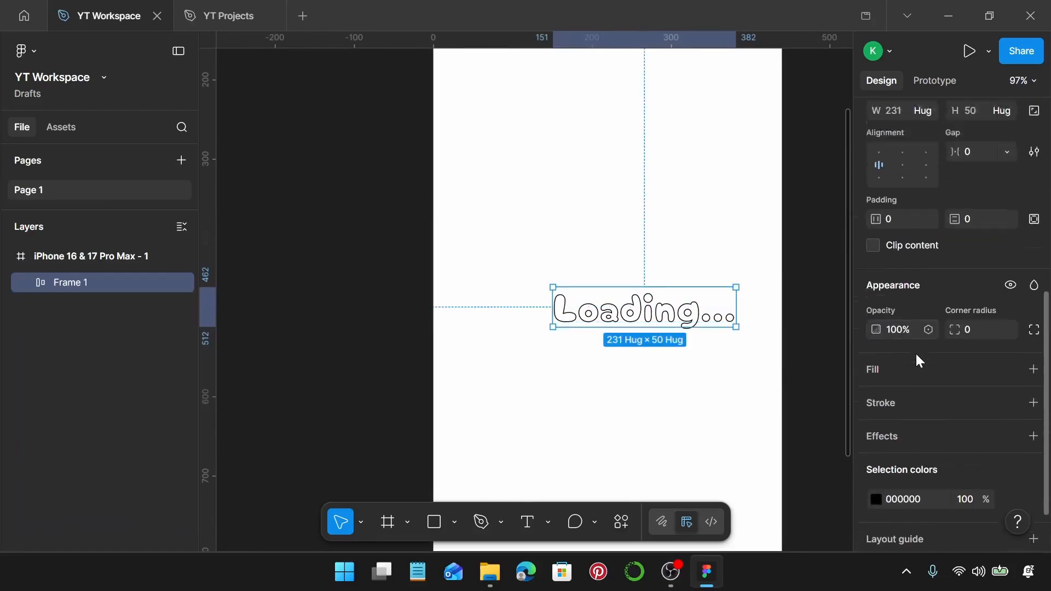
{"action": "scroll", "coordinate": [917, 356], "scroll_direction": "up", "scroll_amount": 1}
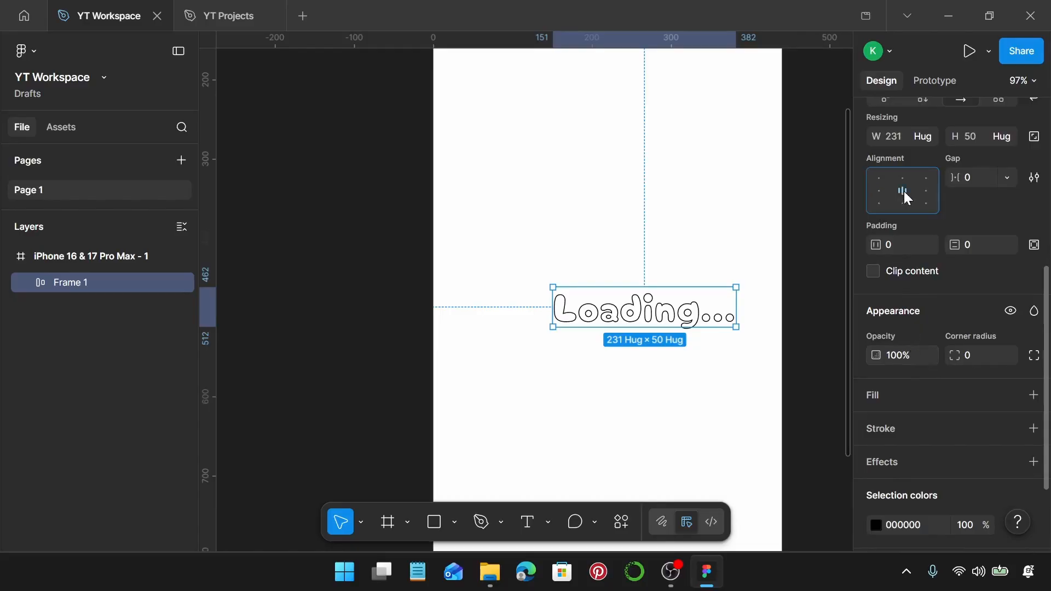
{"action": "left_click_drag", "start_coordinate": [665, 320], "coordinate": [625, 313]}
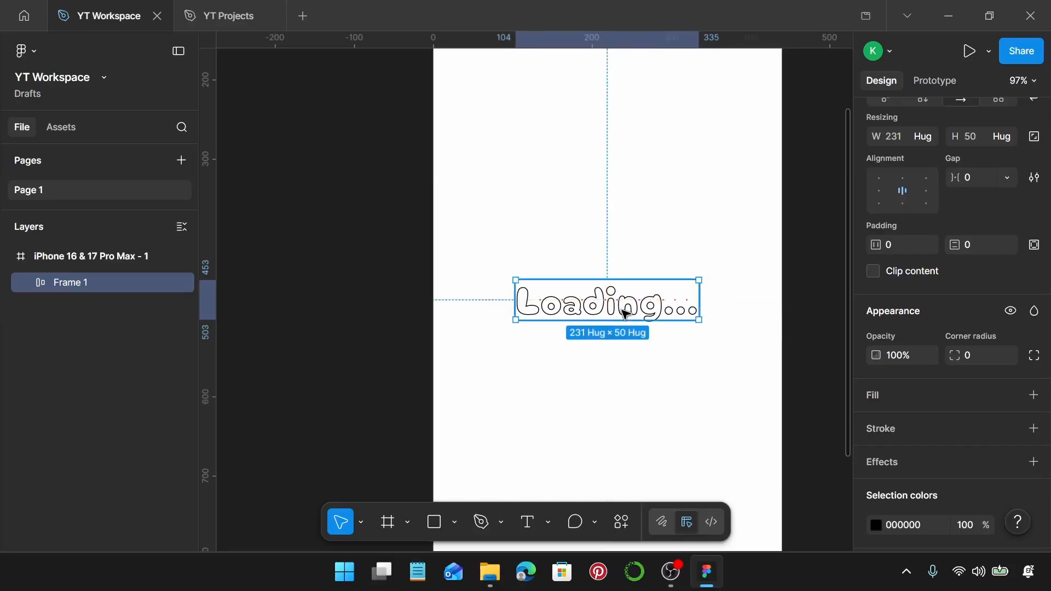
{"action": "scroll", "coordinate": [625, 313], "scroll_direction": "down", "scroll_amount": 3}
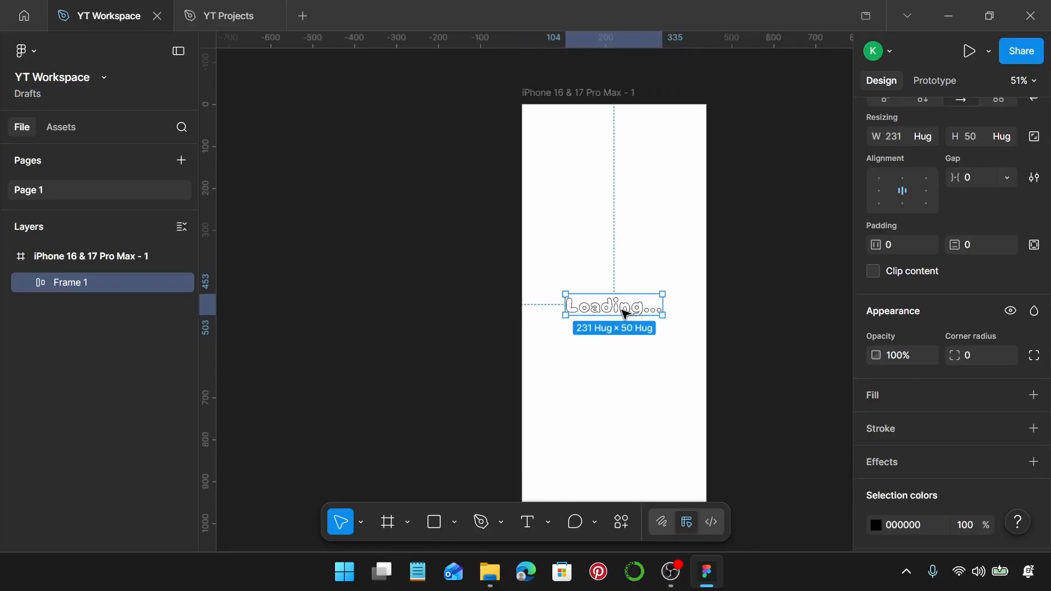
{"action": "scroll", "coordinate": [625, 313], "scroll_direction": "down", "scroll_amount": 2}
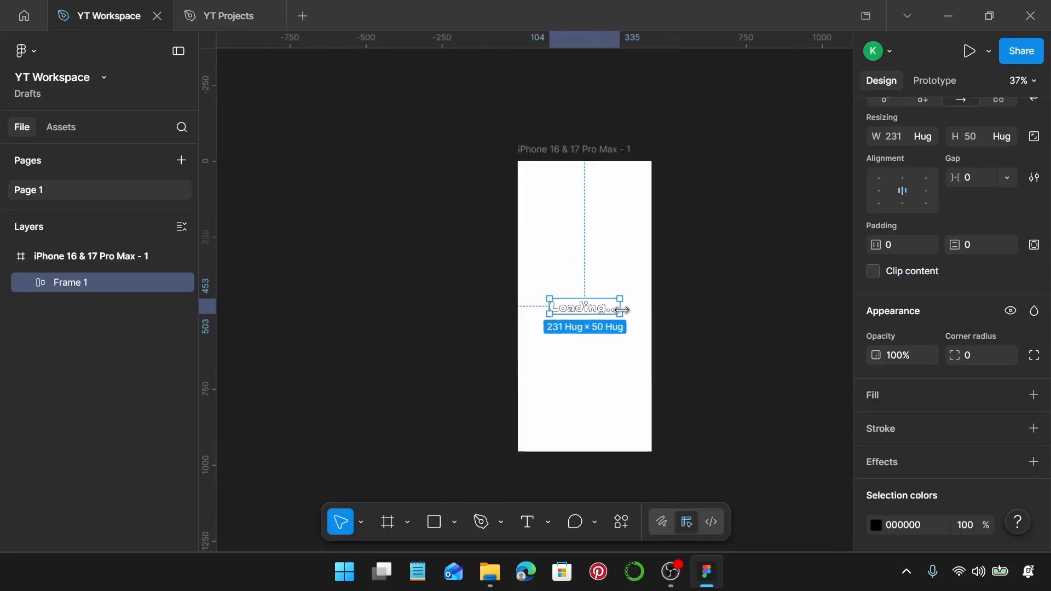
Duplicate the phone frame directly to its right, placing the copy at X 462, Y 0
{"action": "scroll", "coordinate": [626, 315], "scroll_direction": "right", "scroll_amount": 2}
{"action": "left_click", "coordinate": [615, 308]}
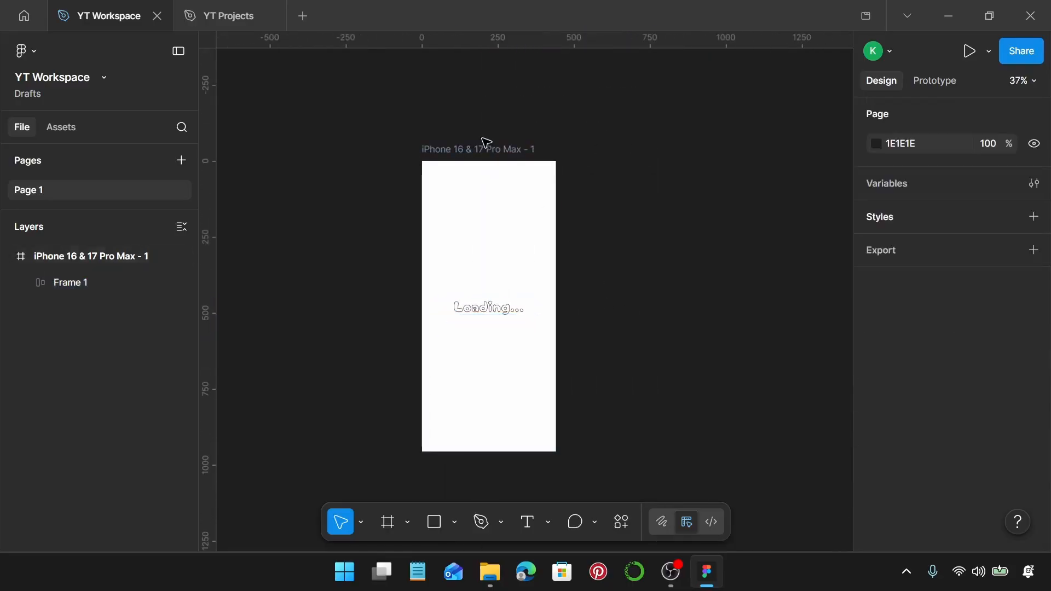
{"action": "left_click", "coordinate": [461, 151]}
{"action": "left_click_drag", "start_coordinate": [461, 151], "coordinate": [601, 152]}
Add a solid black 000000 fill to the letter L in the second phone frame
{"action": "scroll", "coordinate": [617, 336], "scroll_direction": "up", "scroll_amount": 10}
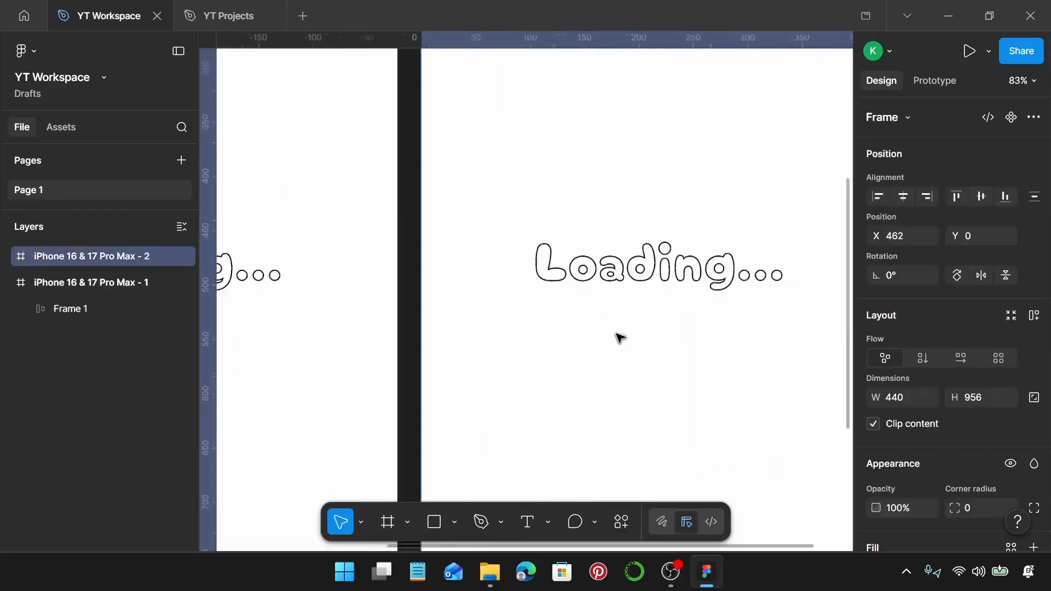
{"action": "left_click", "coordinate": [544, 264]}
{"action": "left_click", "coordinate": [545, 263]}
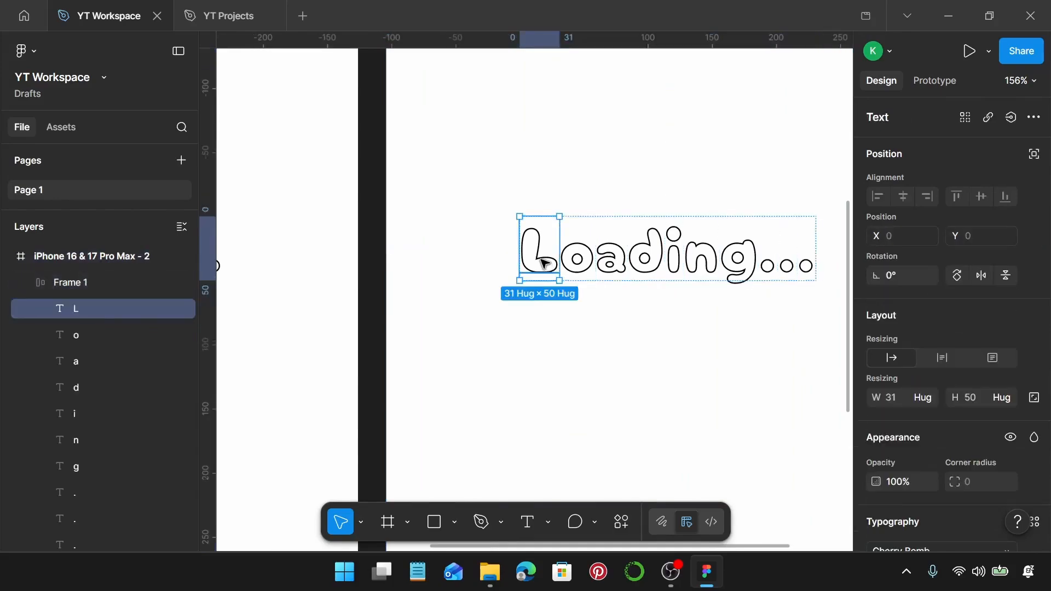
{"action": "scroll", "coordinate": [937, 323], "scroll_direction": "down", "scroll_amount": 5}
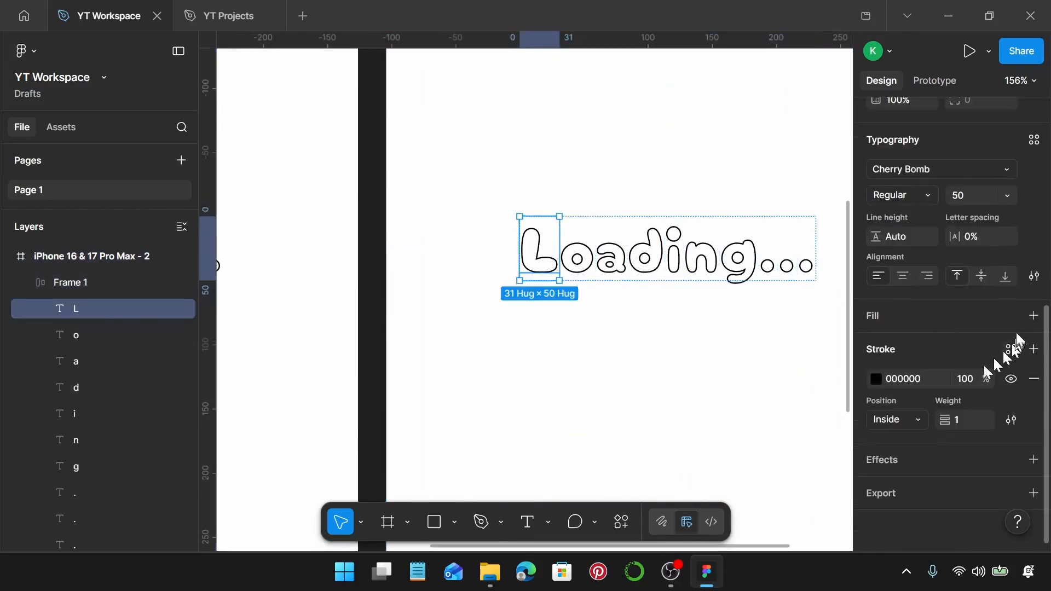
{"action": "left_click", "coordinate": [1034, 316]}
{"action": "left_click", "coordinate": [876, 345]}
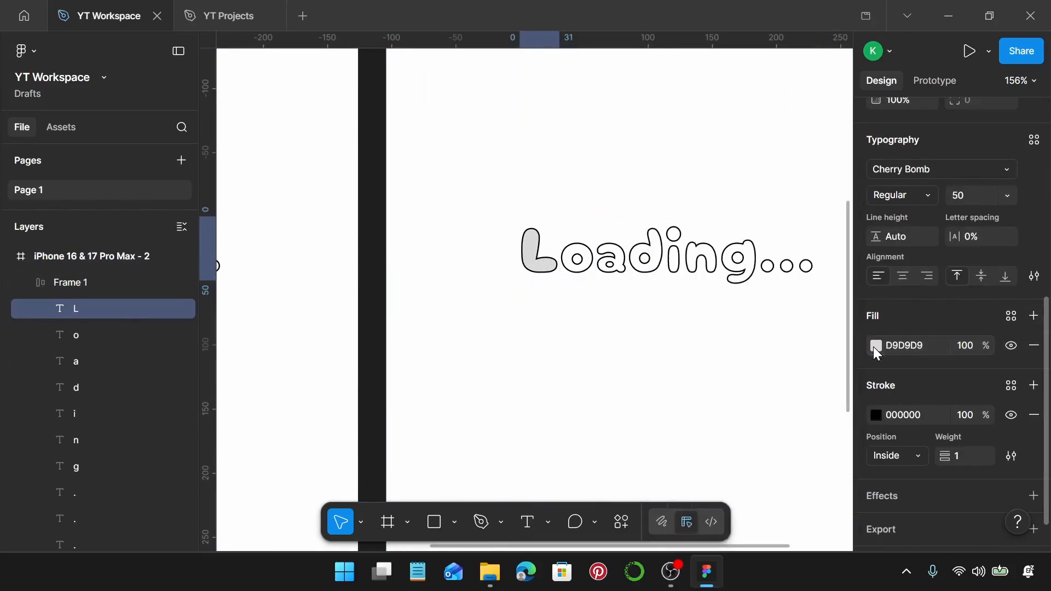
{"action": "left_click", "coordinate": [876, 345]}
{"action": "left_click_drag", "start_coordinate": [711, 354], "coordinate": [652, 422]}
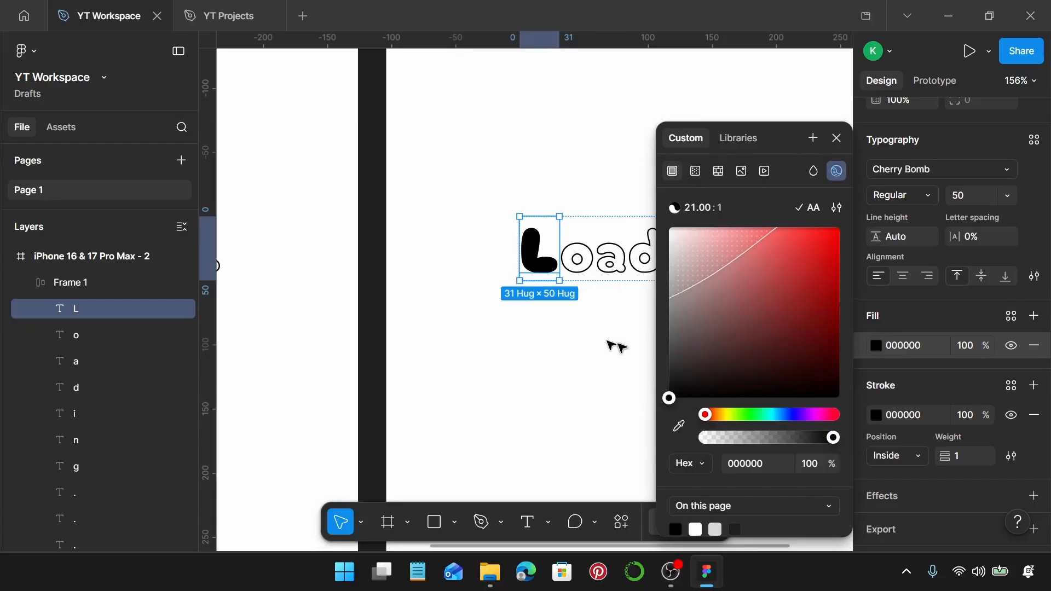
{"action": "key", "text": "Escape"}
{"action": "key", "text": "Escape"}
Copy the properties of the black letter L and duplicate the second phone frame to its right at X 924, Y 0
{"action": "left_click", "coordinate": [541, 243]}
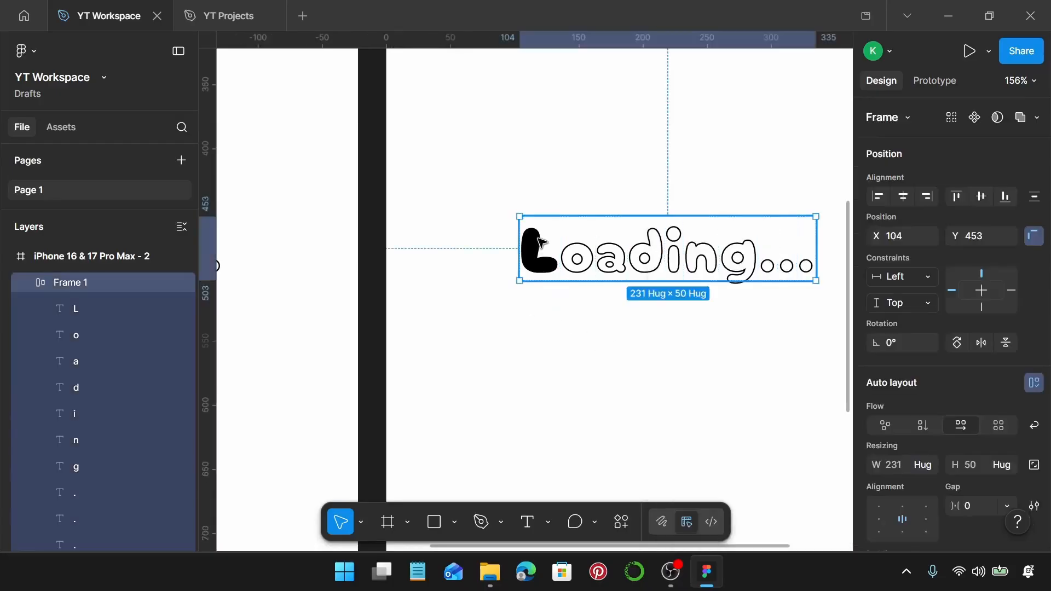
{"action": "left_click", "coordinate": [541, 242]}
{"action": "key", "text": "ctrl+alt+c"}
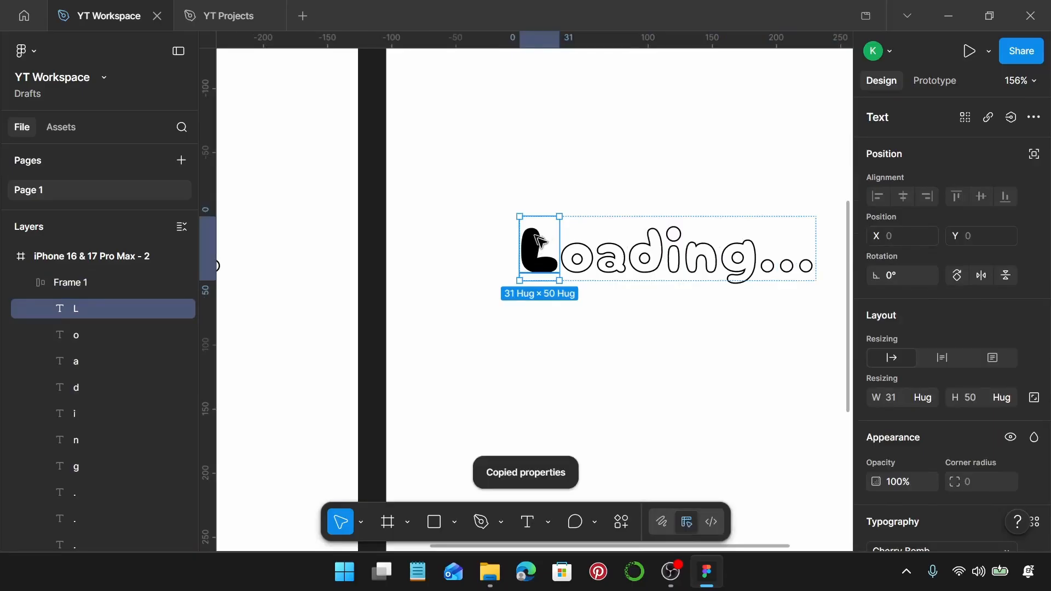
{"action": "scroll", "coordinate": [539, 241], "scroll_direction": "down", "scroll_amount": 6}
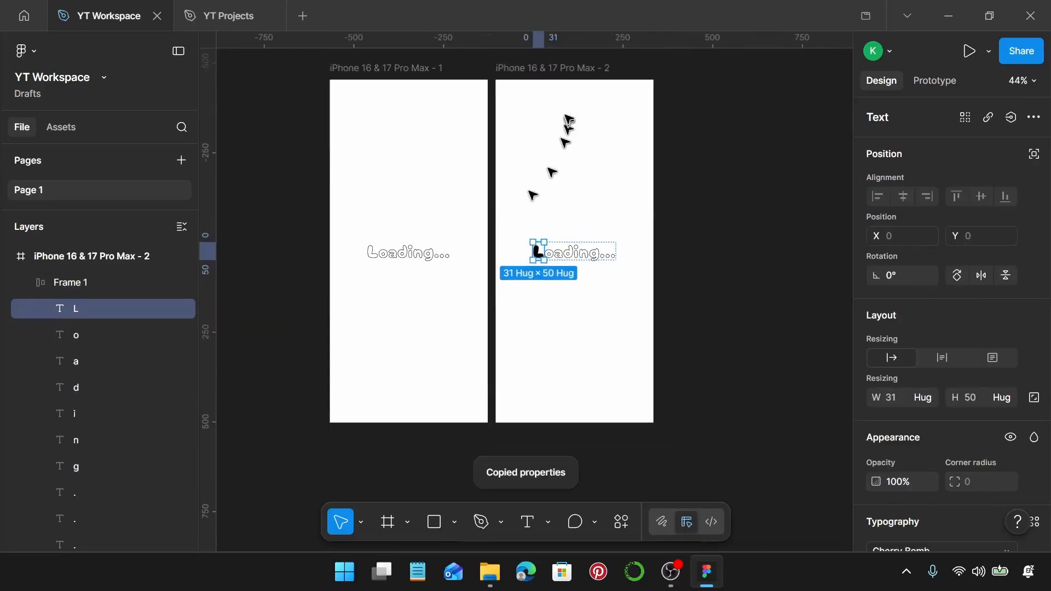
{"action": "left_click_drag", "start_coordinate": [573, 77], "coordinate": [722, 76]}
In the third phone frame, paste the copied properties onto the letter o and remove the fill from the letter L
{"action": "scroll", "coordinate": [712, 252], "scroll_direction": "up", "scroll_amount": 5}
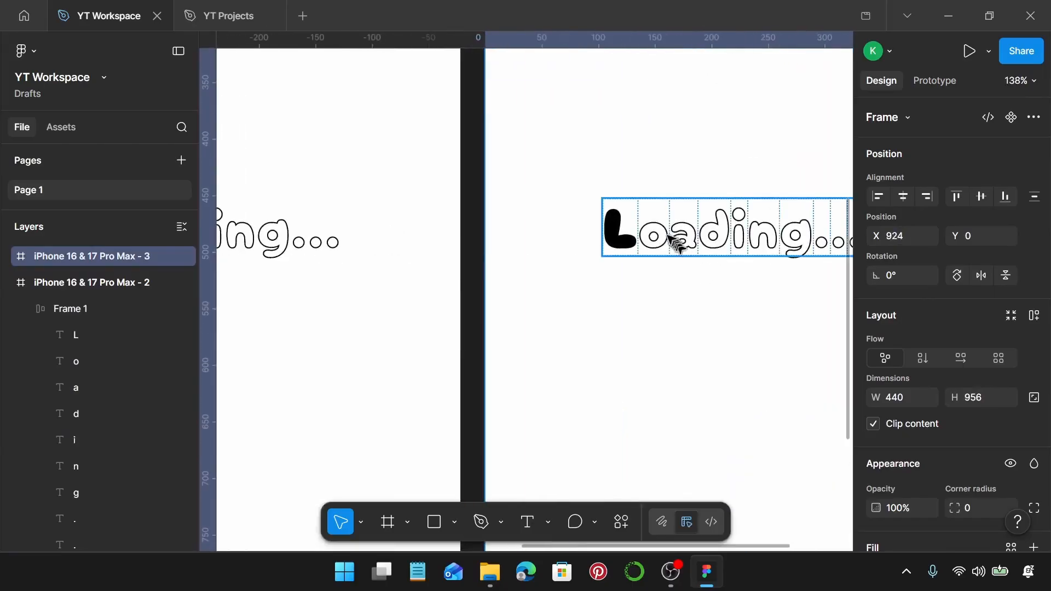
{"action": "left_click", "coordinate": [657, 233]}
{"action": "left_click", "coordinate": [657, 232]}
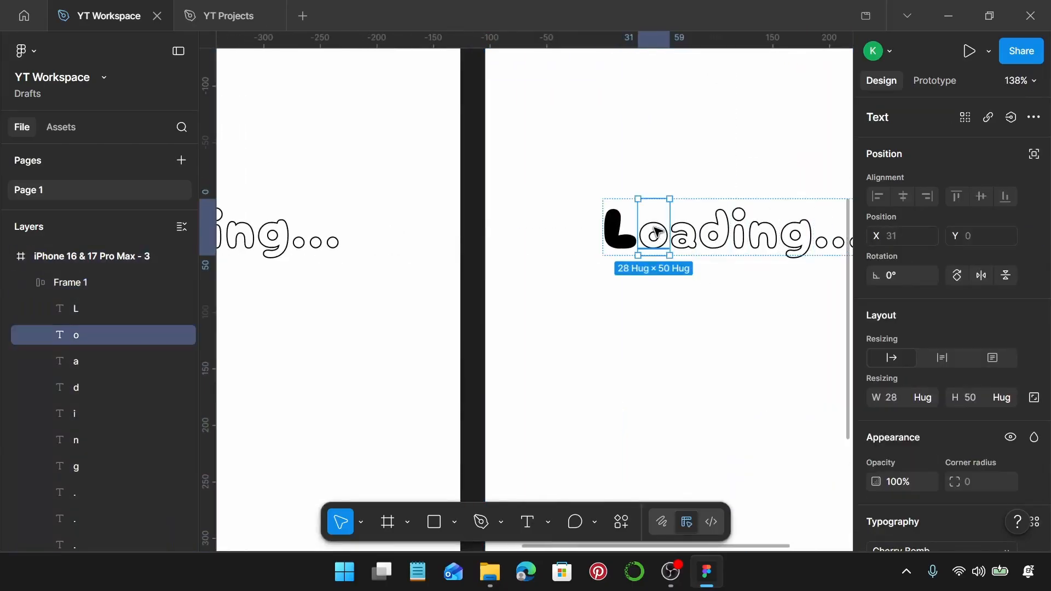
{"action": "key", "text": "shift+x"}
{"action": "left_click", "coordinate": [620, 230]}
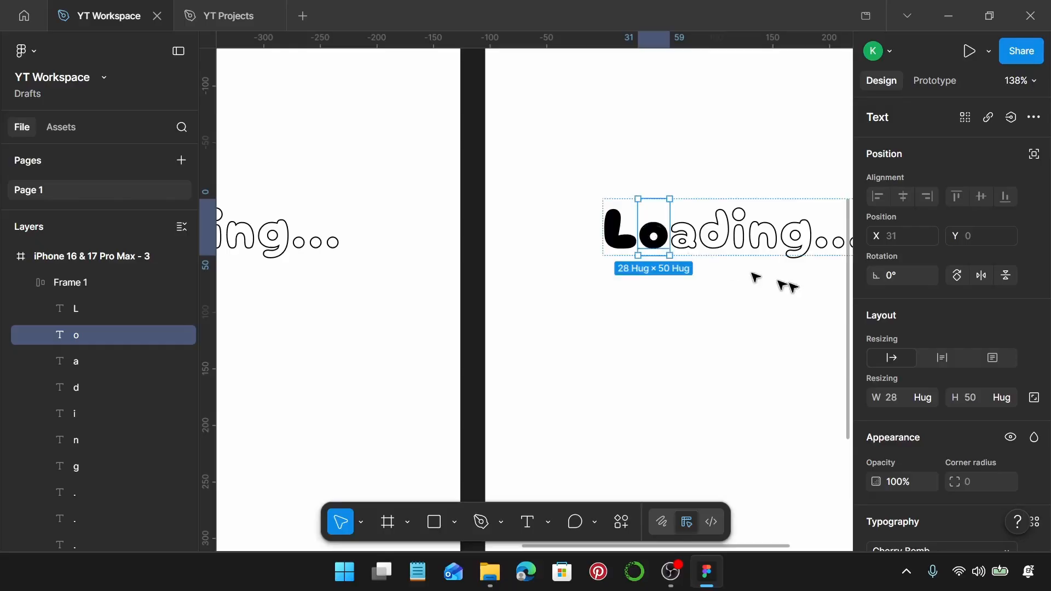
{"action": "scroll", "coordinate": [963, 334], "scroll_direction": "down", "scroll_amount": 6}
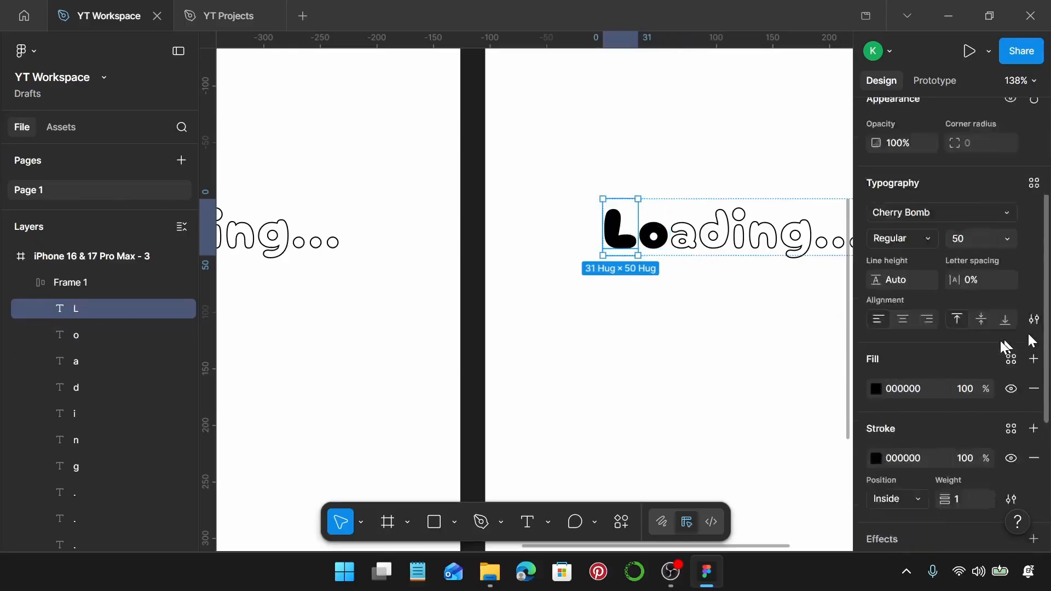
{"action": "left_click", "coordinate": [1035, 310]}
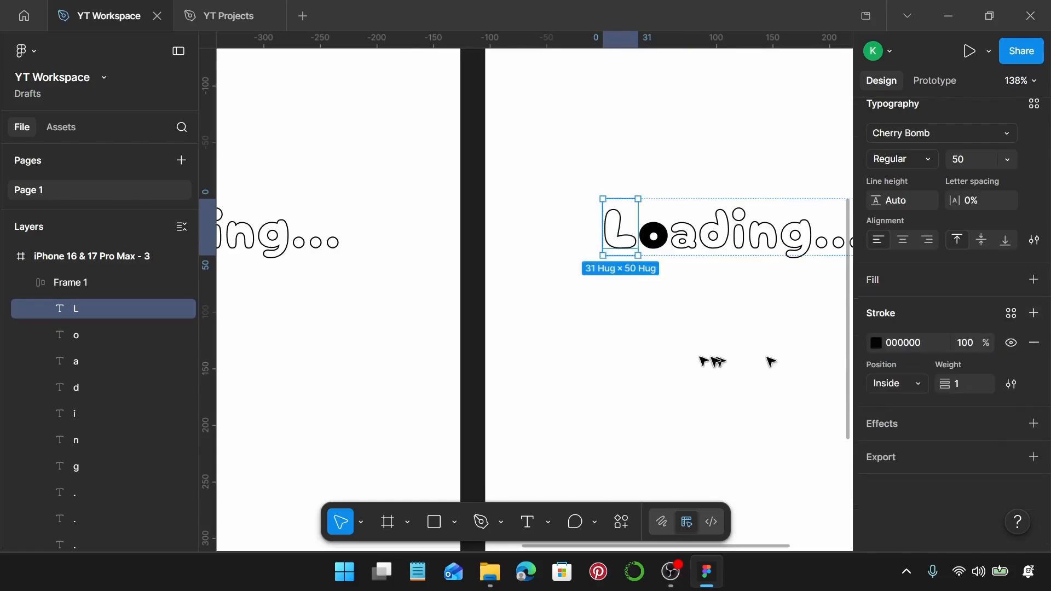
Duplicate the third phone frame directly to its right with the same spacing
{"action": "scroll", "coordinate": [711, 359], "scroll_direction": "down", "scroll_amount": 6}
{"action": "scroll", "coordinate": [689, 361], "scroll_direction": "down", "scroll_amount": 3}
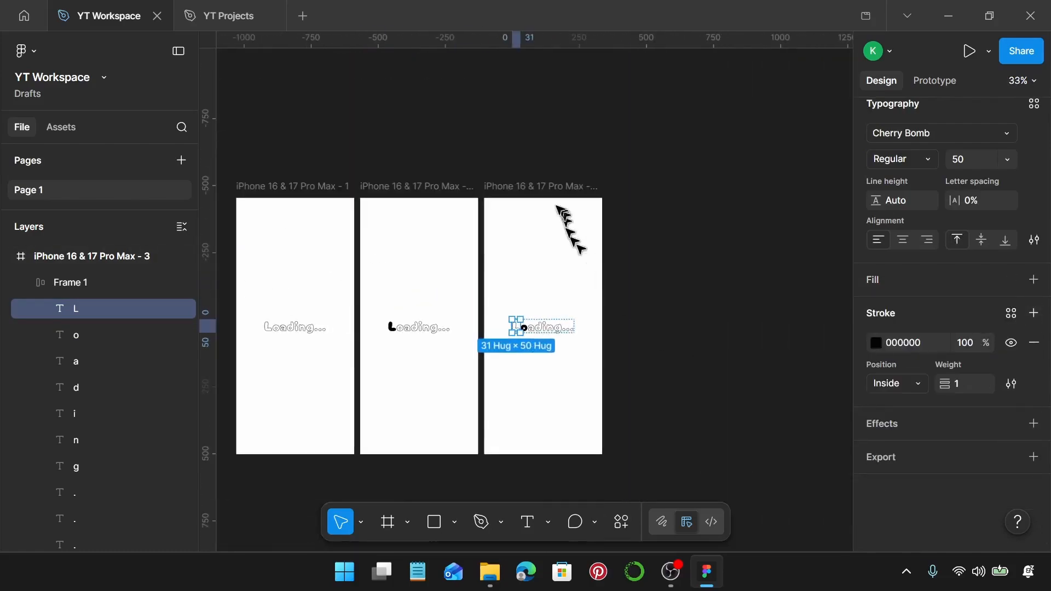
{"action": "left_click", "coordinate": [544, 192]}
{"action": "left_click_drag", "start_coordinate": [544, 192], "coordinate": [668, 183]}
In the fourth phone frame, paste the copied properties onto the letter a and remove the fill from the letter o
{"action": "scroll", "coordinate": [678, 328], "scroll_direction": "up", "scroll_amount": 1}
{"action": "scroll", "coordinate": [662, 340], "scroll_direction": "up", "scroll_amount": 5}
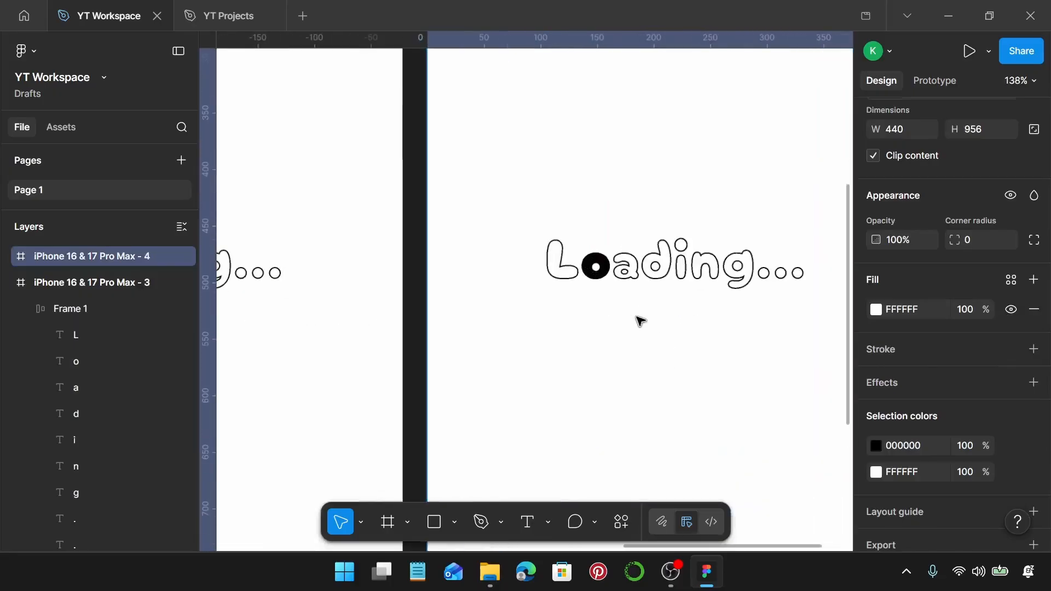
{"action": "left_click", "coordinate": [633, 271]}
{"action": "left_click", "coordinate": [634, 271]}
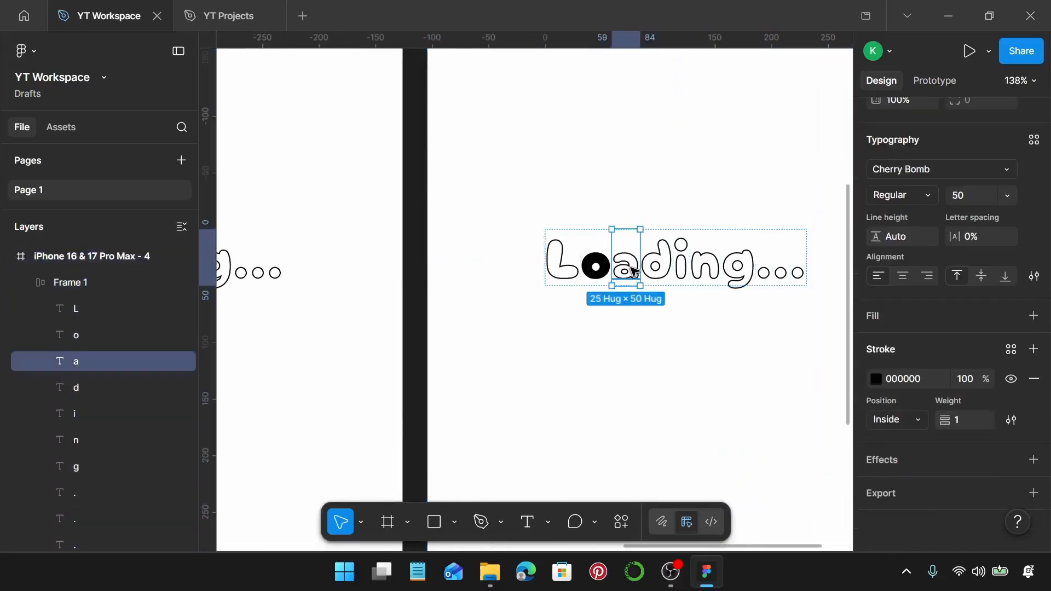
{"action": "key", "text": "ctrl+alt+v"}
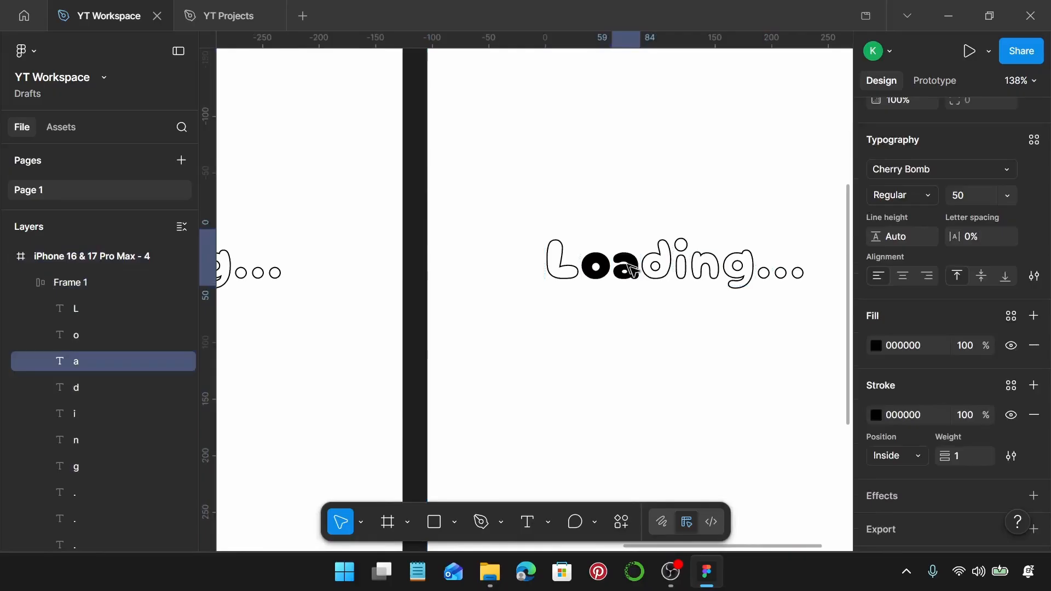
{"action": "left_click", "coordinate": [597, 263]}
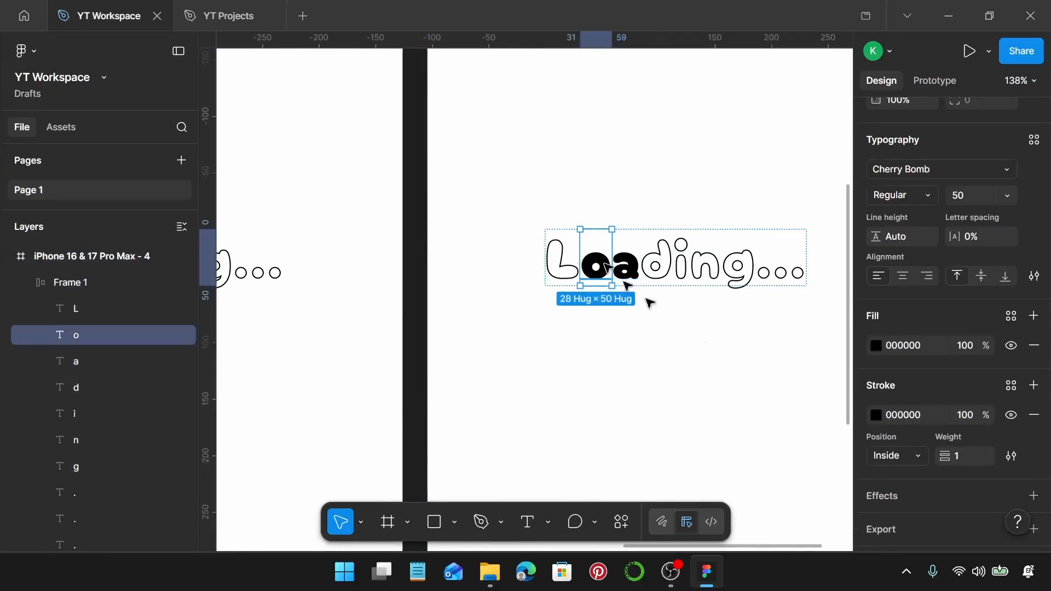
{"action": "left_click", "coordinate": [1035, 345]}
Duplicate the fourth phone frame directly to its right with the same spacing
{"action": "scroll", "coordinate": [664, 313], "scroll_direction": "down", "scroll_amount": 5}
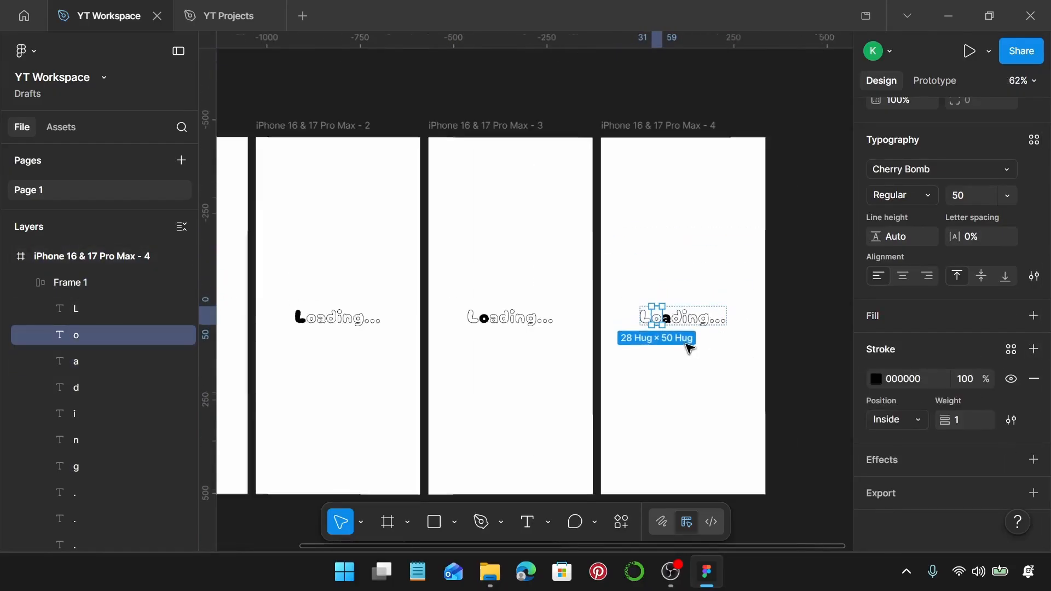
{"action": "scroll", "coordinate": [673, 313], "scroll_direction": "right", "scroll_amount": 5}
{"action": "left_click", "coordinate": [416, 127]}
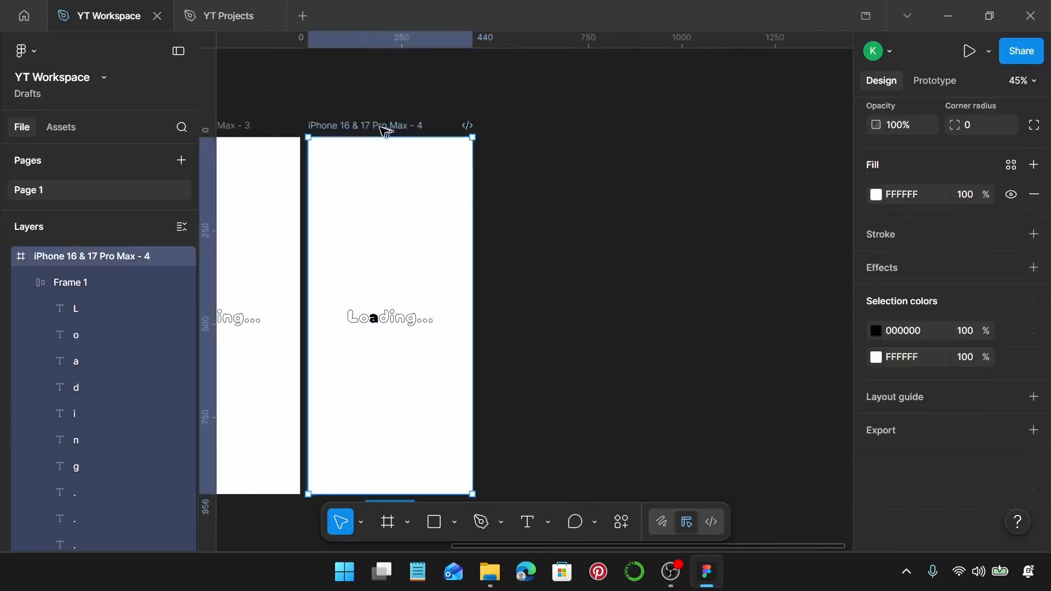
{"action": "left_click_drag", "start_coordinate": [402, 130], "coordinate": [556, 135]}
In the fifth phone frame, paste the copied properties onto the letter d and remove the fill from the letter a
{"action": "scroll", "coordinate": [540, 339], "scroll_direction": "up", "scroll_amount": 5}
{"action": "left_click", "coordinate": [572, 296]}
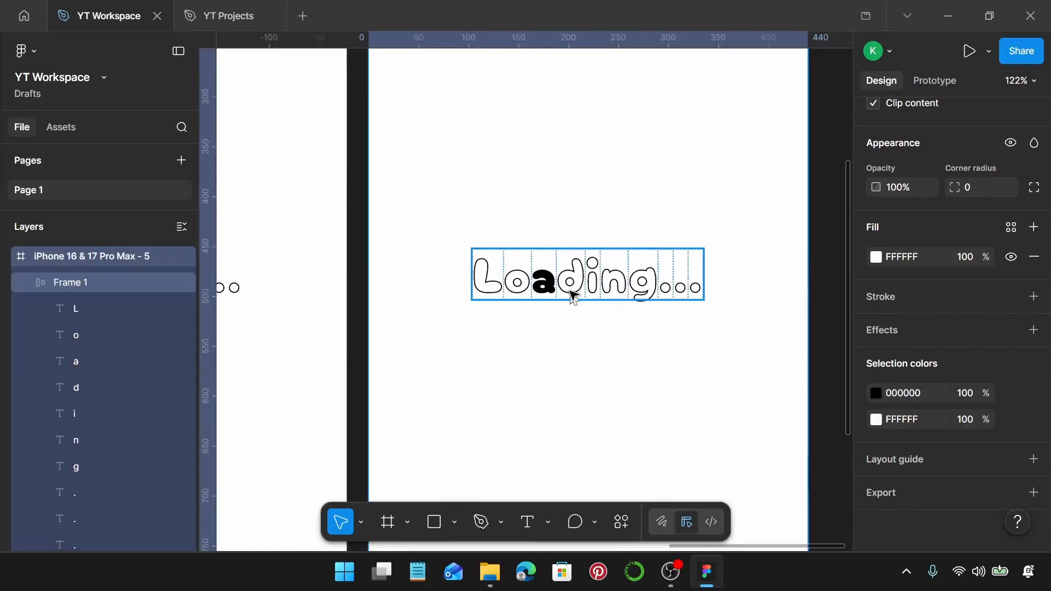
{"action": "left_click", "coordinate": [572, 295]}
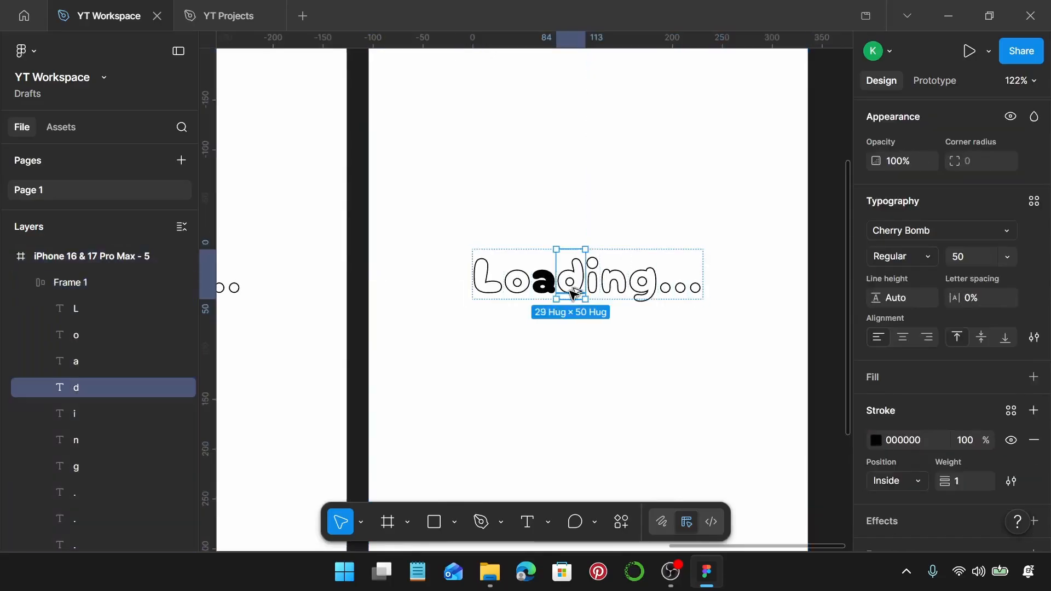
{"action": "key", "text": "ctrl+alt+v"}
{"action": "left_click", "coordinate": [548, 288]}
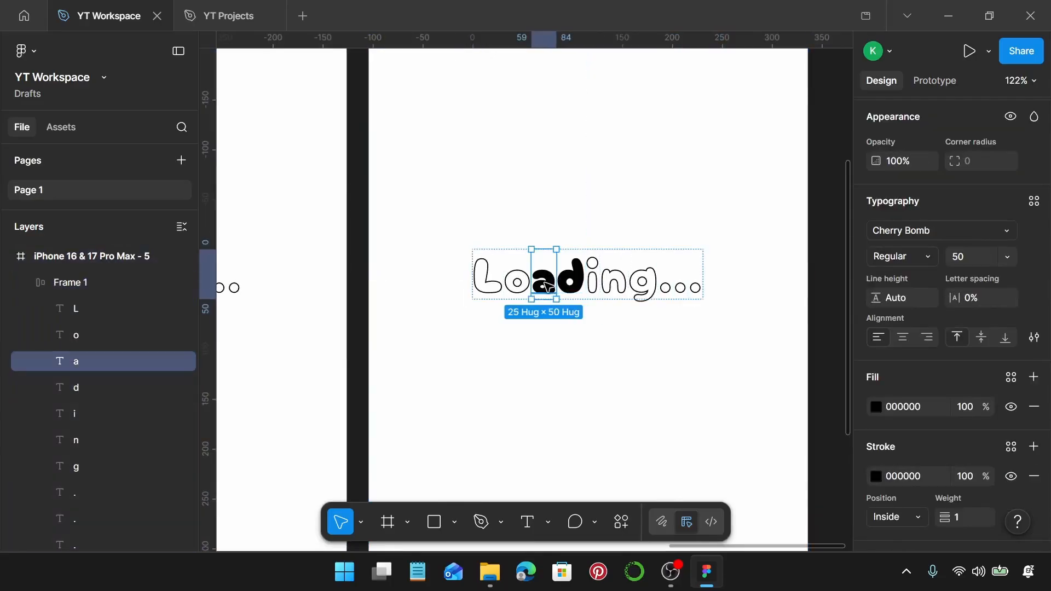
{"action": "left_click", "coordinate": [1035, 411]}
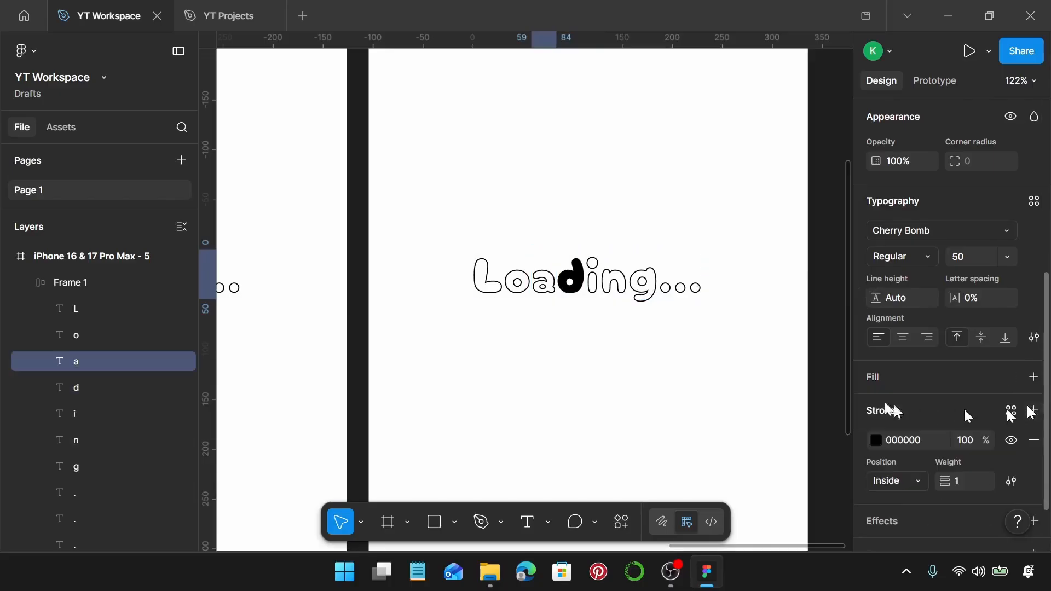
Duplicate the fifth phone frame directly to its right with the same spacing
{"action": "scroll", "coordinate": [649, 340], "scroll_direction": "down", "scroll_amount": 6}
{"action": "left_click", "coordinate": [641, 149]}
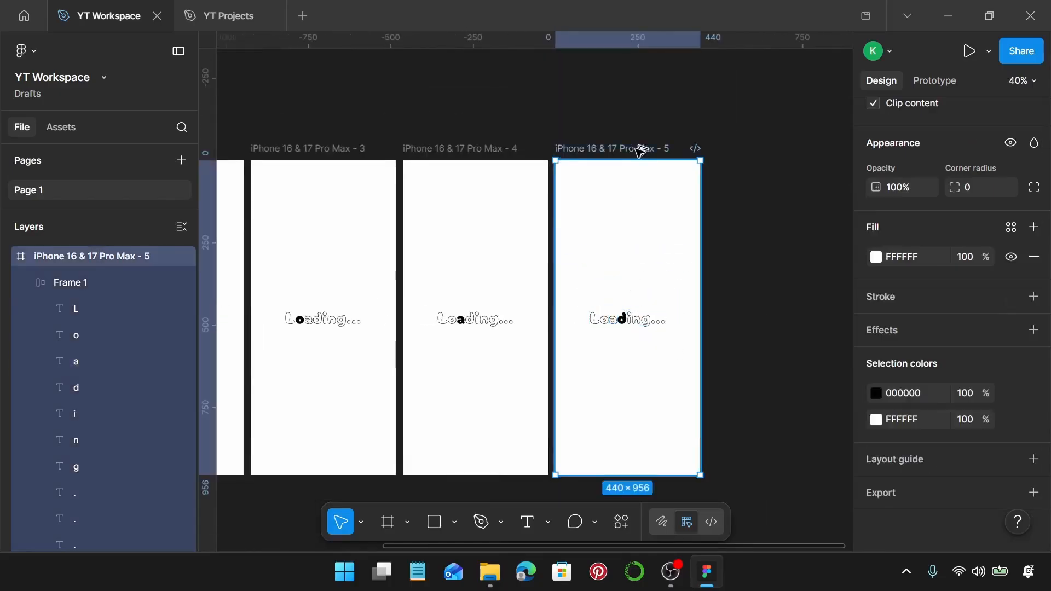
{"action": "left_click_drag", "start_coordinate": [640, 149], "coordinate": [784, 154]}
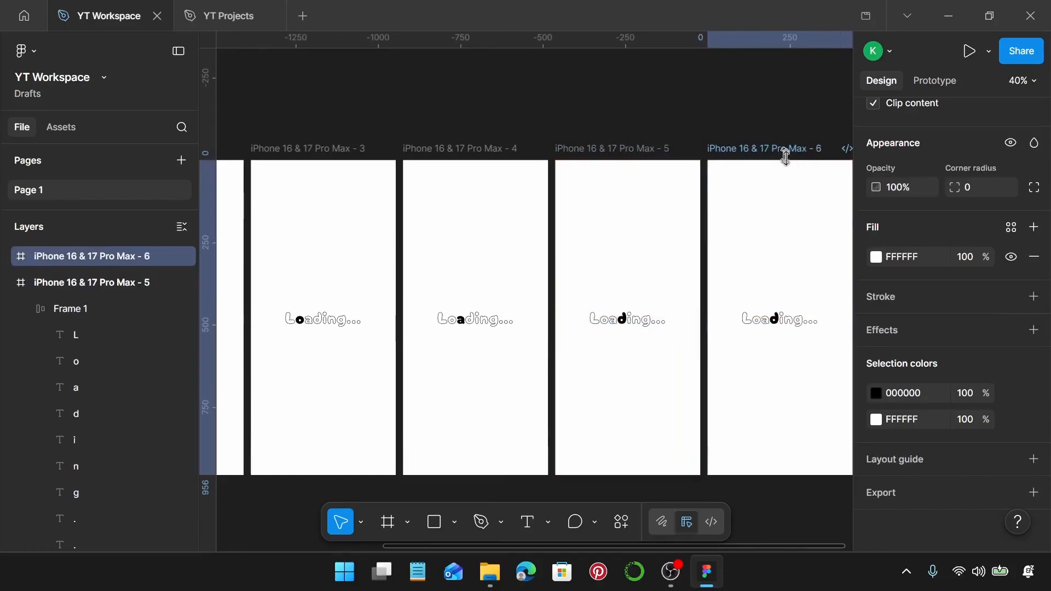
Paste the copied black fill properties onto the letter i in the sixth phone frame
{"action": "left_click_drag", "start_coordinate": [821, 329], "coordinate": [726, 328]}
{"action": "scroll", "coordinate": [726, 328], "scroll_direction": "up", "scroll_amount": 4}
{"action": "scroll", "coordinate": [689, 335], "scroll_direction": "up", "scroll_amount": 4}
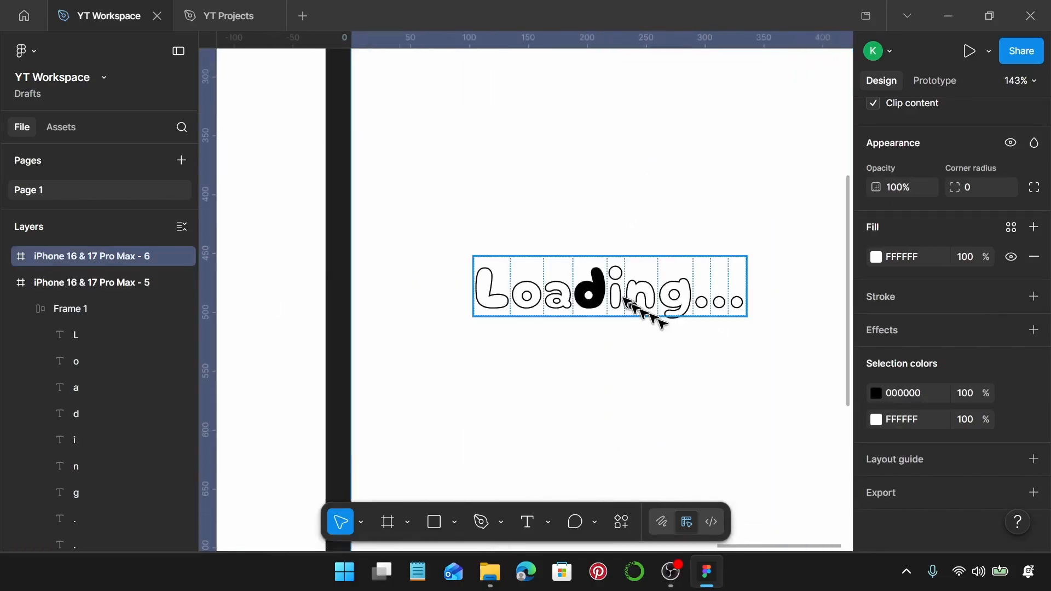
{"action": "left_click", "coordinate": [619, 298]}
{"action": "left_click", "coordinate": [619, 297]}
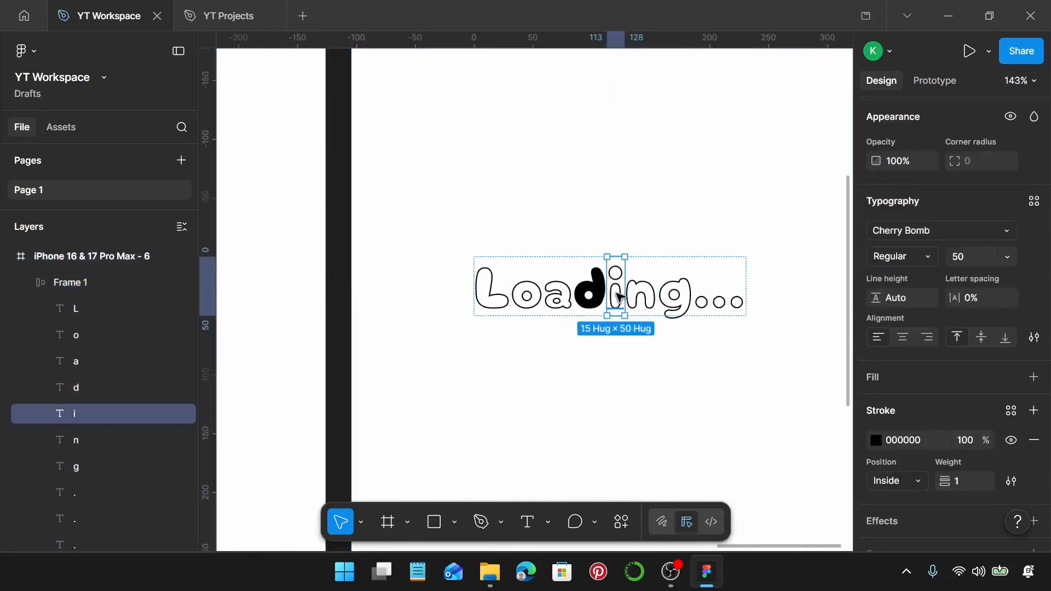
{"action": "key", "text": "ctrl+alt+v"}
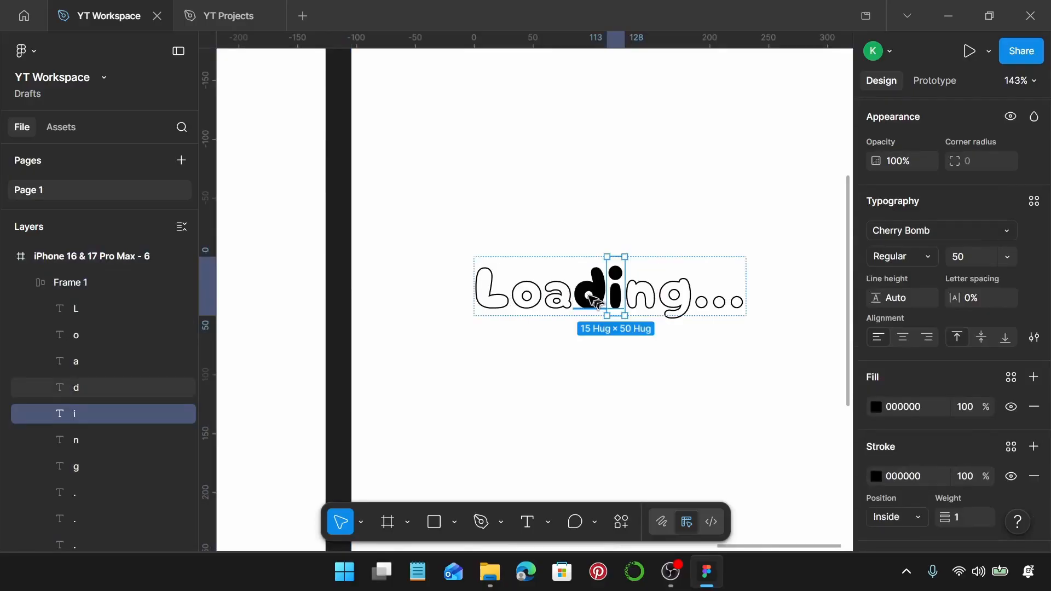
Remove the fill from the letter d in the sixth phone frame and duplicate that frame directly to its right with the same spacing
{"action": "left_click", "coordinate": [588, 298]}
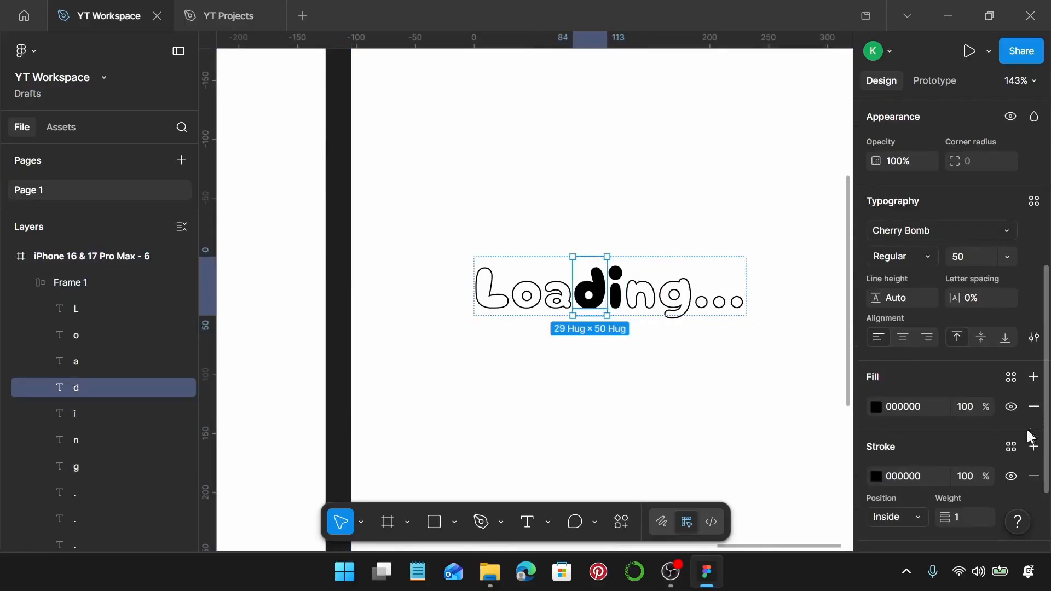
{"action": "left_click", "coordinate": [1035, 406]}
{"action": "scroll", "coordinate": [798, 356], "scroll_direction": "down", "scroll_amount": 5}
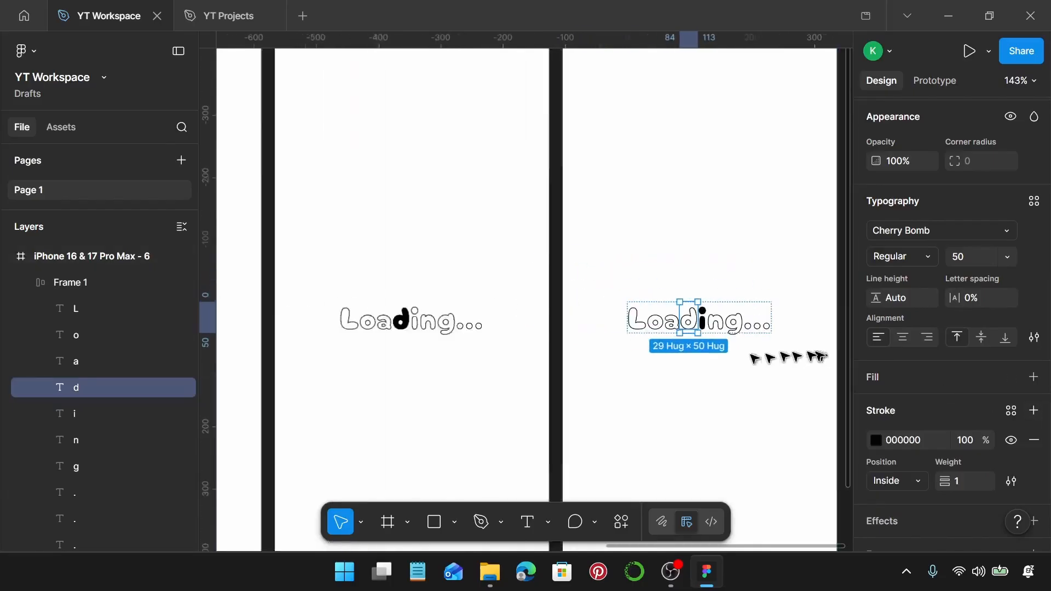
{"action": "left_click", "coordinate": [633, 141]}
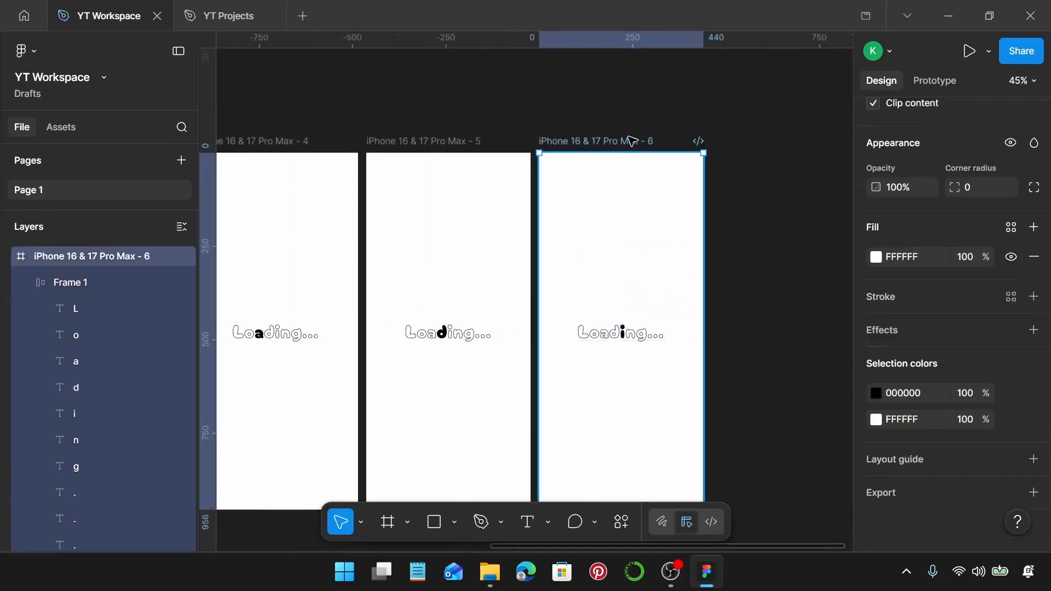
{"action": "left_click_drag", "start_coordinate": [610, 139], "coordinate": [779, 160]}
In the seventh phone frame, paste the copied properties onto the letter n and remove the fill from the letter i
{"action": "scroll", "coordinate": [544, 357], "scroll_direction": "right", "scroll_amount": 5}
{"action": "scroll", "coordinate": [500, 348], "scroll_direction": "up", "scroll_amount": 6}
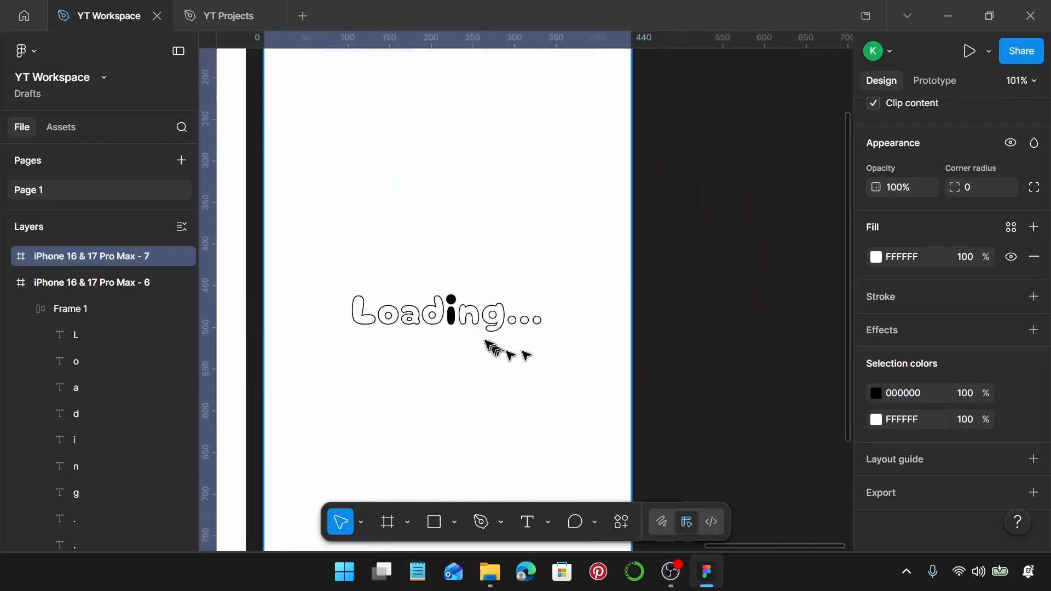
{"action": "scroll", "coordinate": [482, 335], "scroll_direction": "left", "scroll_amount": 1}
{"action": "left_click", "coordinate": [508, 315]}
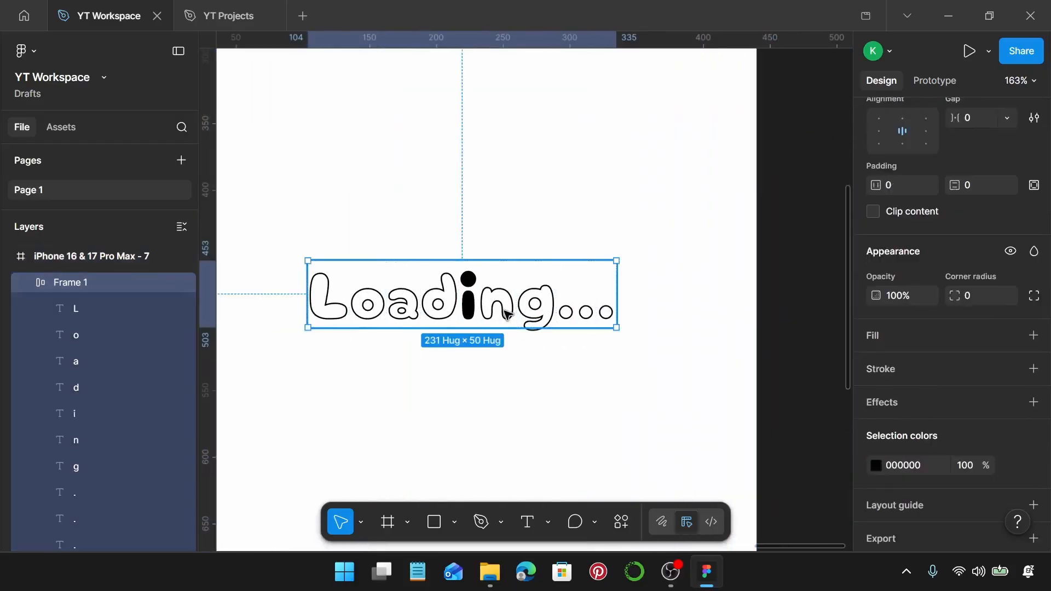
{"action": "left_click", "coordinate": [508, 313]}
{"action": "key", "text": "ctrl+alt+v"}
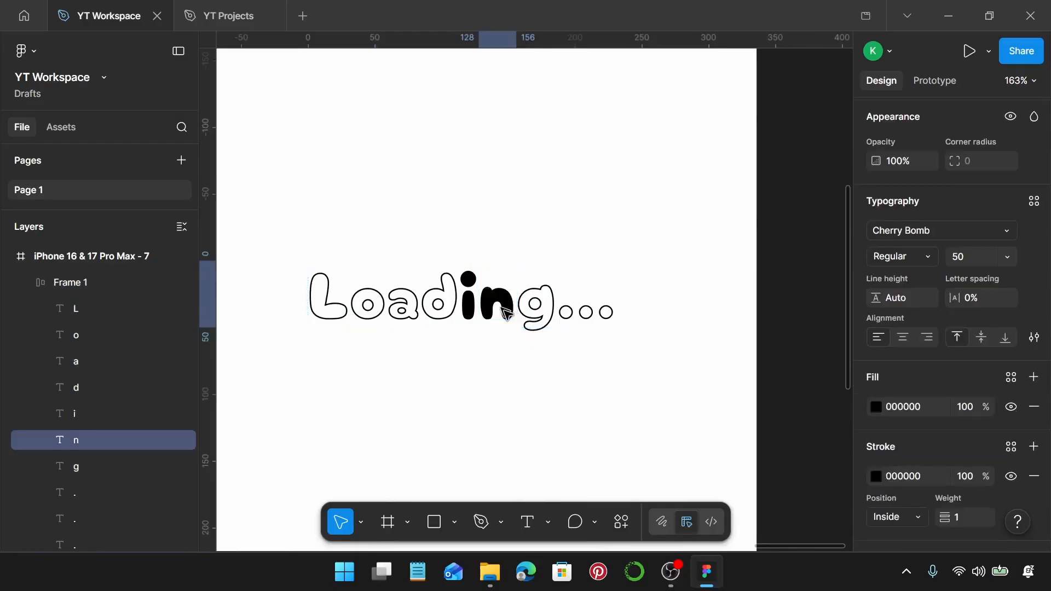
{"action": "left_click", "coordinate": [471, 303]}
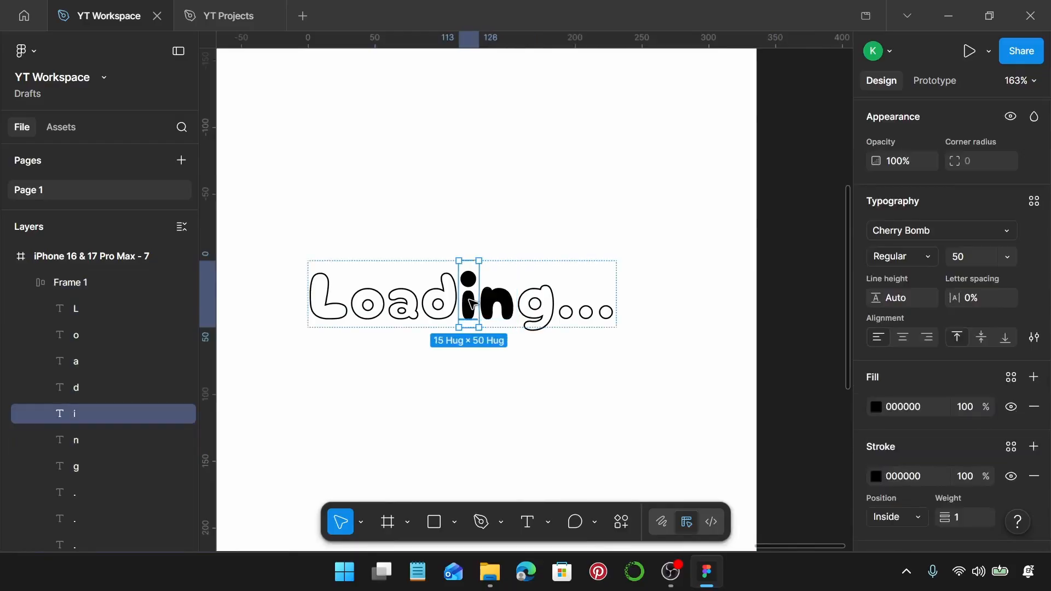
{"action": "left_click", "coordinate": [1034, 406]}
Duplicate the seventh phone frame directly to its right with the same spacing
{"action": "scroll", "coordinate": [634, 362], "scroll_direction": "down", "scroll_amount": 8, "text": "ctrl"}
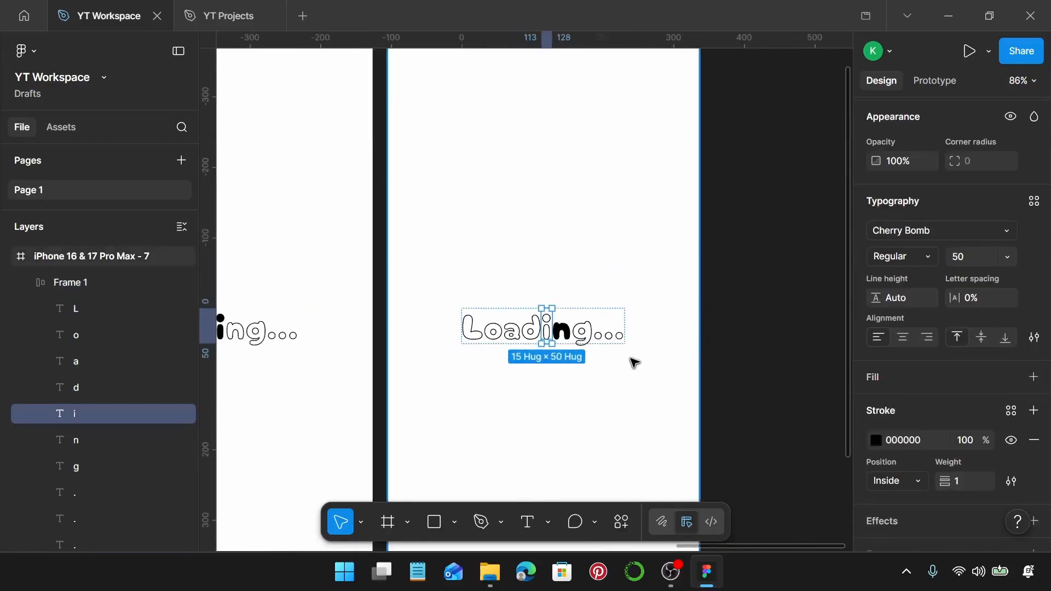
{"action": "left_click_drag", "start_coordinate": [547, 128], "coordinate": [724, 131], "text": "alt"}
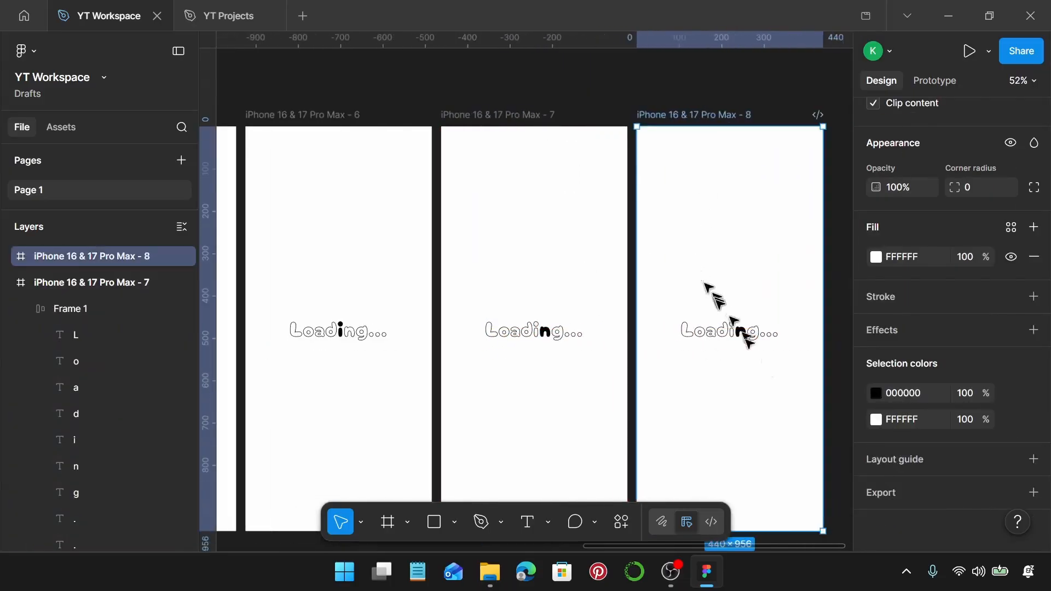
In the eighth phone frame, paste the copied properties onto the letter g and remove the fill from the letter n
{"action": "scroll", "coordinate": [782, 395], "scroll_direction": "up", "scroll_amount": 5, "text": "ctrl"}
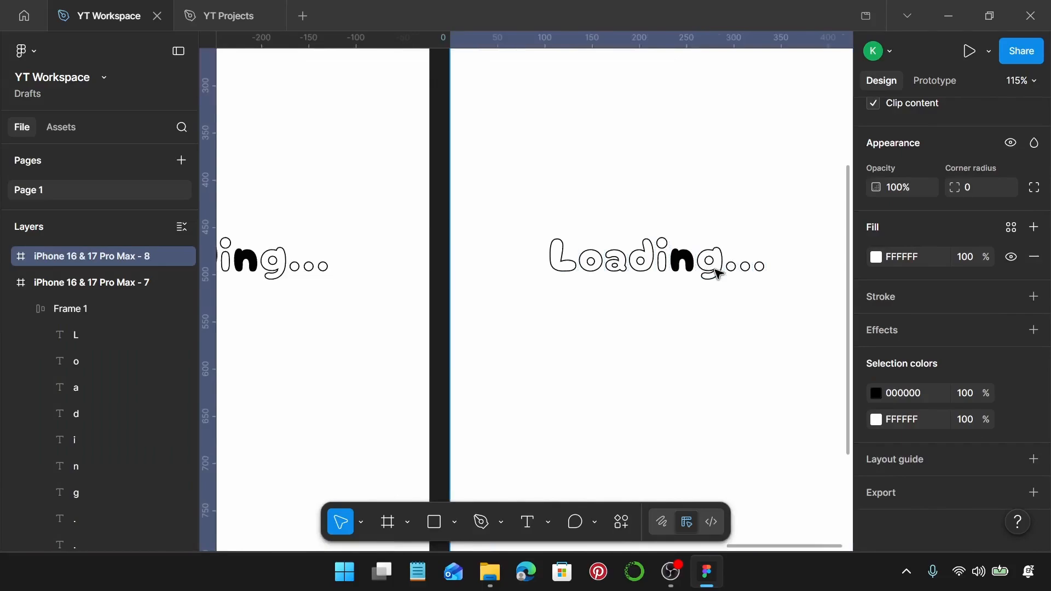
{"action": "left_click", "coordinate": [717, 274]}
{"action": "double_click", "coordinate": [717, 273]}
{"action": "key", "text": "ctrl+alt+v"}
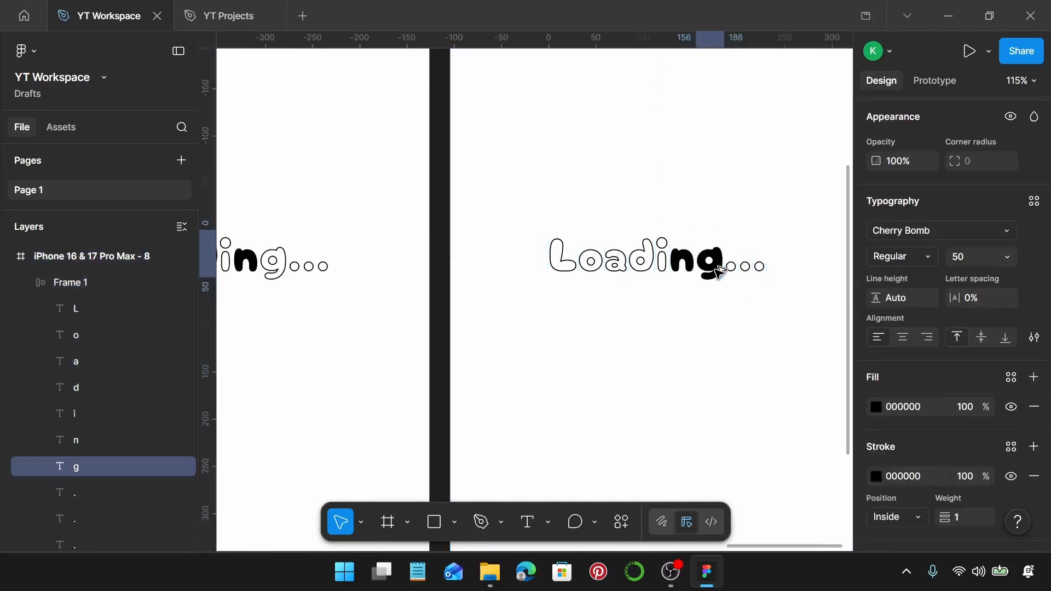
{"action": "left_click", "coordinate": [682, 264]}
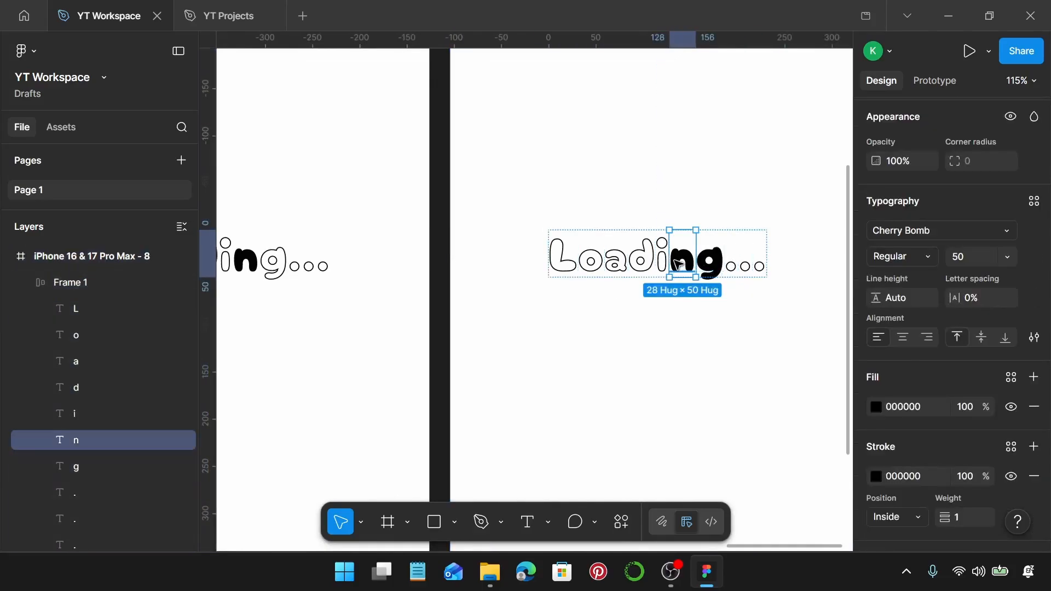
{"action": "left_click", "coordinate": [1034, 407]}
Duplicate the eighth phone frame directly to its right with the same spacing
{"action": "scroll", "coordinate": [766, 377], "scroll_direction": "down", "scroll_amount": 5}
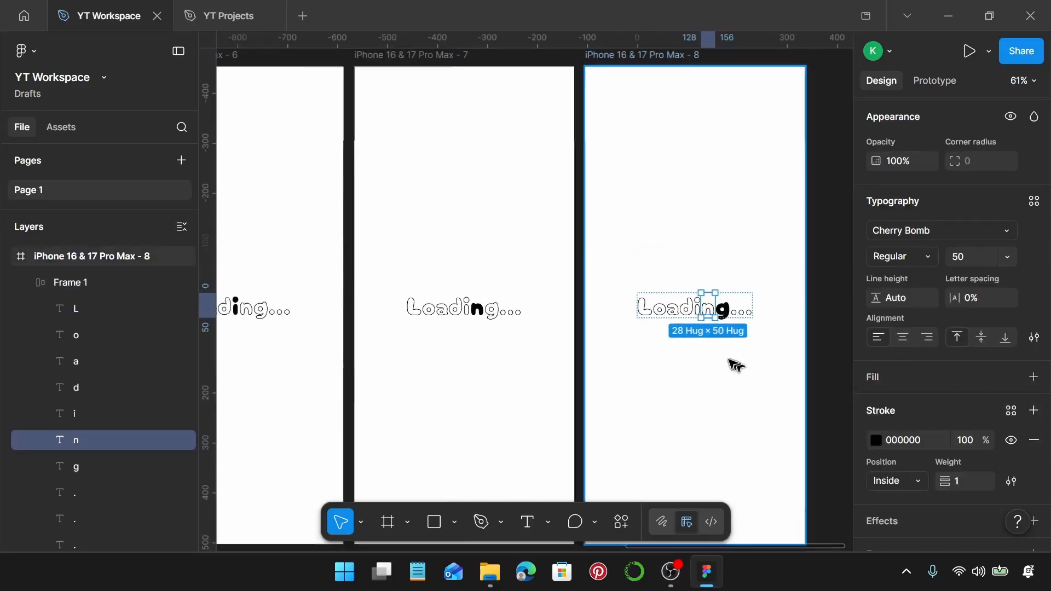
{"action": "scroll", "coordinate": [649, 285], "scroll_direction": "right", "scroll_amount": 2}
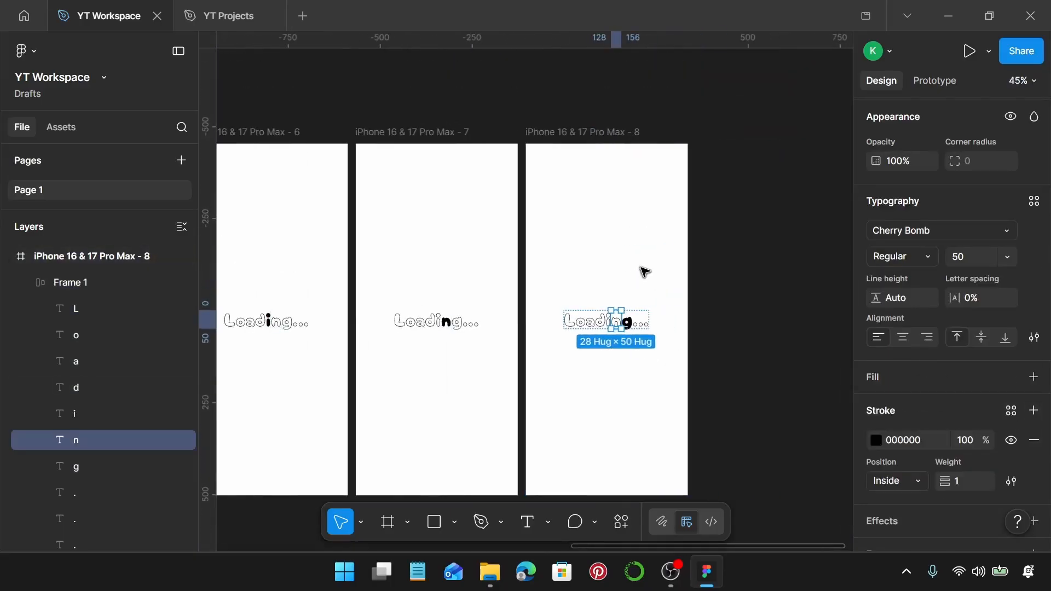
{"action": "left_click", "coordinate": [590, 132]}
{"action": "left_click_drag", "start_coordinate": [591, 136], "coordinate": [762, 133]}
In the ninth phone frame, paste the copied properties onto the first dot and remove the fill from the letter g
{"action": "scroll", "coordinate": [699, 329], "scroll_direction": "up", "scroll_amount": 6}
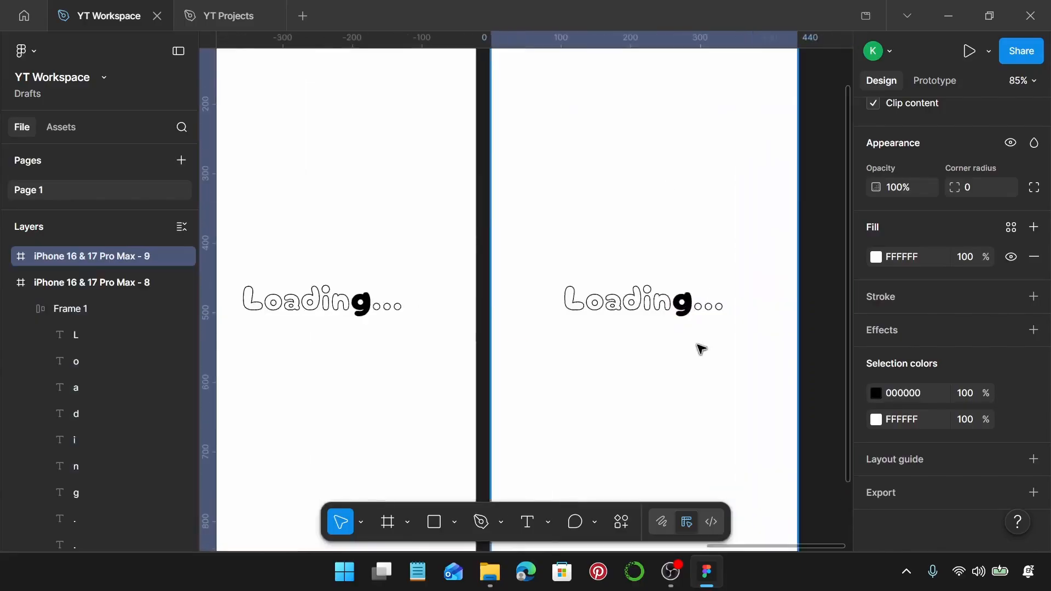
{"action": "left_click", "coordinate": [705, 284]}
{"action": "left_click", "coordinate": [704, 283]}
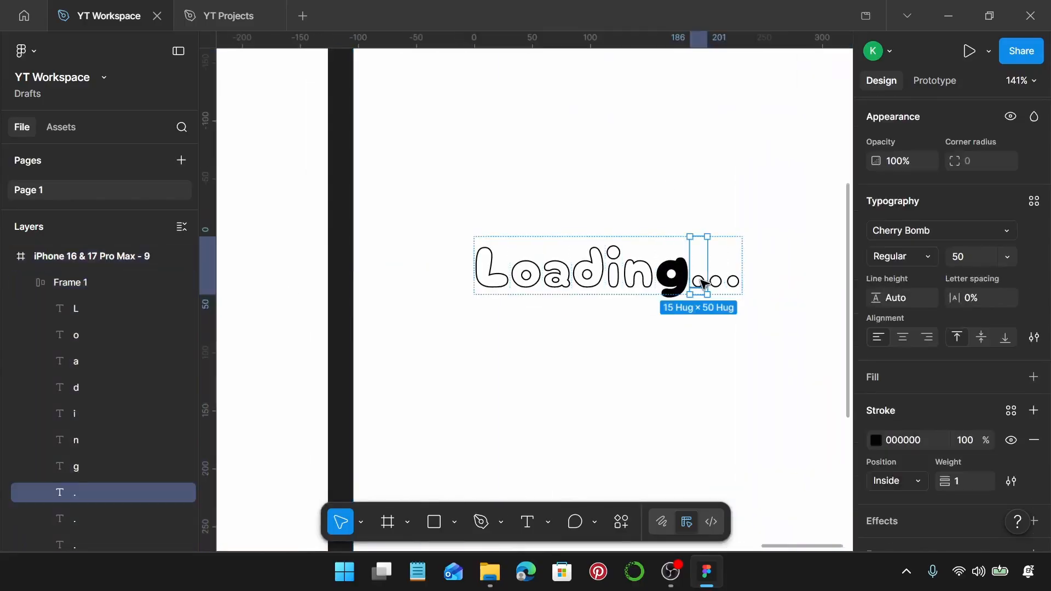
{"action": "key", "text": "ctrl+alt+v"}
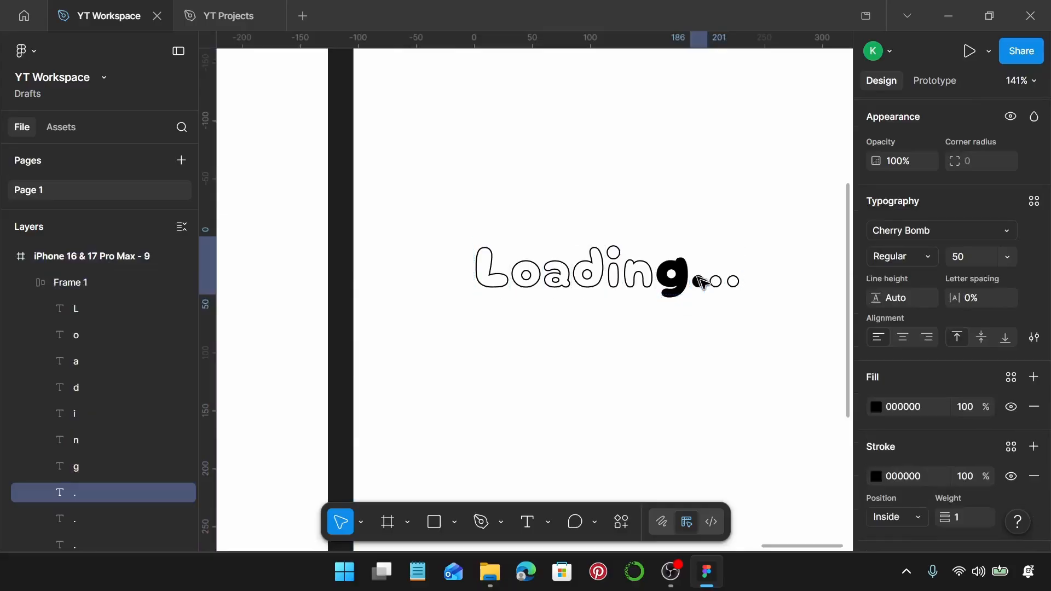
{"action": "left_click", "coordinate": [679, 278]}
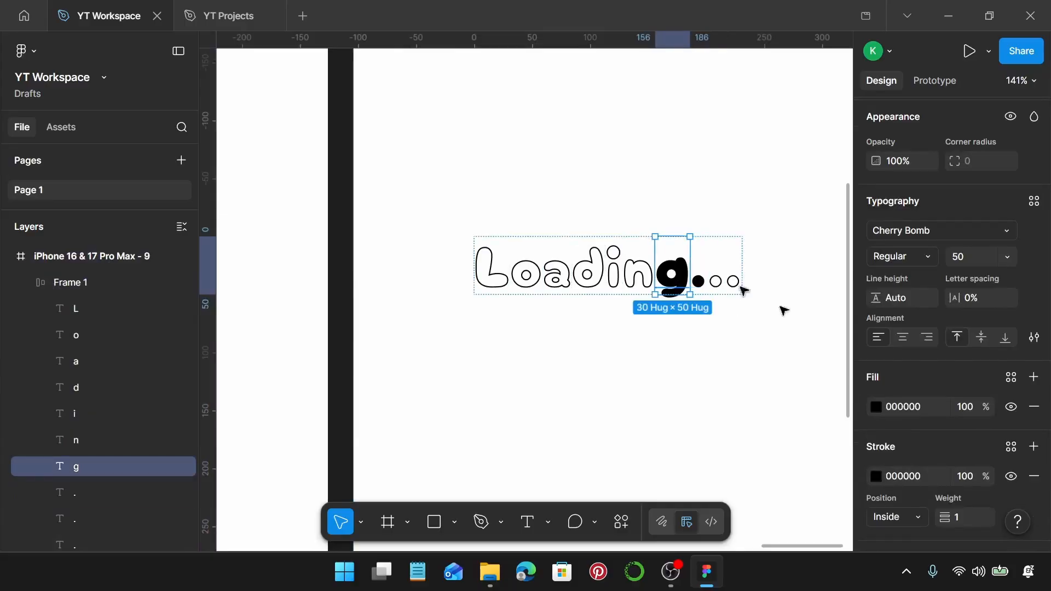
{"action": "left_click", "coordinate": [1034, 407]}
Duplicate the ninth phone frame directly to its right with the same spacing
{"action": "scroll", "coordinate": [763, 359], "scroll_direction": "down", "scroll_amount": 6}
{"action": "scroll", "coordinate": [711, 329], "scroll_direction": "right", "scroll_amount": 3}
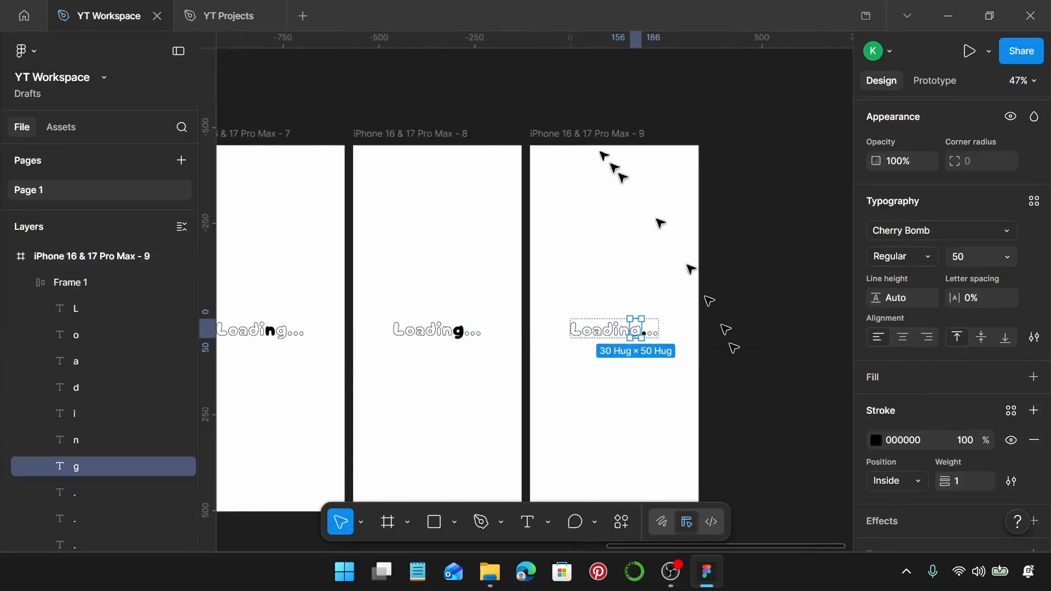
{"action": "left_click", "coordinate": [578, 129]}
{"action": "left_click", "coordinate": [575, 133]}
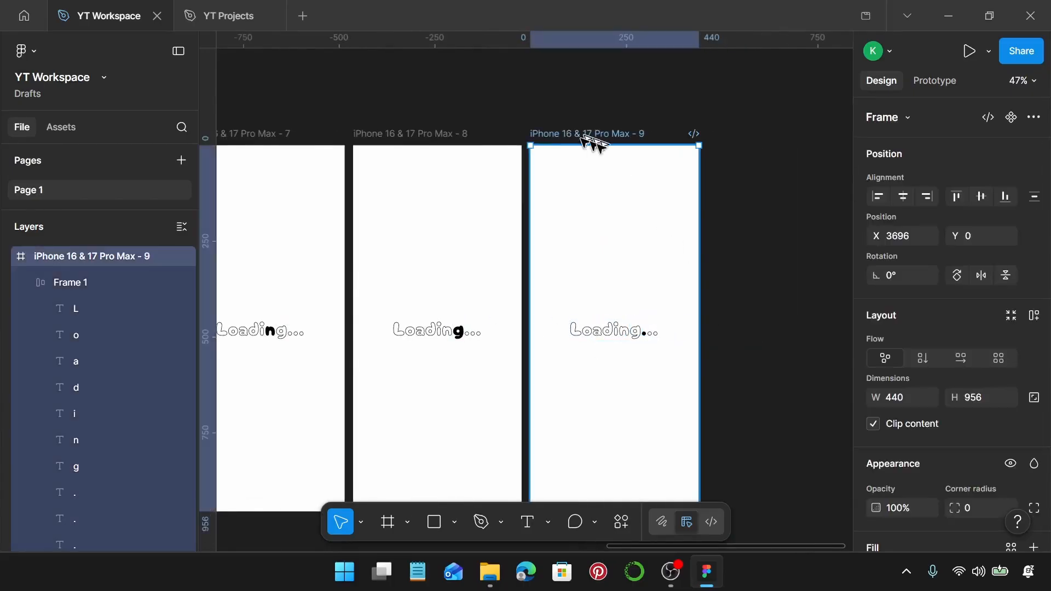
{"action": "left_click_drag", "start_coordinate": [594, 141], "coordinate": [743, 144]}
In the tenth phone frame, paste the copied properties onto the second dot and remove the fill from the first dot
{"action": "scroll", "coordinate": [727, 335], "scroll_direction": "up", "scroll_amount": 5}
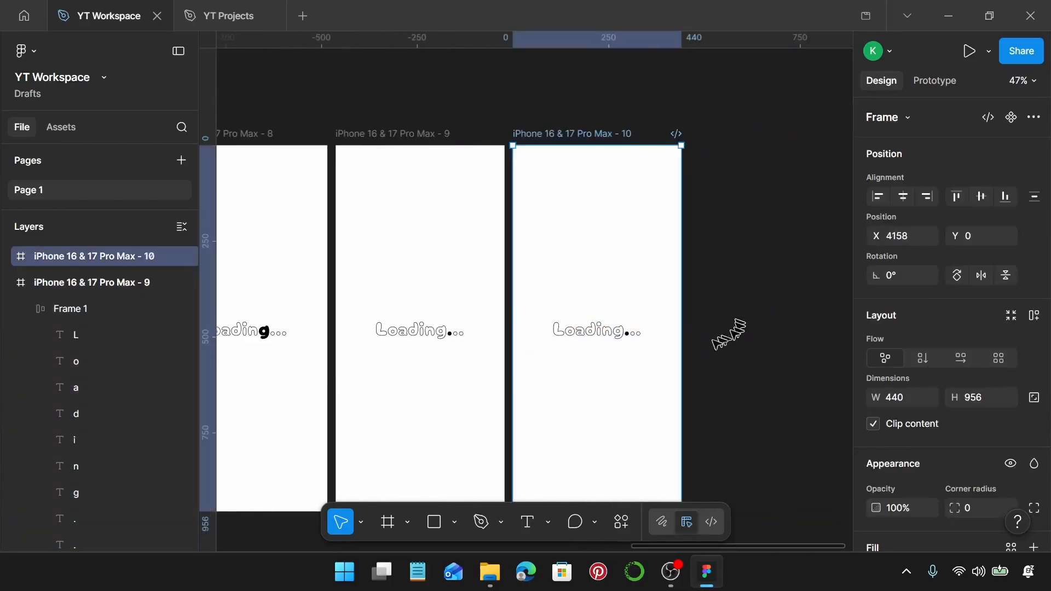
{"action": "scroll", "coordinate": [641, 352], "scroll_direction": "up", "scroll_amount": 3}
{"action": "left_click", "coordinate": [600, 318]}
{"action": "left_click", "coordinate": [597, 322]}
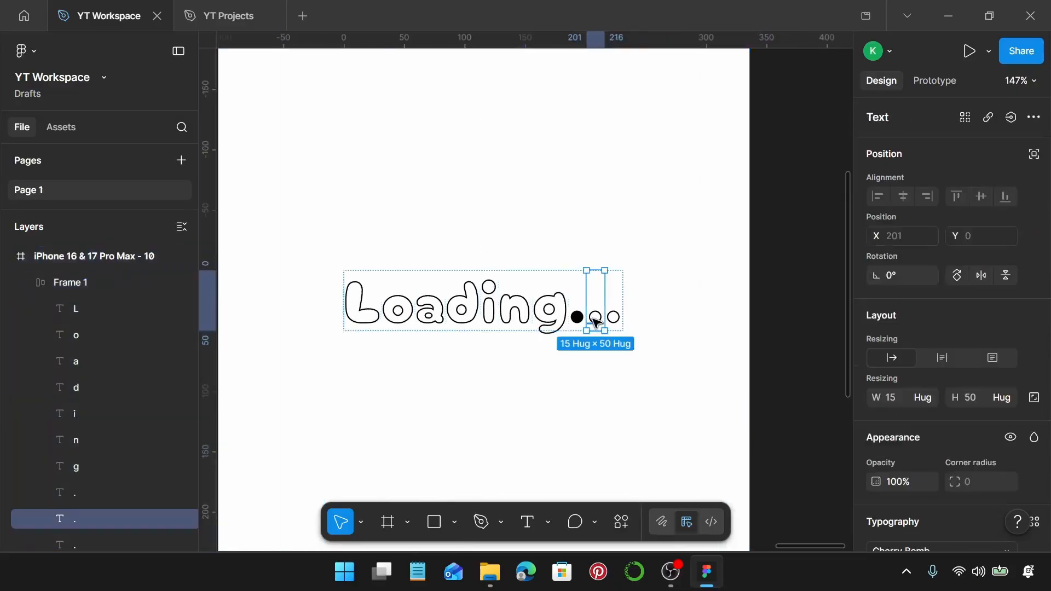
{"action": "key", "text": "ctrl+alt+v"}
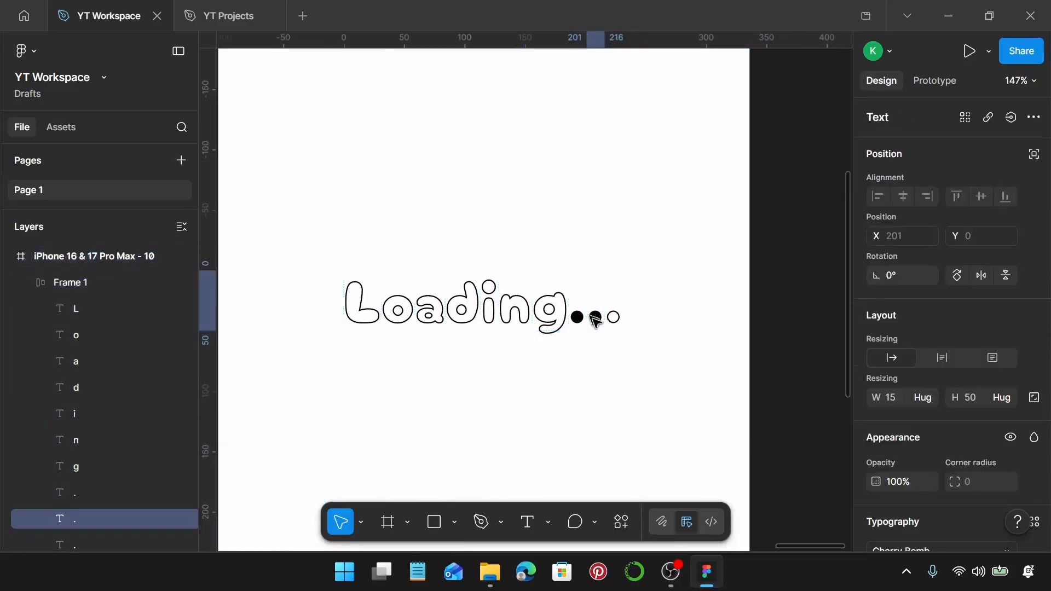
{"action": "left_click", "coordinate": [576, 323]}
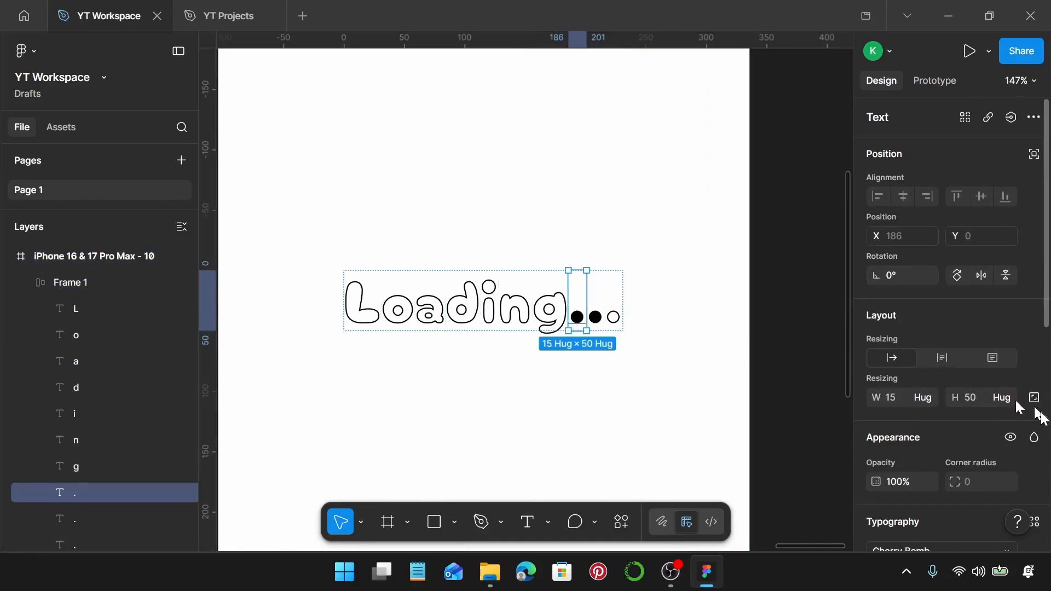
{"action": "scroll", "coordinate": [1040, 416], "scroll_direction": "down", "scroll_amount": 3}
{"action": "scroll", "coordinate": [1007, 464], "scroll_direction": "down", "scroll_amount": 2}
{"action": "left_click", "coordinate": [1034, 481]}
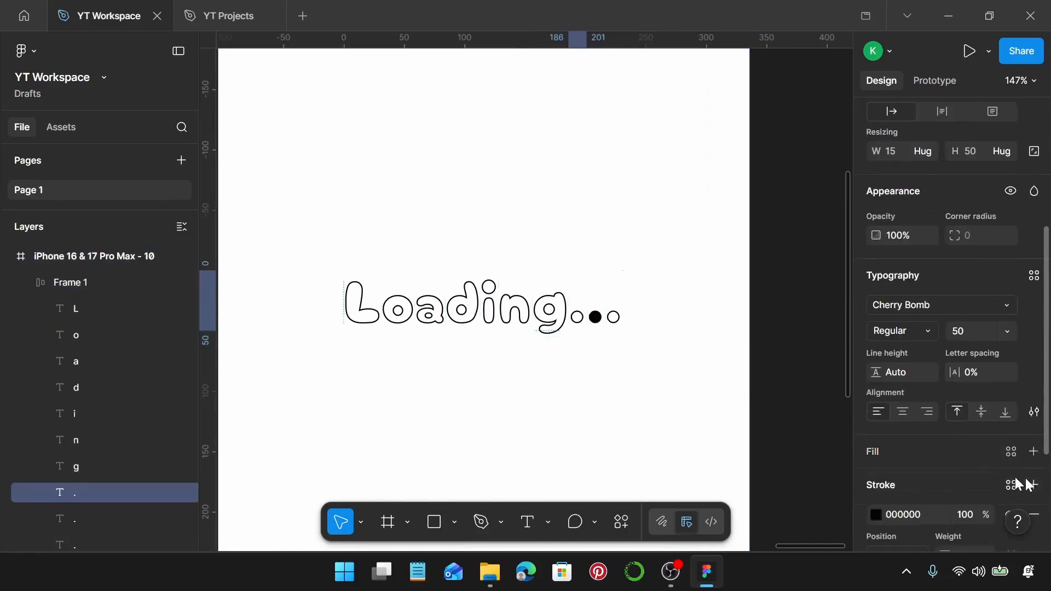
Duplicate the tenth phone frame directly to its right with the same spacing
{"action": "scroll", "coordinate": [682, 365], "scroll_direction": "down", "scroll_amount": 5}
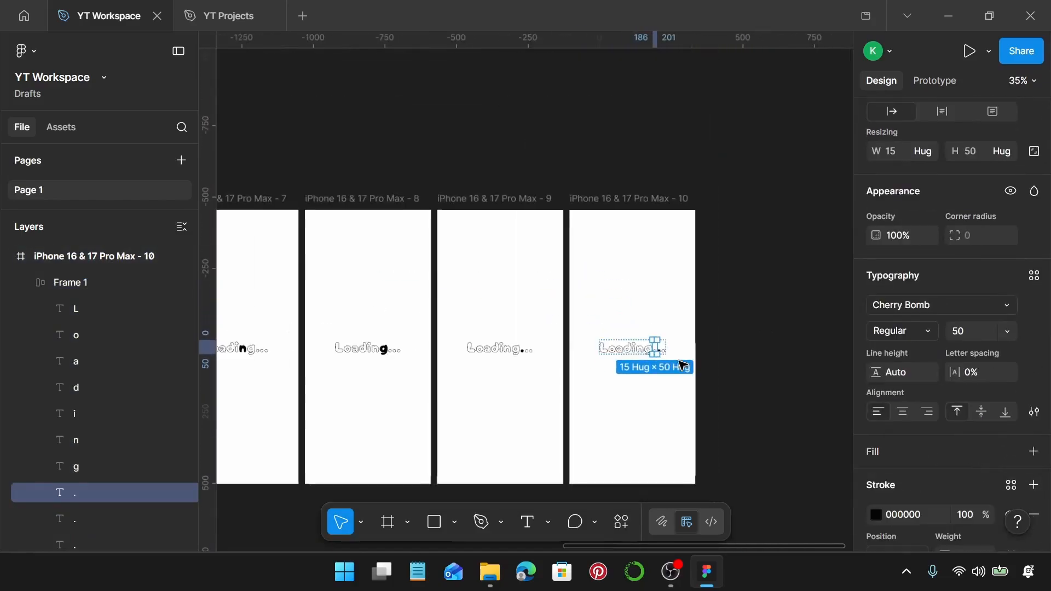
{"action": "left_click", "coordinate": [601, 201]}
{"action": "left_click_drag", "start_coordinate": [601, 201], "coordinate": [736, 208]}
In the eleventh phone frame, paste the copied properties onto the last dot and remove the fill from the second dot
{"action": "scroll", "coordinate": [785, 333], "scroll_direction": "up", "scroll_amount": 6}
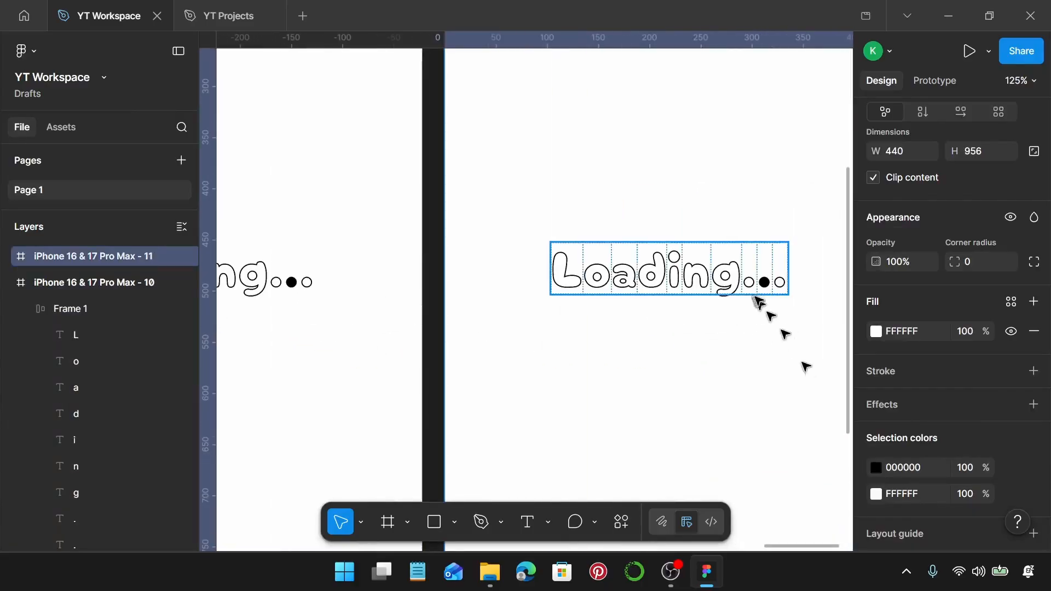
{"action": "left_click", "coordinate": [776, 285]}
{"action": "left_click", "coordinate": [782, 287]}
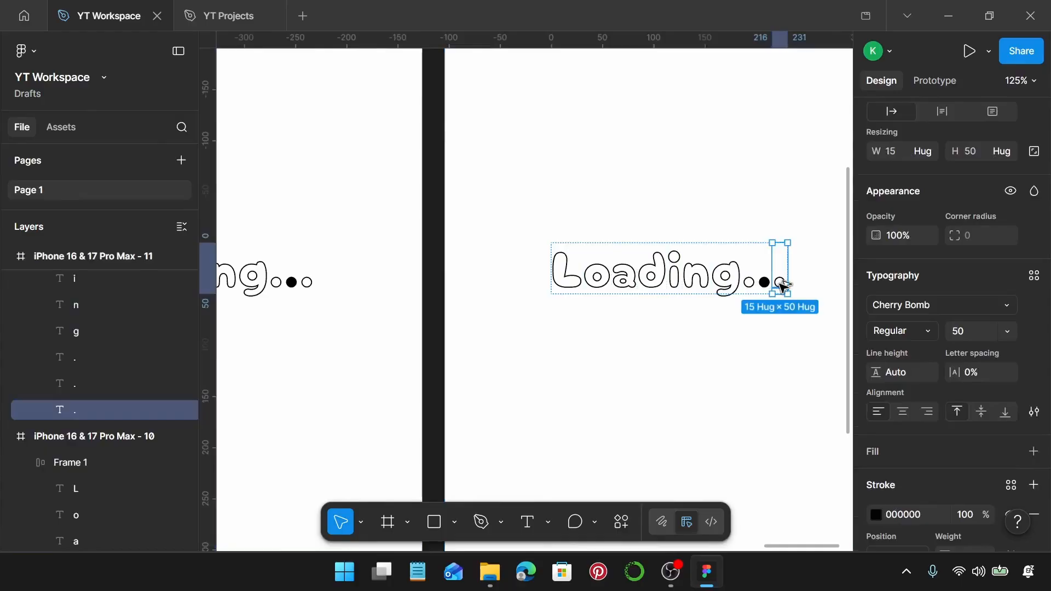
{"action": "key", "text": "ctrl+alt+v"}
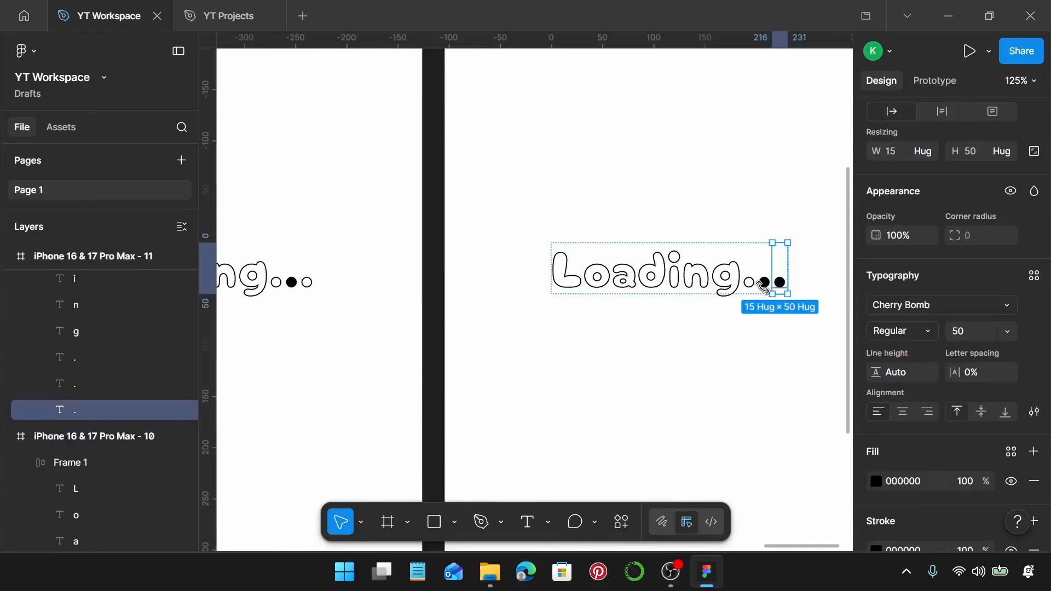
{"action": "scroll", "coordinate": [767, 282], "scroll_direction": "up", "scroll_amount": 4}
{"action": "left_click", "coordinate": [767, 282]}
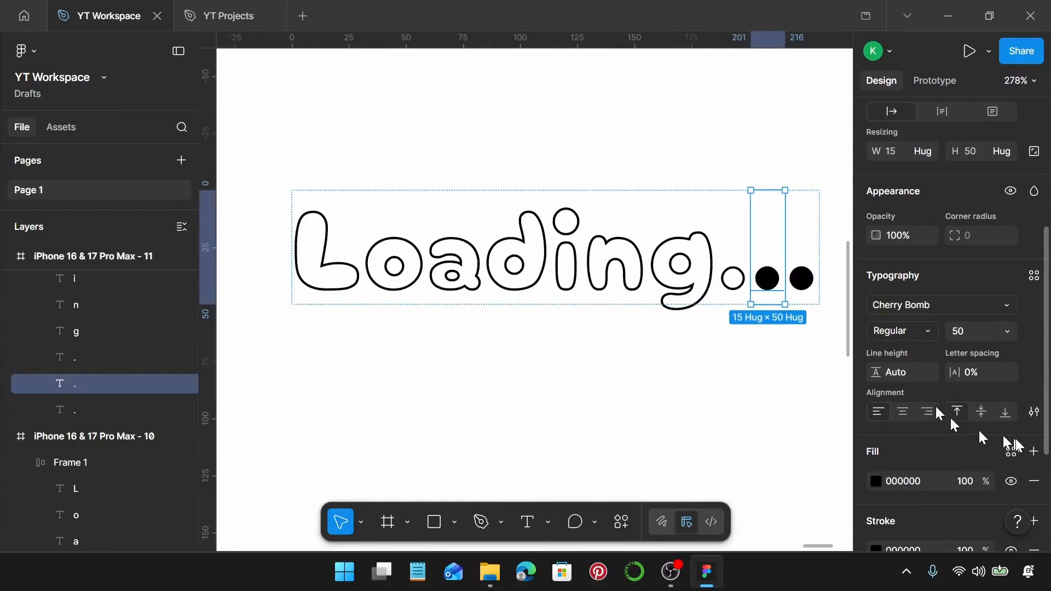
{"action": "left_click", "coordinate": [1034, 482]}
Select all eleven phone frames and combine them into a component set
{"action": "scroll", "coordinate": [751, 434], "scroll_direction": "down", "scroll_amount": 10}
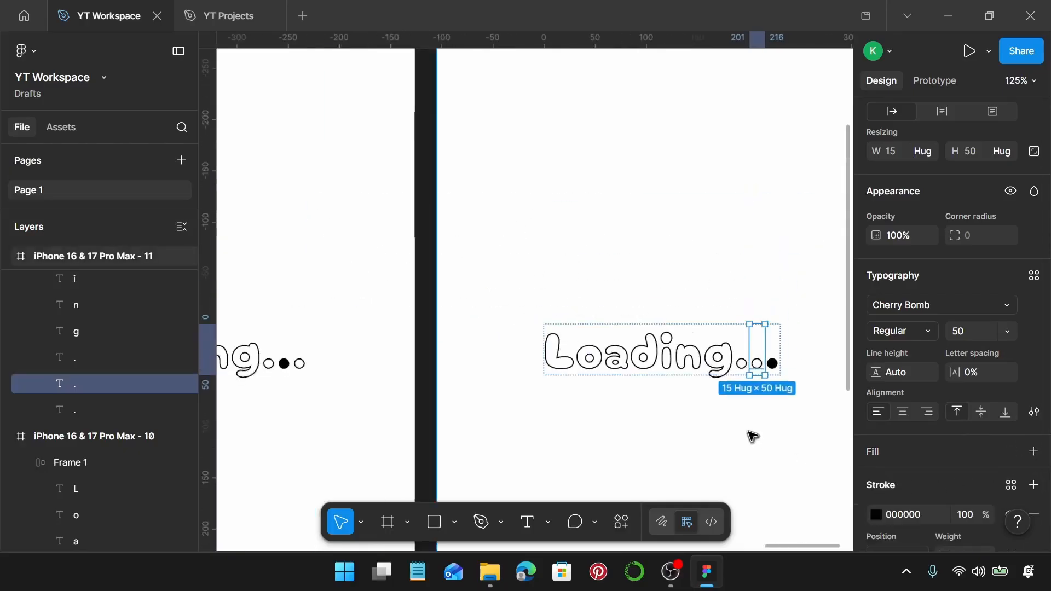
{"action": "scroll", "coordinate": [751, 434], "scroll_direction": "down", "scroll_amount": 4}
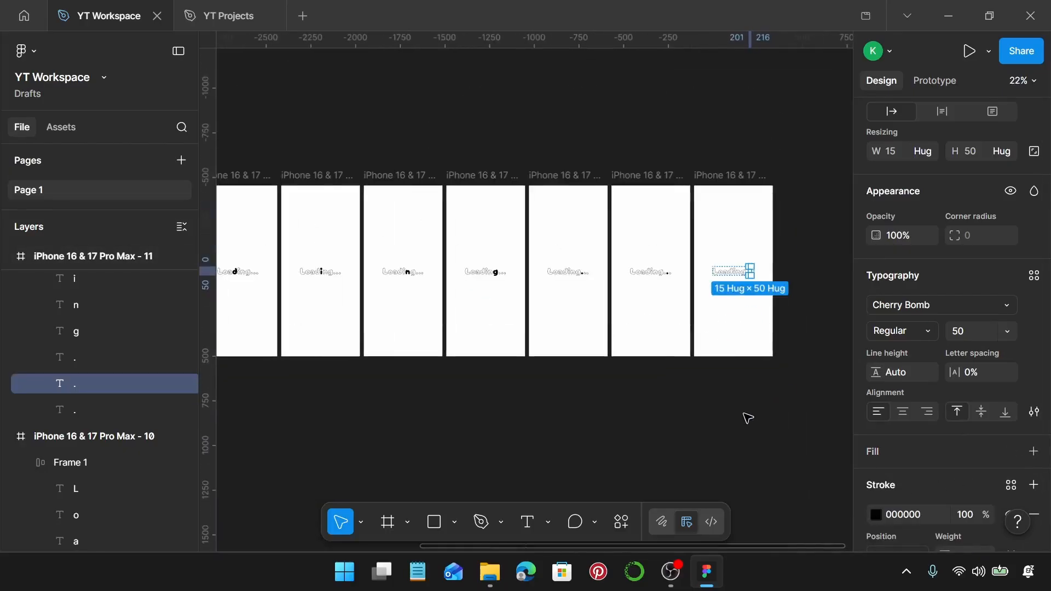
{"action": "left_click", "coordinate": [748, 418]}
{"action": "scroll", "coordinate": [748, 418], "scroll_direction": "down", "scroll_amount": 3}
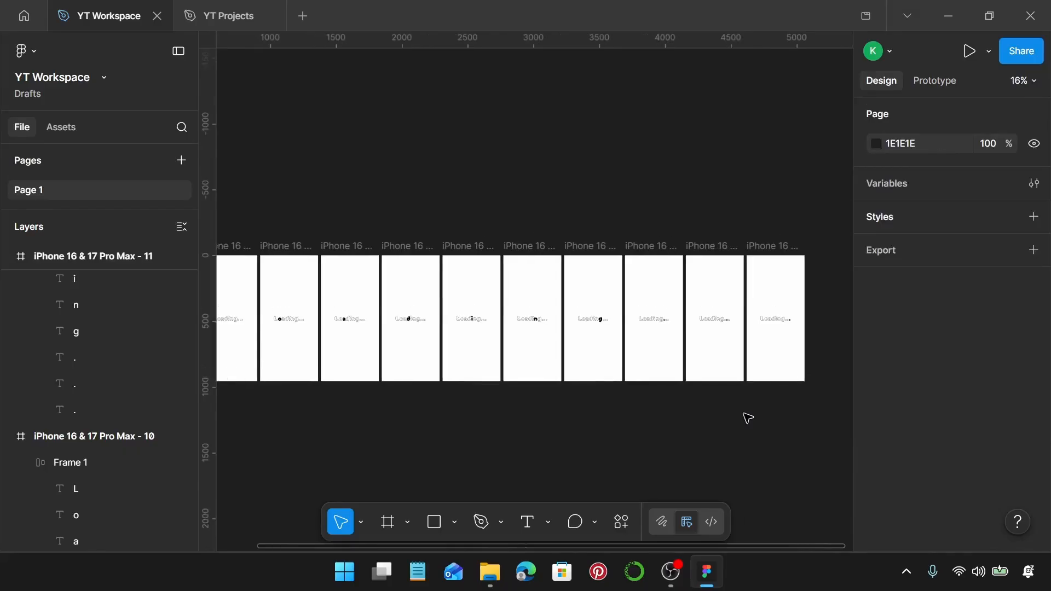
{"action": "scroll", "coordinate": [748, 418], "scroll_direction": "down", "scroll_amount": 2}
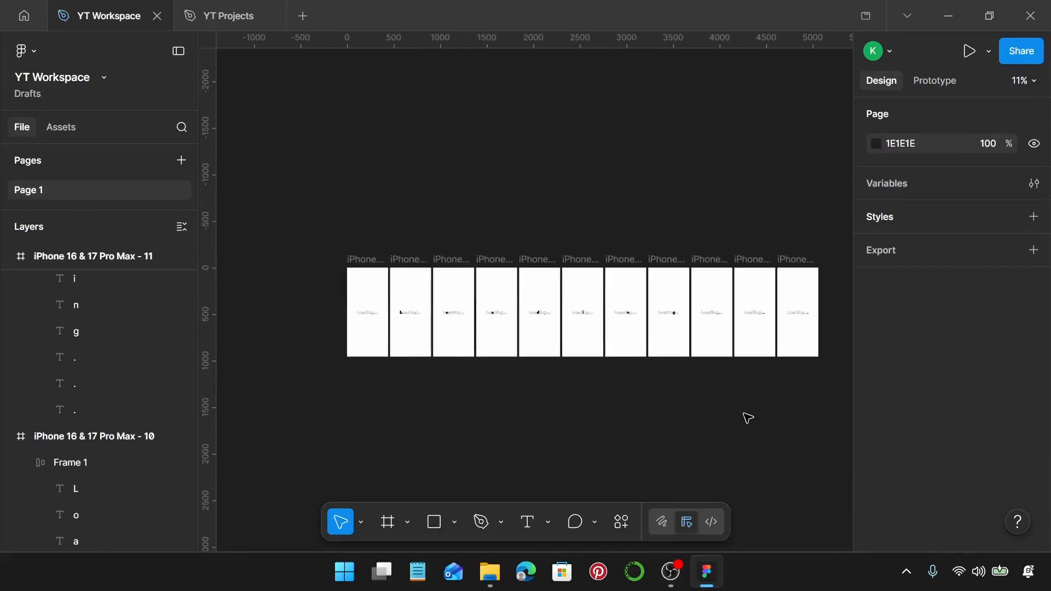
{"action": "left_click_drag", "start_coordinate": [291, 188], "coordinate": [825, 384]}
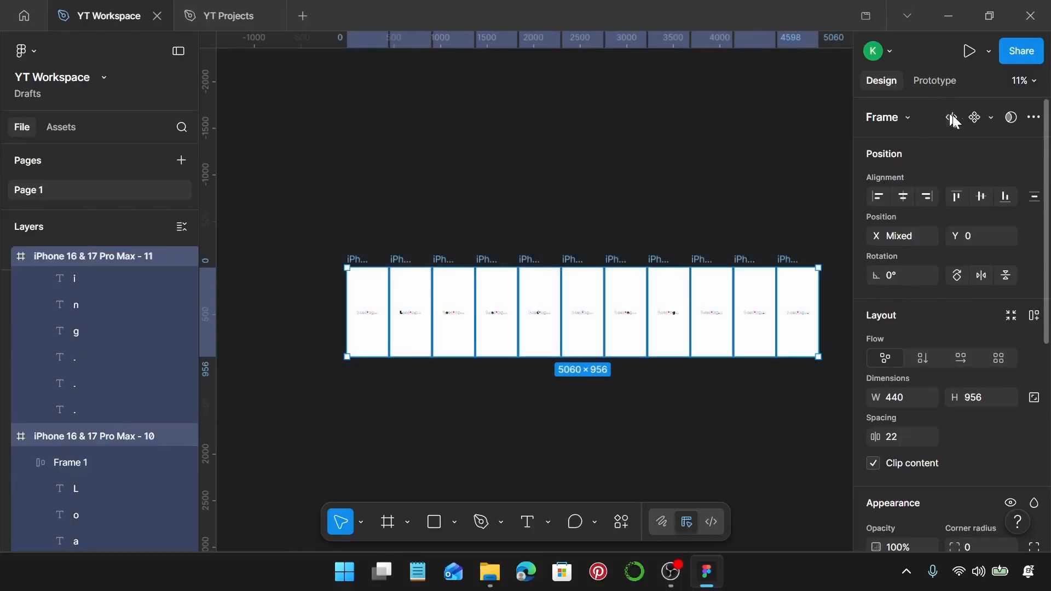
{"action": "left_click", "coordinate": [988, 119]}
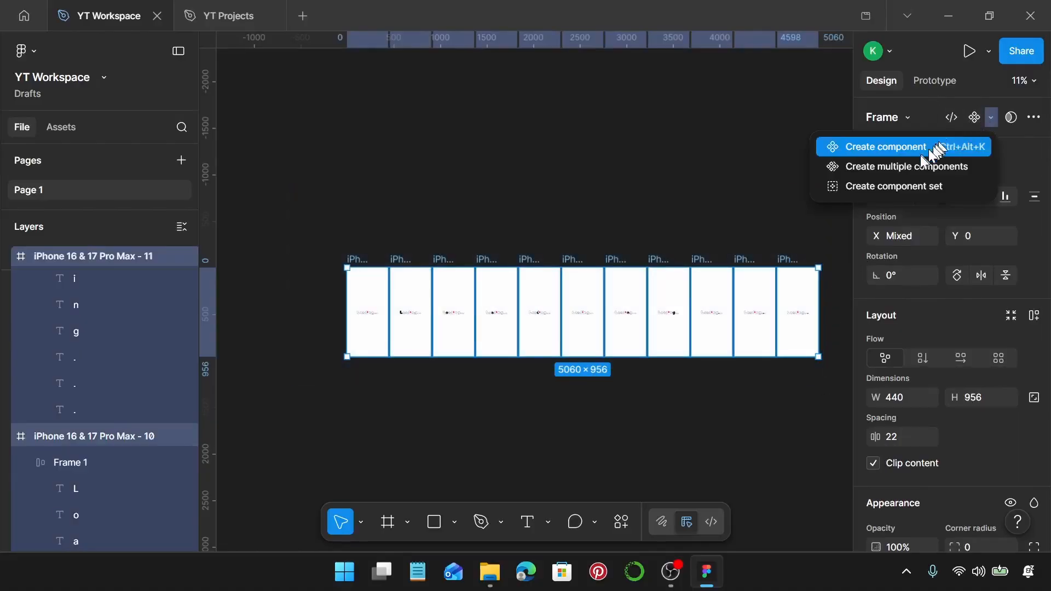
{"action": "left_click", "coordinate": [901, 188]}
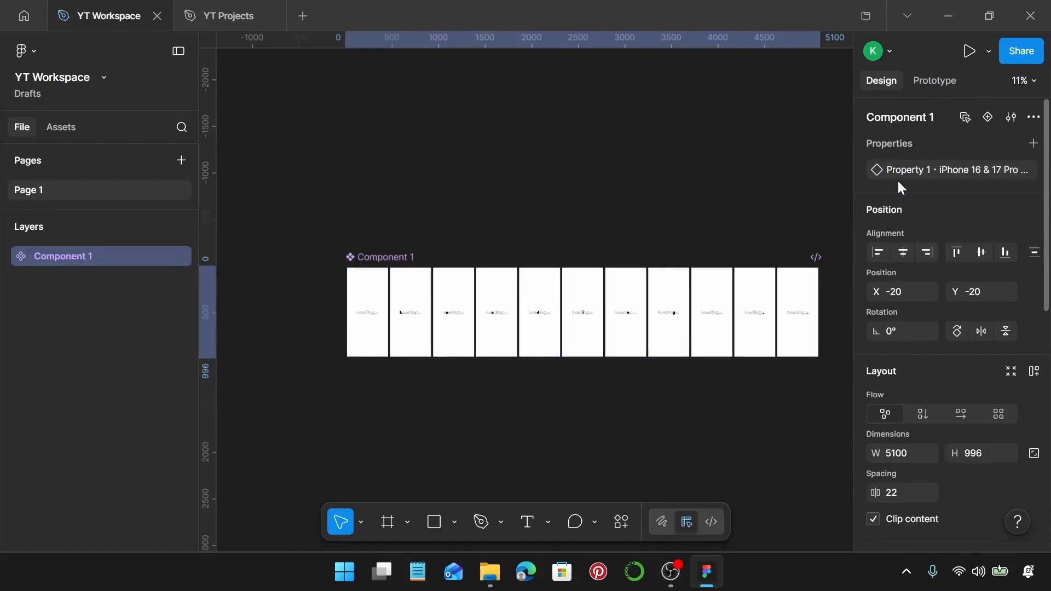
Add a prototype interaction changing the first variant to the second, with an After delay trigger of 200 ms
{"action": "left_click", "coordinate": [939, 83]}
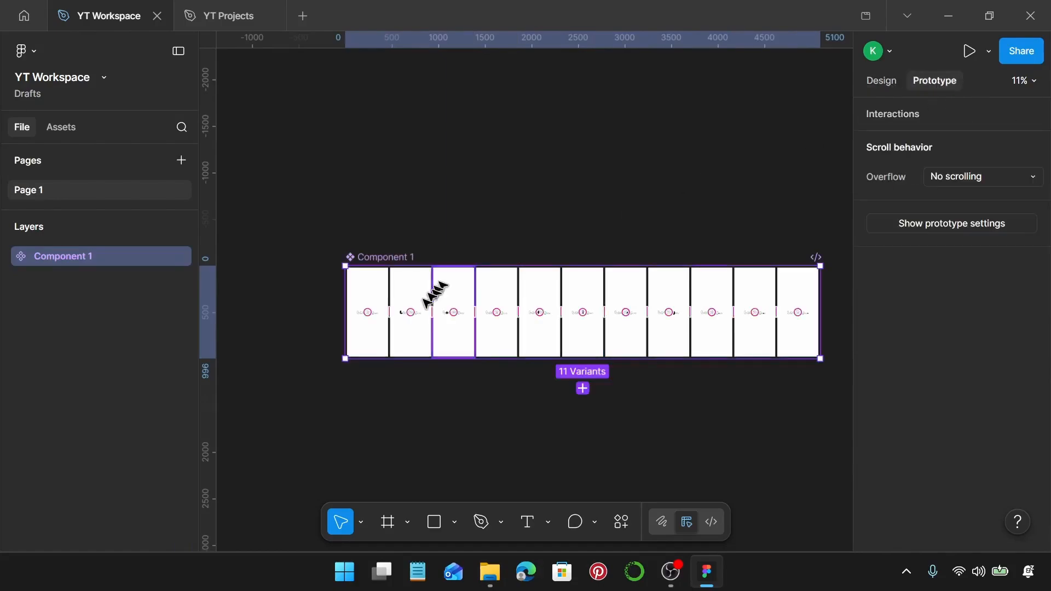
{"action": "scroll", "coordinate": [380, 323], "scroll_direction": "up", "scroll_amount": 3}
{"action": "scroll", "coordinate": [376, 312], "scroll_direction": "up", "scroll_amount": 6}
{"action": "left_click", "coordinate": [436, 262]}
{"action": "scroll", "coordinate": [440, 264], "scroll_direction": "up", "scroll_amount": 1}
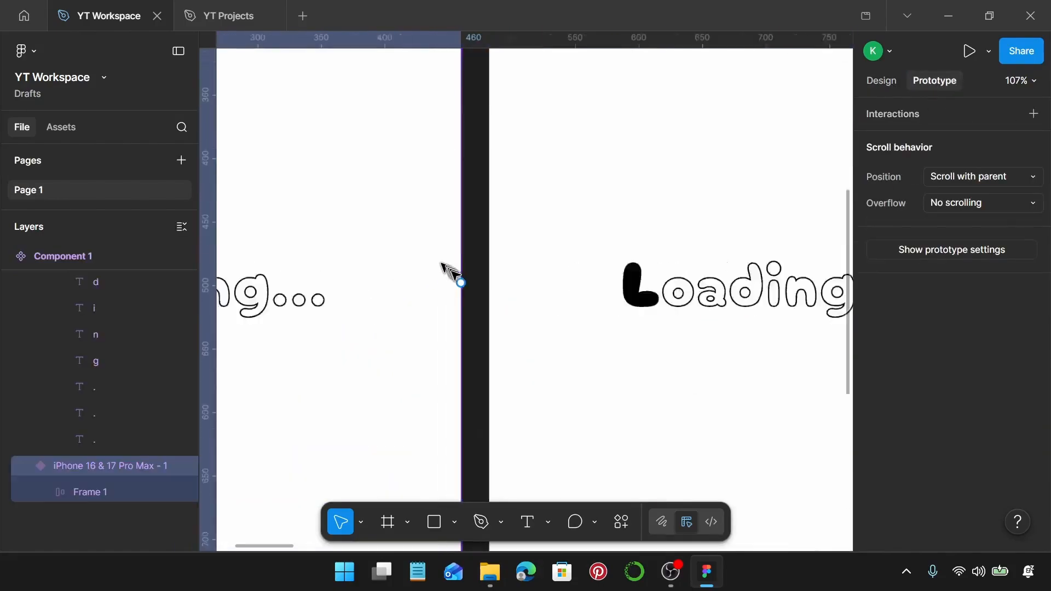
{"action": "scroll", "coordinate": [452, 273], "scroll_direction": "left", "scroll_amount": 3}
{"action": "left_click_drag", "start_coordinate": [633, 304], "coordinate": [674, 310]}
{"action": "left_click", "coordinate": [678, 336]}
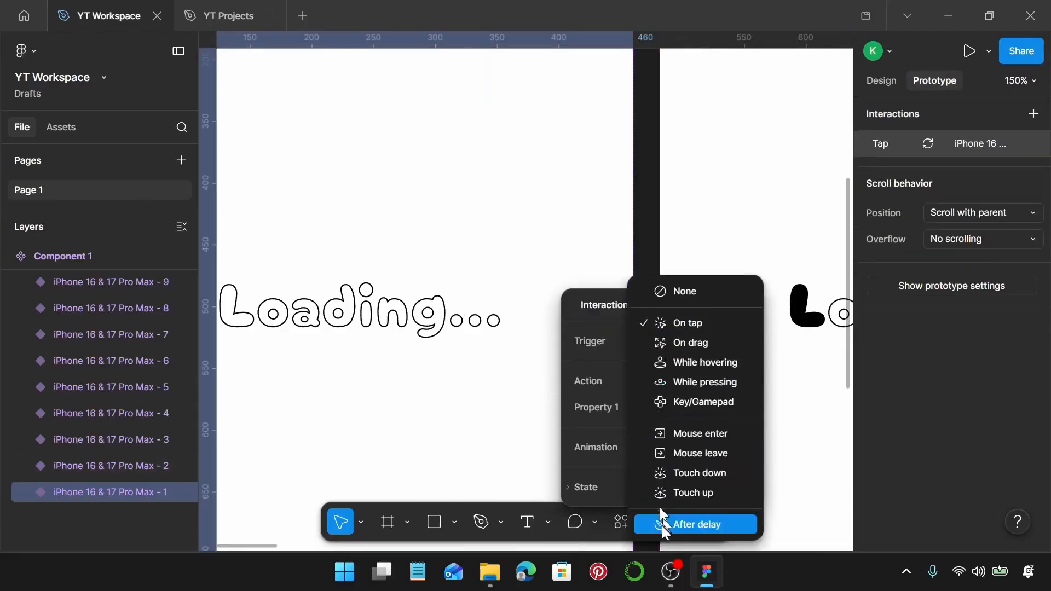
{"action": "left_click", "coordinate": [667, 527]}
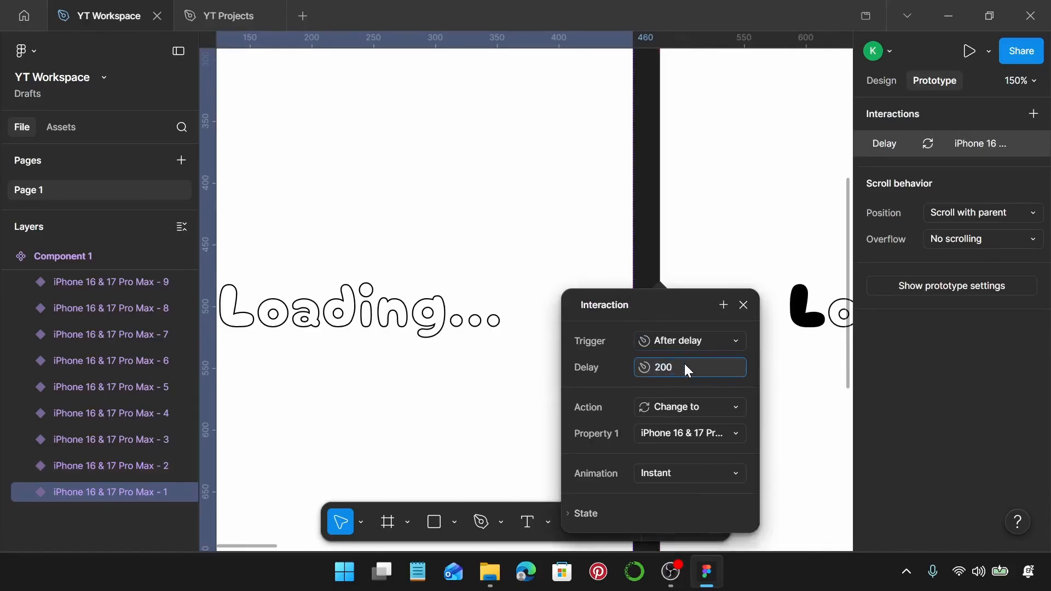
{"action": "key", "text": "Return"}
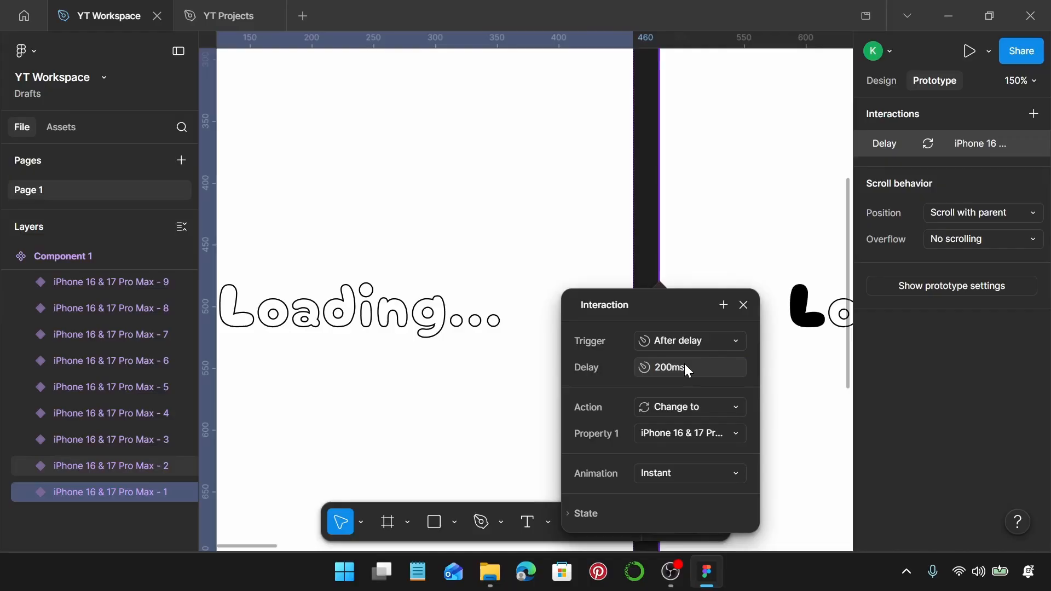
{"action": "left_click", "coordinate": [743, 305]}
Connect the second variant to the third, changing after a delay of 200 ms
{"action": "scroll", "coordinate": [728, 304], "scroll_direction": "right", "scroll_amount": 5}
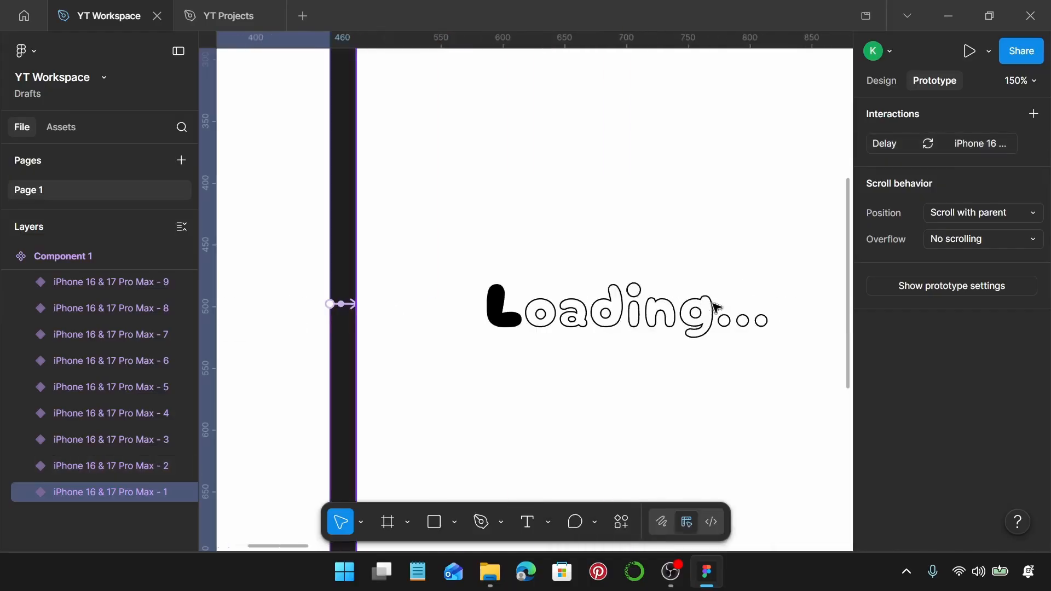
{"action": "scroll", "coordinate": [716, 308], "scroll_direction": "right", "scroll_amount": 8}
{"action": "left_click", "coordinate": [419, 307]}
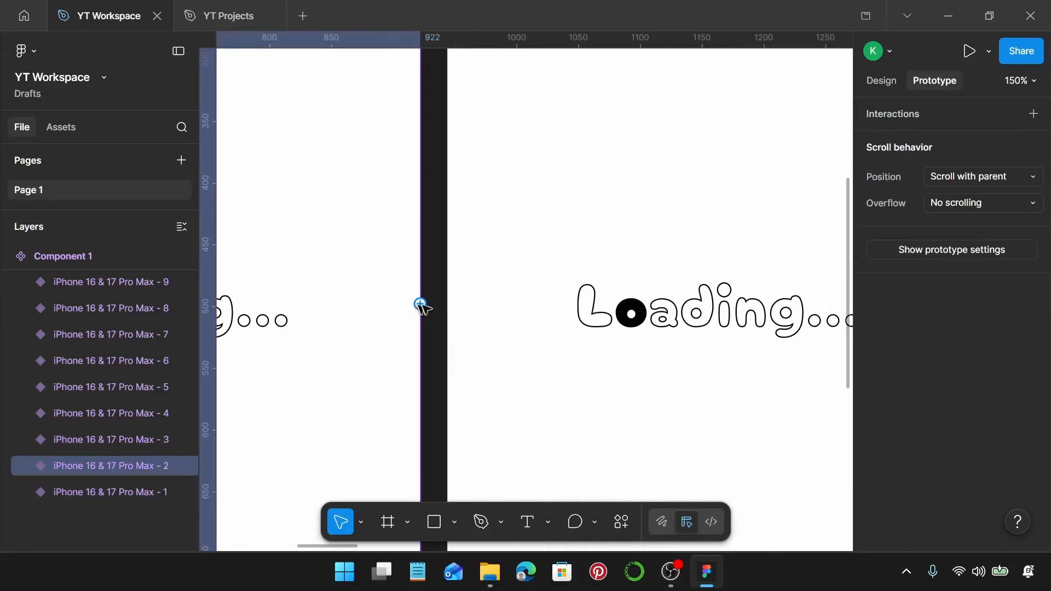
{"action": "left_click_drag", "start_coordinate": [420, 305], "coordinate": [459, 316]}
{"action": "left_click", "coordinate": [467, 343]}
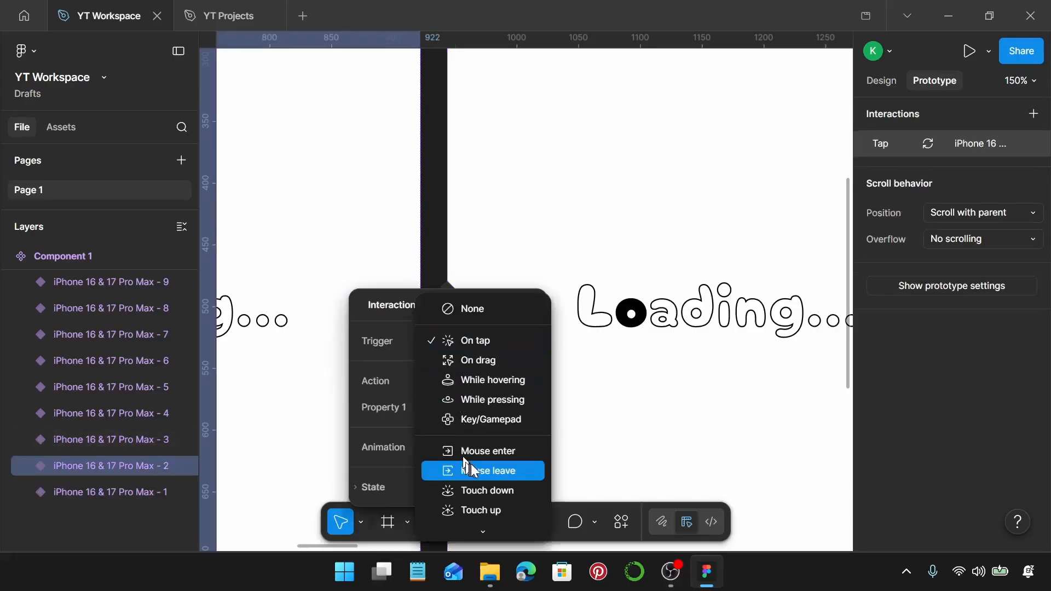
{"action": "left_click", "coordinate": [478, 524]}
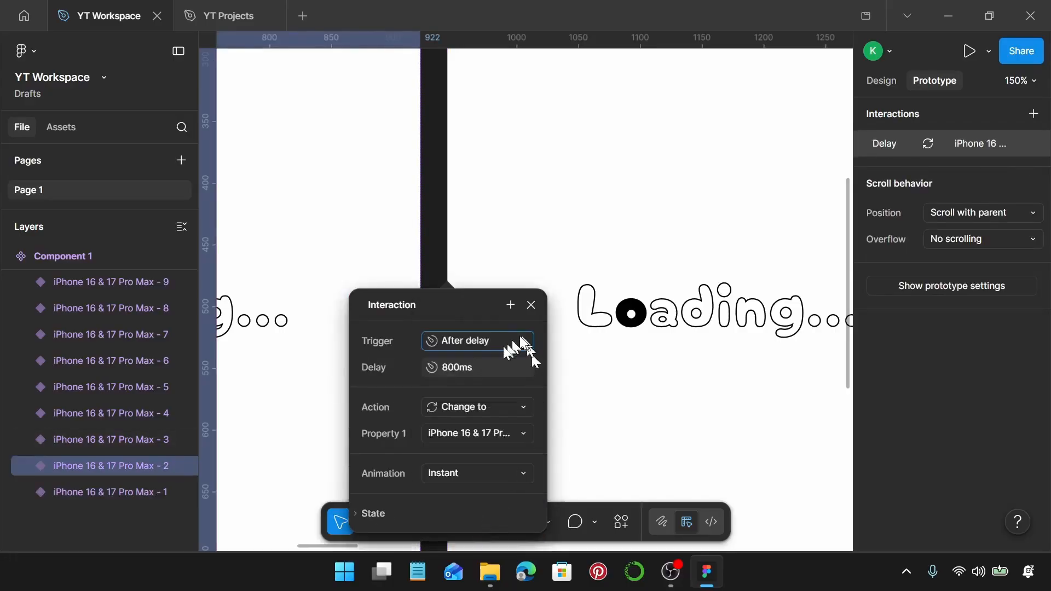
{"action": "left_click", "coordinate": [491, 370]}
{"action": "type", "text": "200"}
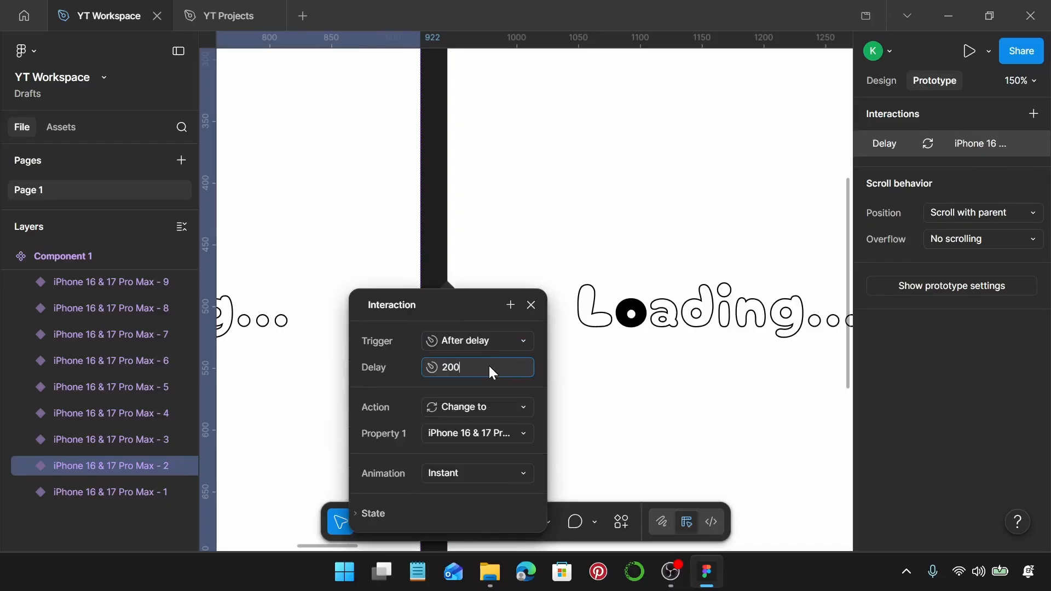
{"action": "key", "text": "Return"}
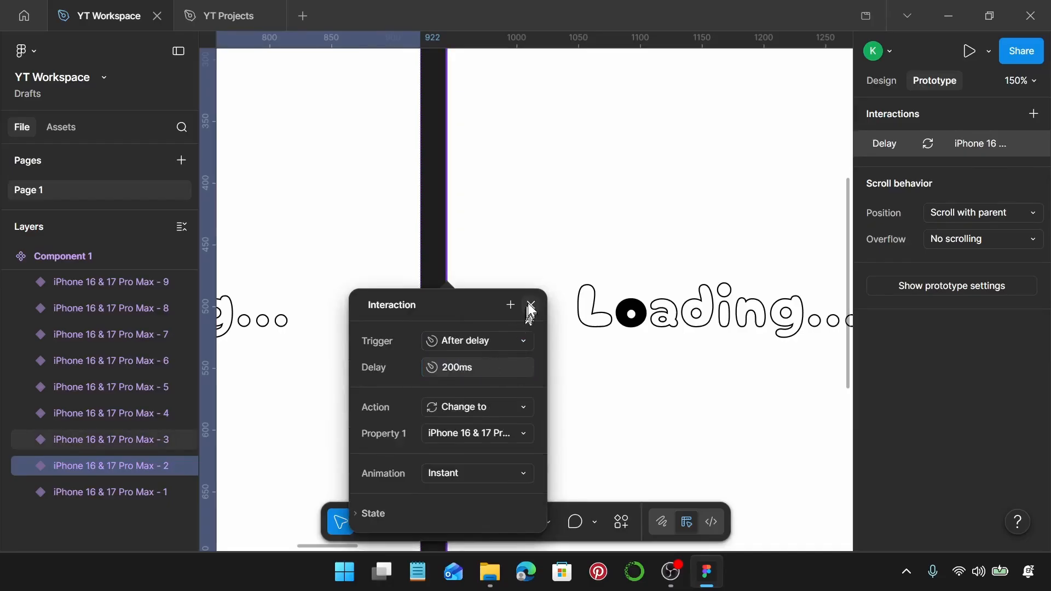
{"action": "left_click", "coordinate": [531, 305]}
Connect the third variant to the fourth using an After delay trigger set to 200 ms
{"action": "scroll", "coordinate": [394, 305], "scroll_direction": "right", "scroll_amount": 10}
{"action": "left_click", "coordinate": [486, 314]}
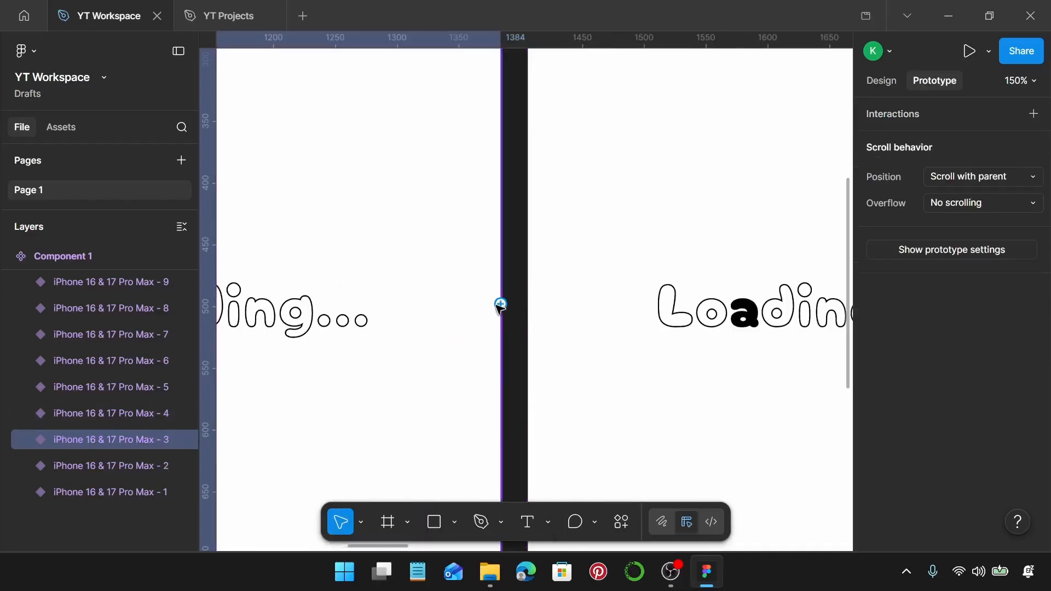
{"action": "left_click_drag", "start_coordinate": [500, 305], "coordinate": [542, 314]}
{"action": "left_click", "coordinate": [545, 339]}
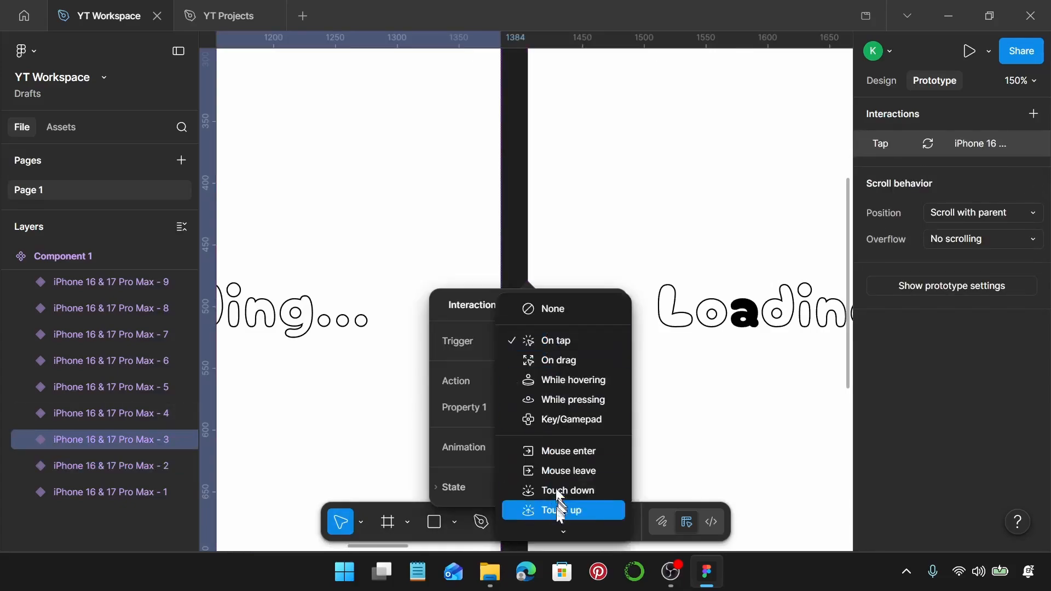
{"action": "scroll", "coordinate": [559, 506], "scroll_direction": "down", "scroll_amount": 1}
{"action": "left_click", "coordinate": [557, 527]}
{"action": "left_click", "coordinate": [558, 366]}
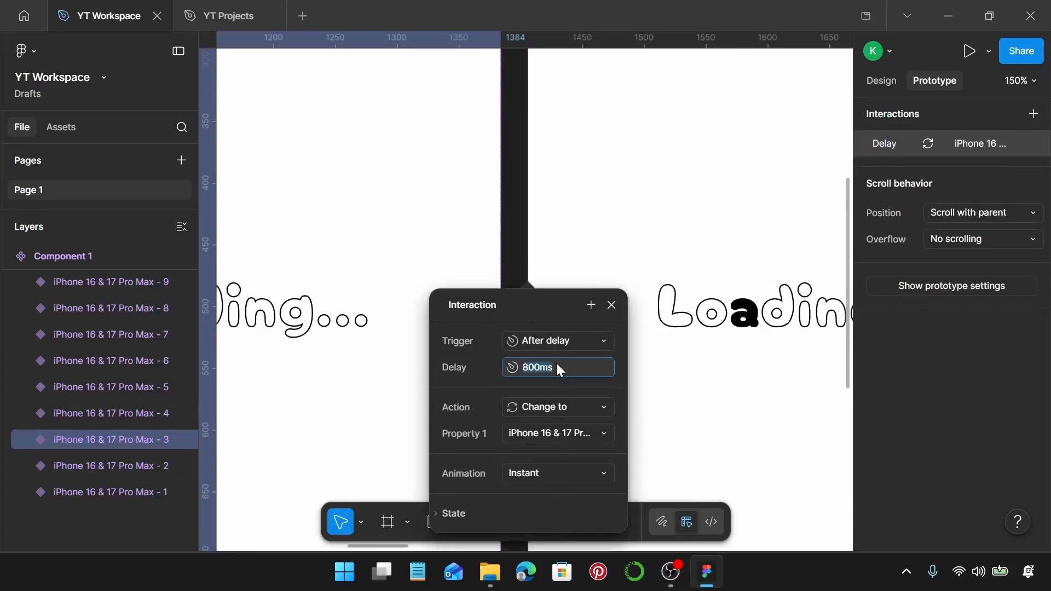
{"action": "type", "text": "200"}
{"action": "key", "text": "Return"}
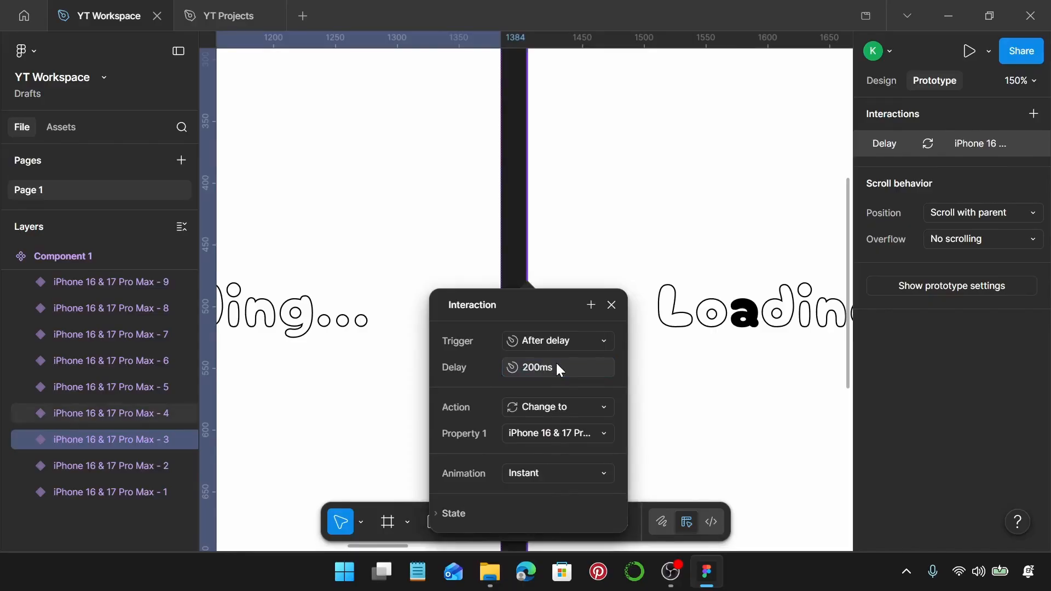
{"action": "left_click", "coordinate": [612, 307]}
Connect the fourth variant to the fifth with an After delay trigger of 200 ms
{"action": "scroll", "coordinate": [612, 315], "scroll_direction": "right", "scroll_amount": 5}
{"action": "left_click", "coordinate": [610, 314]}
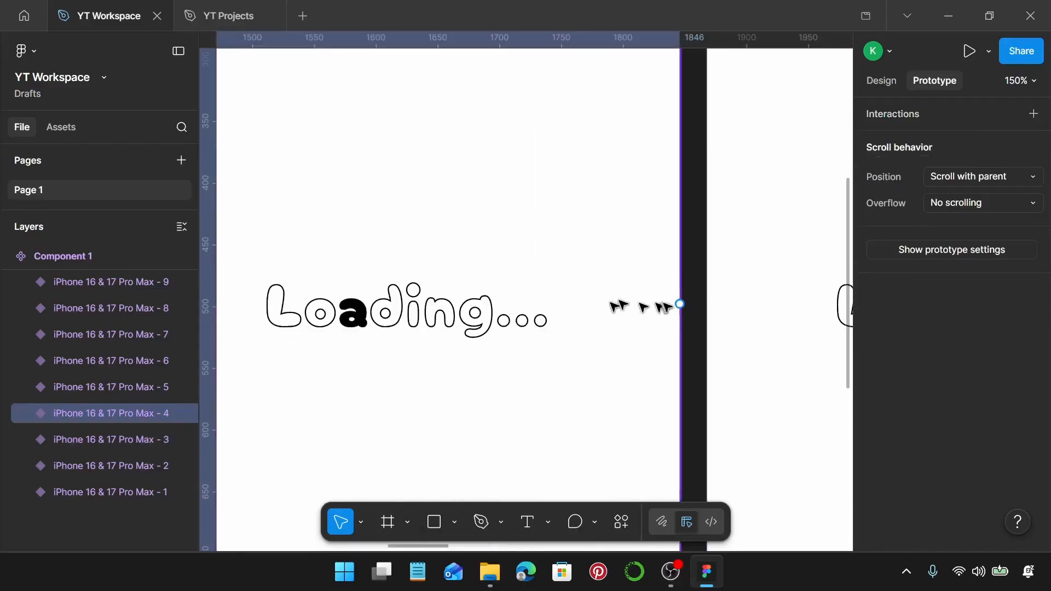
{"action": "left_click_drag", "start_coordinate": [706, 307], "coordinate": [846, 307]}
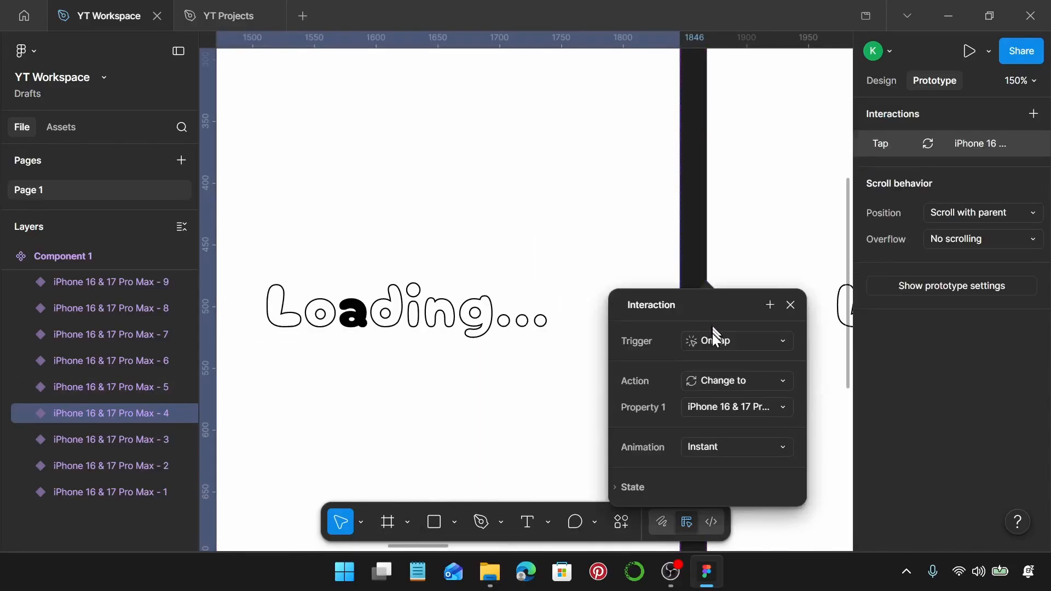
{"action": "left_click", "coordinate": [712, 333]}
{"action": "left_click", "coordinate": [739, 523]}
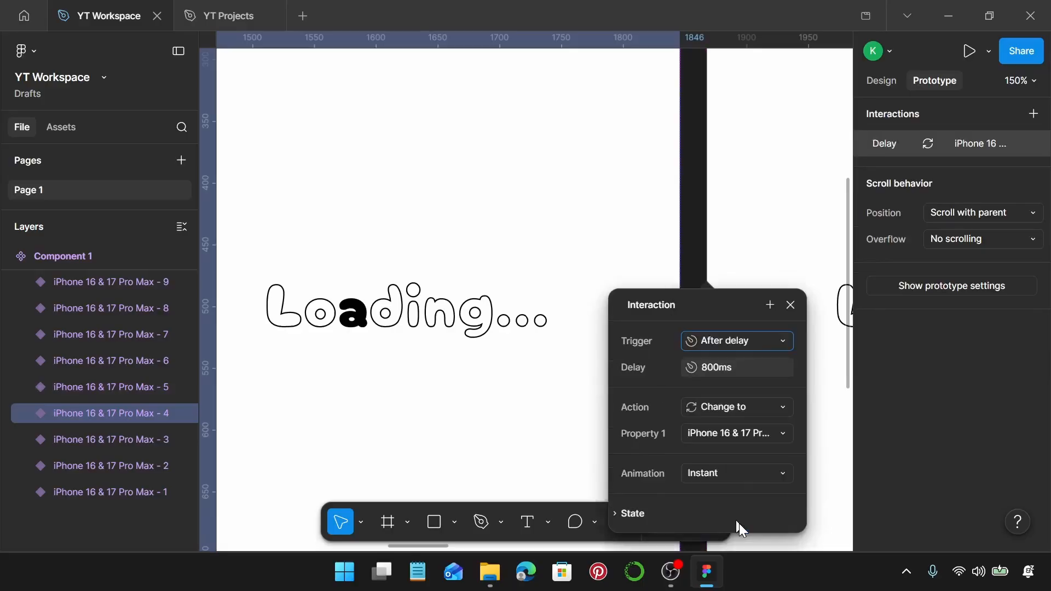
{"action": "left_click", "coordinate": [711, 364]}
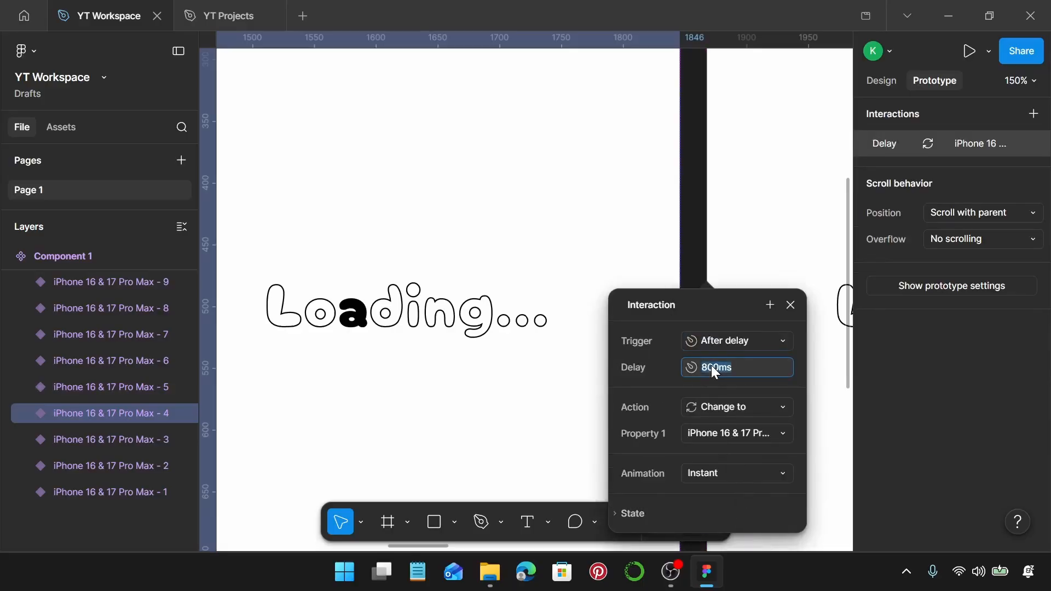
{"action": "key", "text": "Return"}
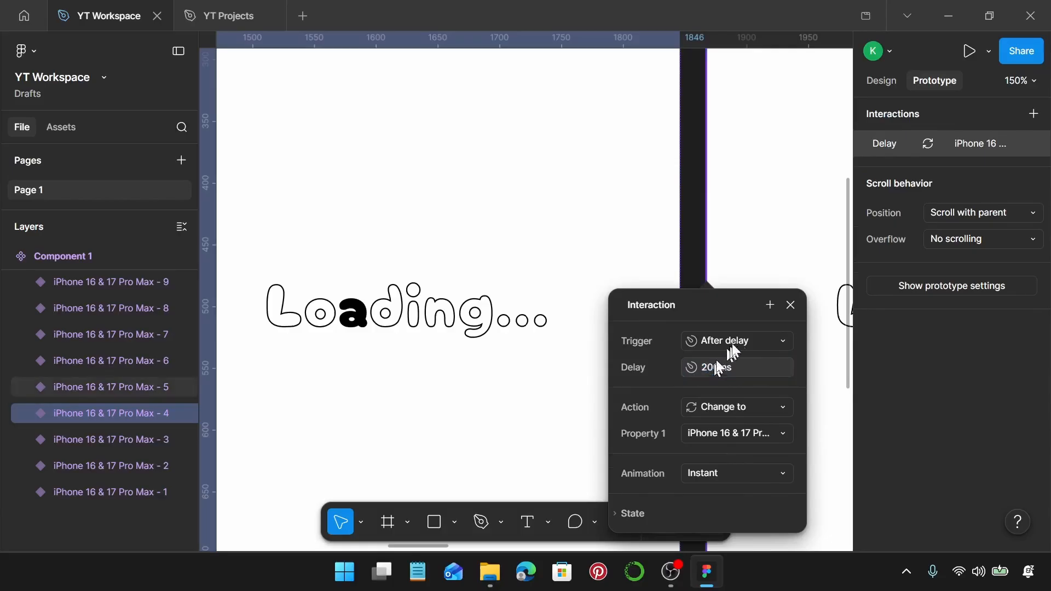
{"action": "left_click", "coordinate": [791, 305]}
Connect the fifth variant to the sixth with an After delay trigger, using the same delay as the previous links
{"action": "scroll", "coordinate": [685, 334], "scroll_direction": "right", "scroll_amount": 5}
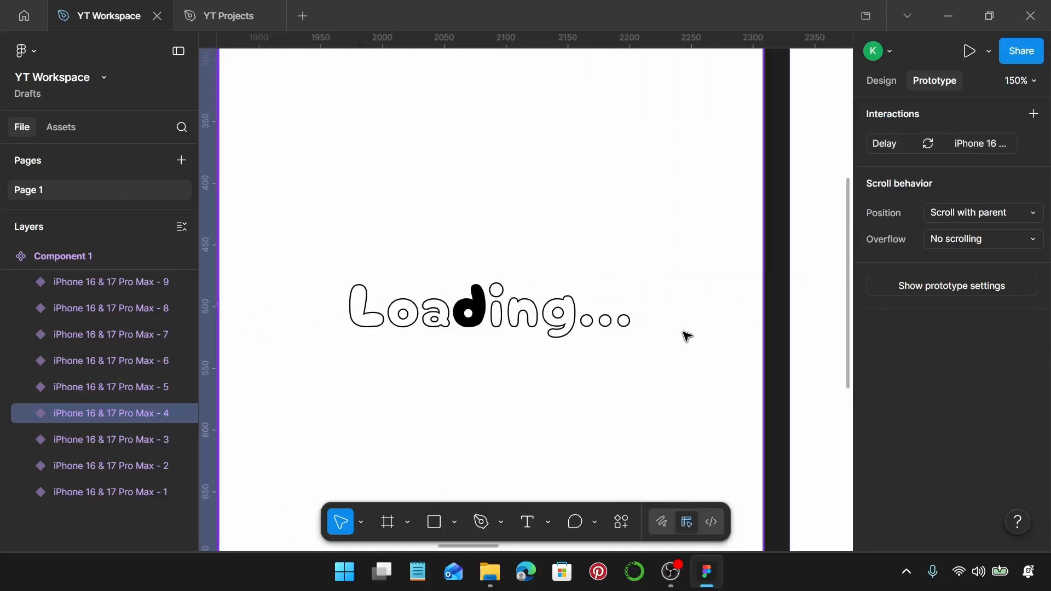
{"action": "left_click", "coordinate": [679, 296]}
{"action": "scroll", "coordinate": [678, 296], "scroll_direction": "right", "scroll_amount": 2}
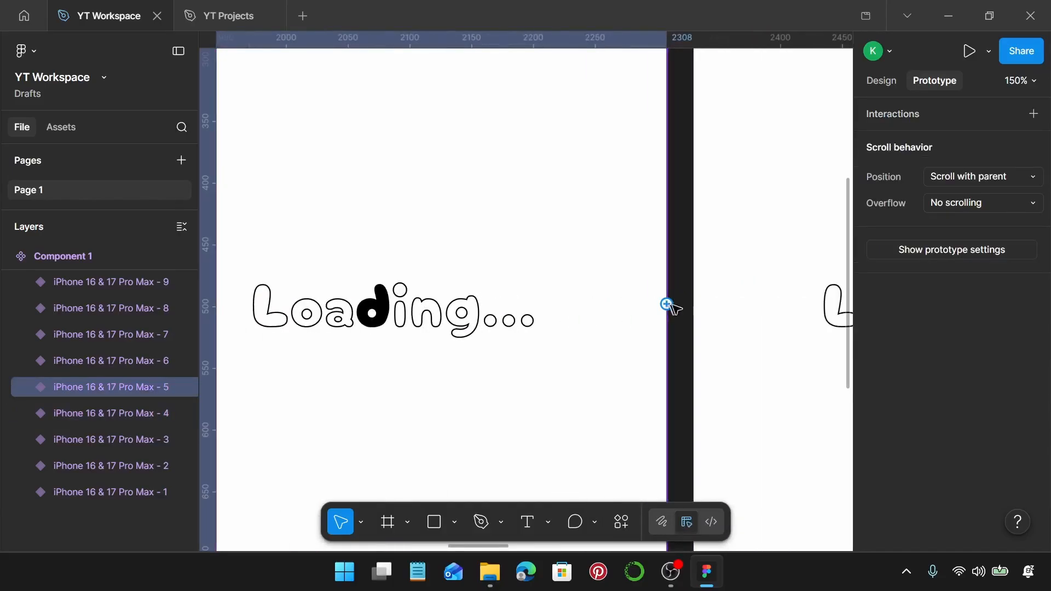
{"action": "left_click_drag", "start_coordinate": [669, 305], "coordinate": [699, 305]}
{"action": "left_click", "coordinate": [724, 344]}
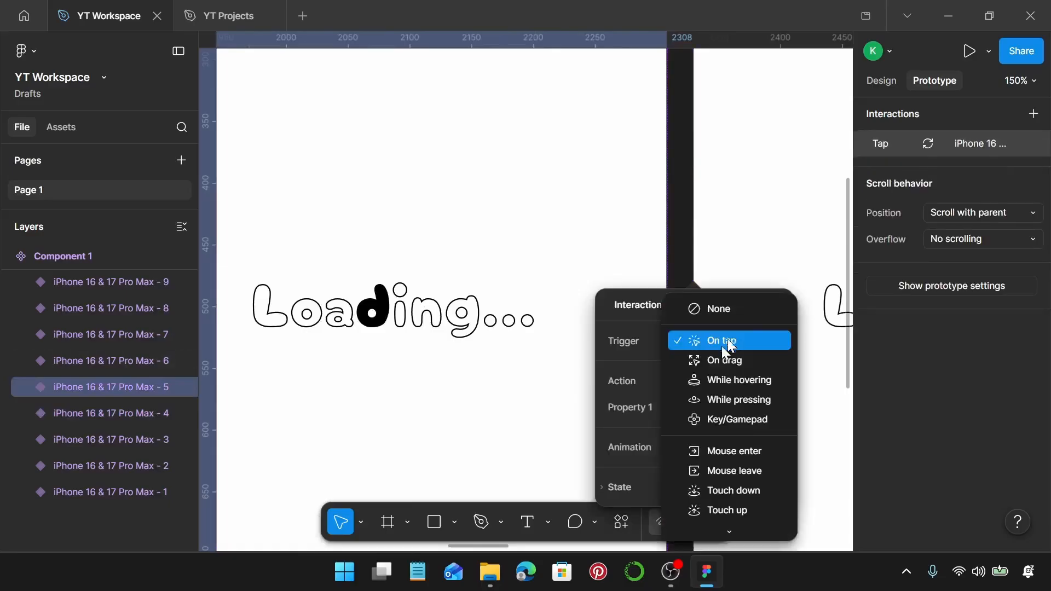
{"action": "left_click", "coordinate": [720, 524]}
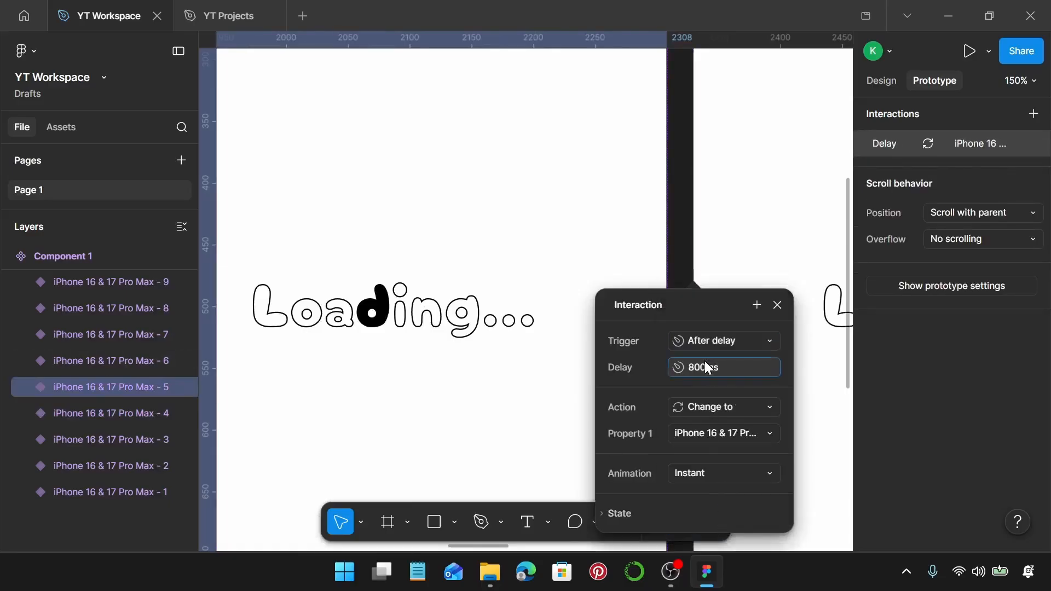
{"action": "key", "text": "Return"}
{"action": "left_click", "coordinate": [773, 308]}
Connect the sixth variant to the seventh using an After delay trigger of 200 ms
{"action": "scroll", "coordinate": [772, 308], "scroll_direction": "right", "scroll_amount": 8}
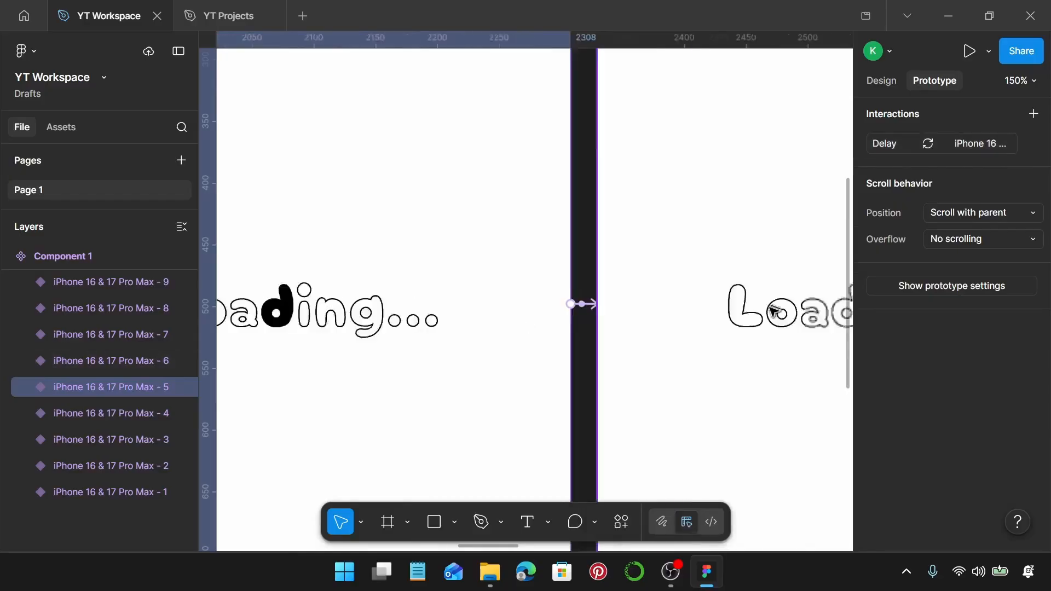
{"action": "left_click", "coordinate": [724, 311]}
{"action": "scroll", "coordinate": [722, 311], "scroll_direction": "right", "scroll_amount": 2}
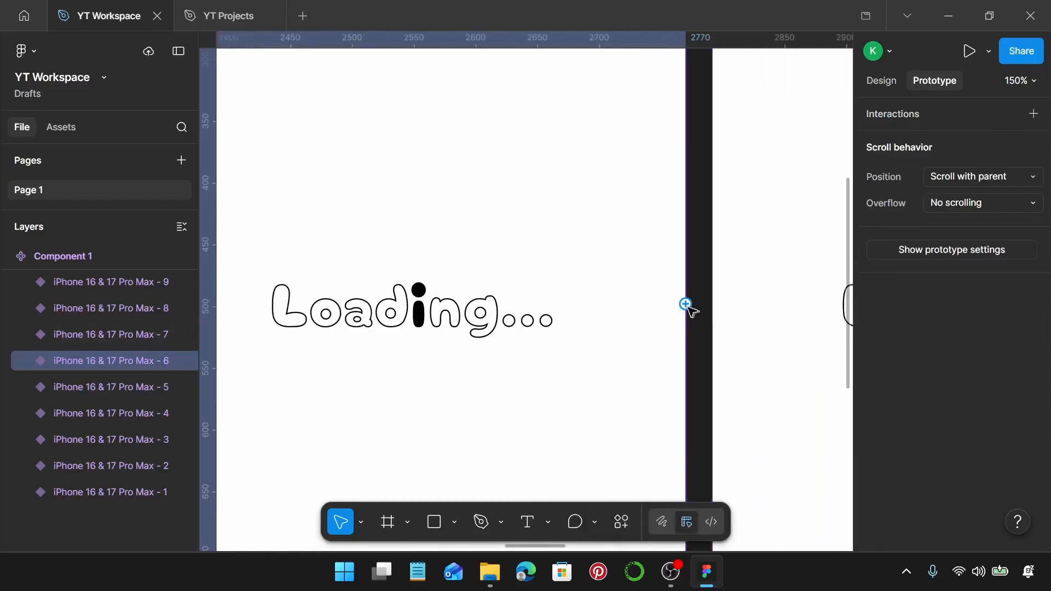
{"action": "left_click_drag", "start_coordinate": [687, 305], "coordinate": [721, 310]}
{"action": "left_click", "coordinate": [723, 339]}
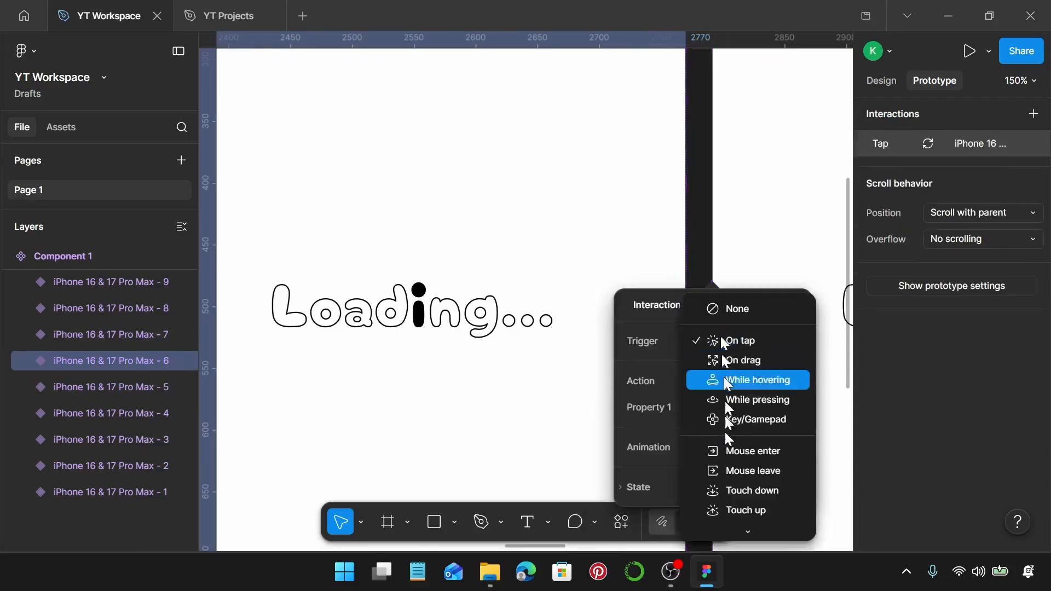
{"action": "scroll", "coordinate": [730, 493], "scroll_direction": "down", "scroll_amount": 1}
{"action": "left_click", "coordinate": [735, 523]}
{"action": "left_click", "coordinate": [733, 372]}
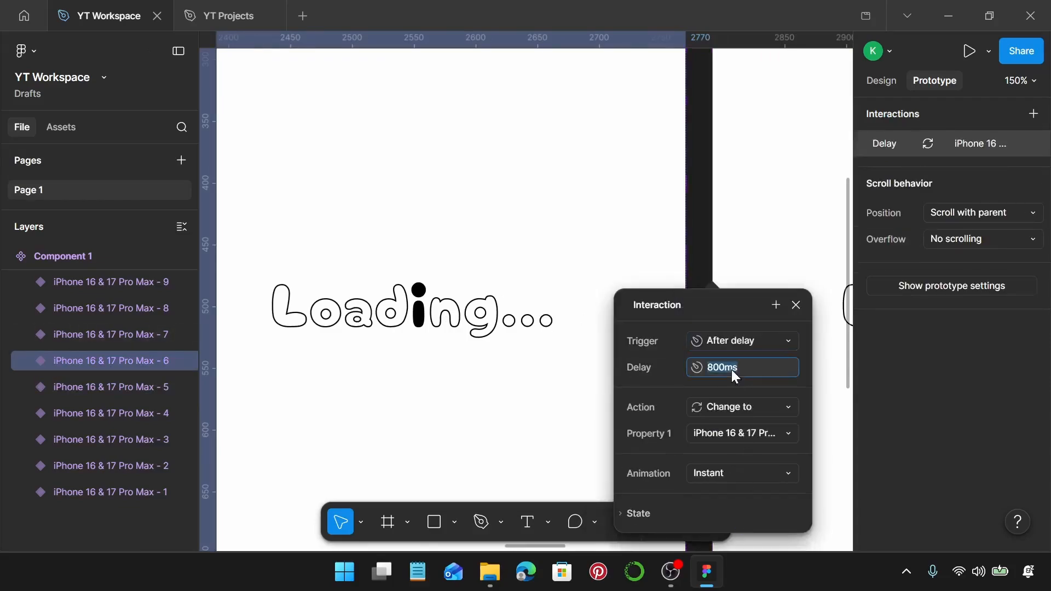
{"action": "type", "text": "200"}
{"action": "key", "text": "Return"}
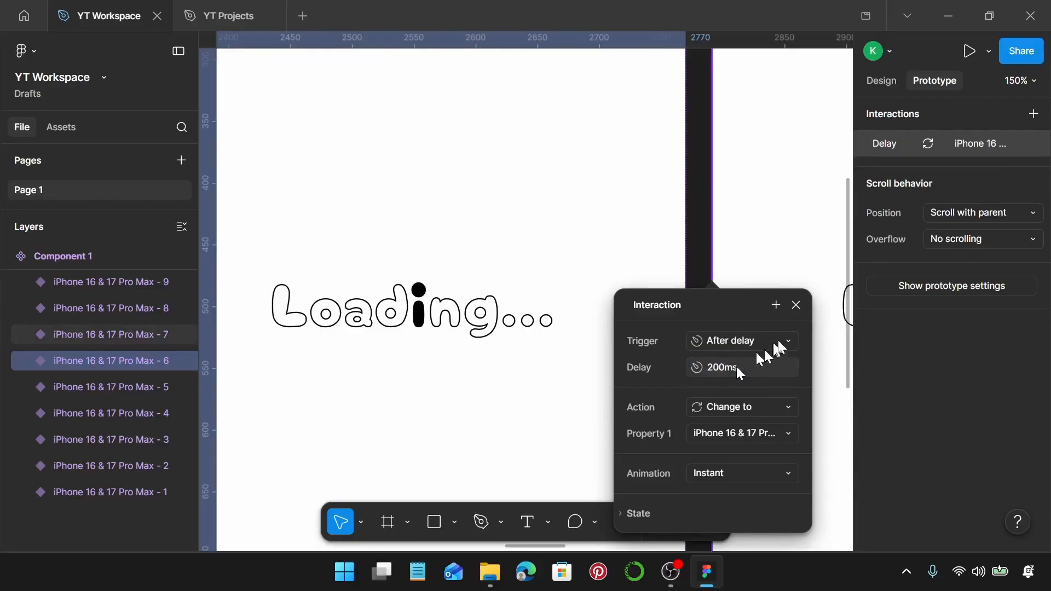
{"action": "left_click", "coordinate": [796, 304]}
Link the seventh variant to the eighth, changing after a delay of 200 ms
{"action": "scroll", "coordinate": [693, 340], "scroll_direction": "right", "scroll_amount": 8}
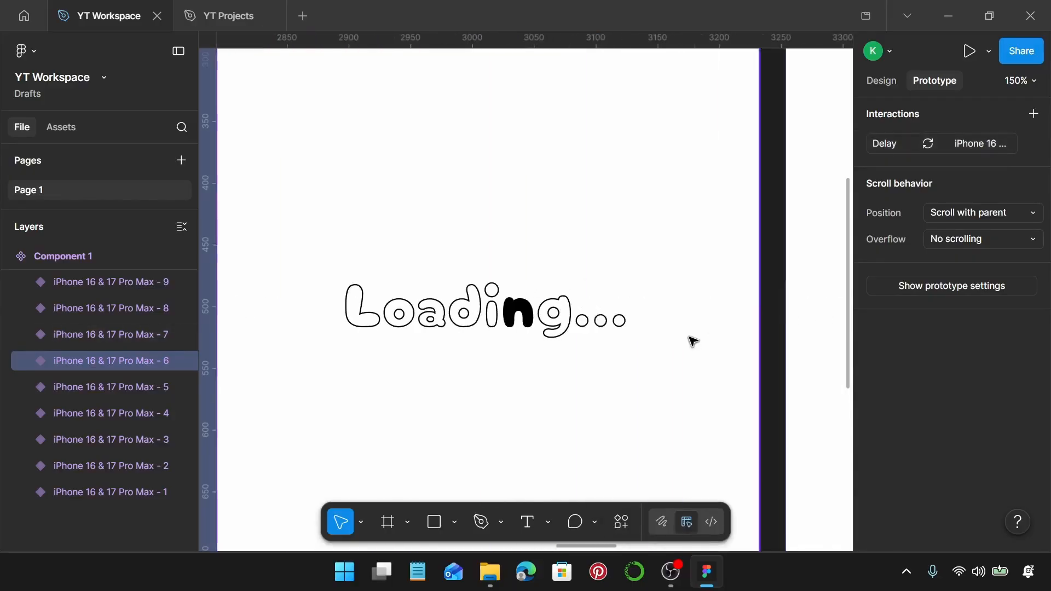
{"action": "left_click", "coordinate": [713, 314]}
{"action": "left_click_drag", "start_coordinate": [761, 307], "coordinate": [783, 307]}
{"action": "left_click", "coordinate": [790, 340]}
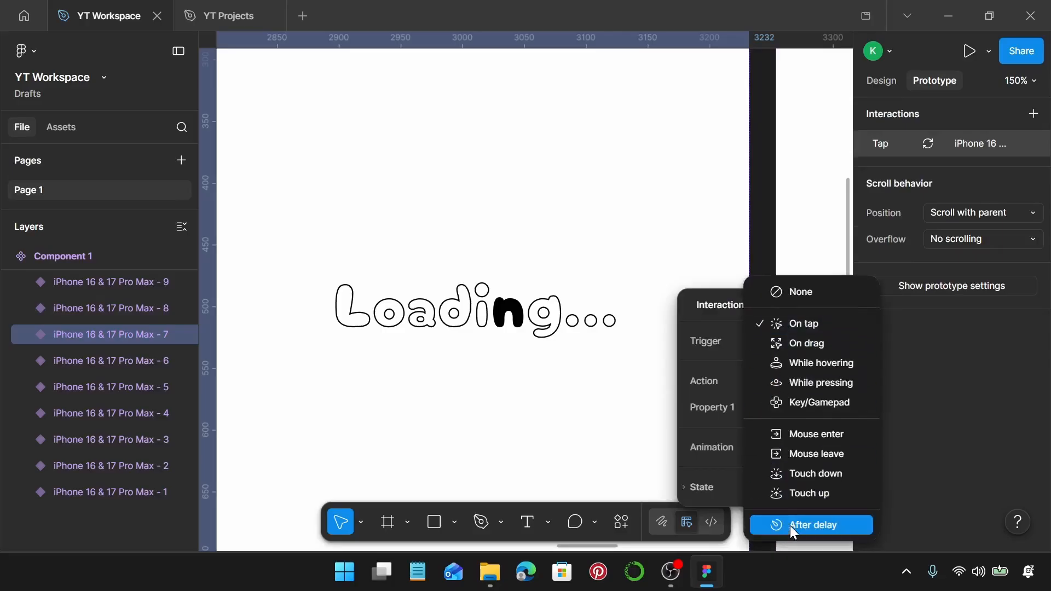
{"action": "left_click", "coordinate": [790, 525]}
{"action": "left_click", "coordinate": [797, 368]}
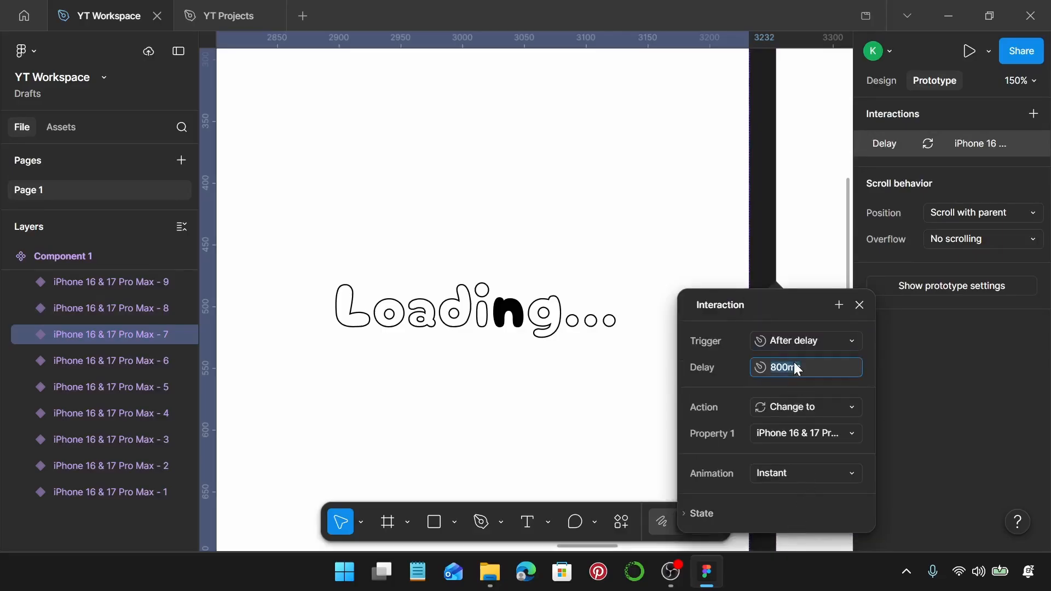
{"action": "type", "text": "200"}
{"action": "key", "text": "Return"}
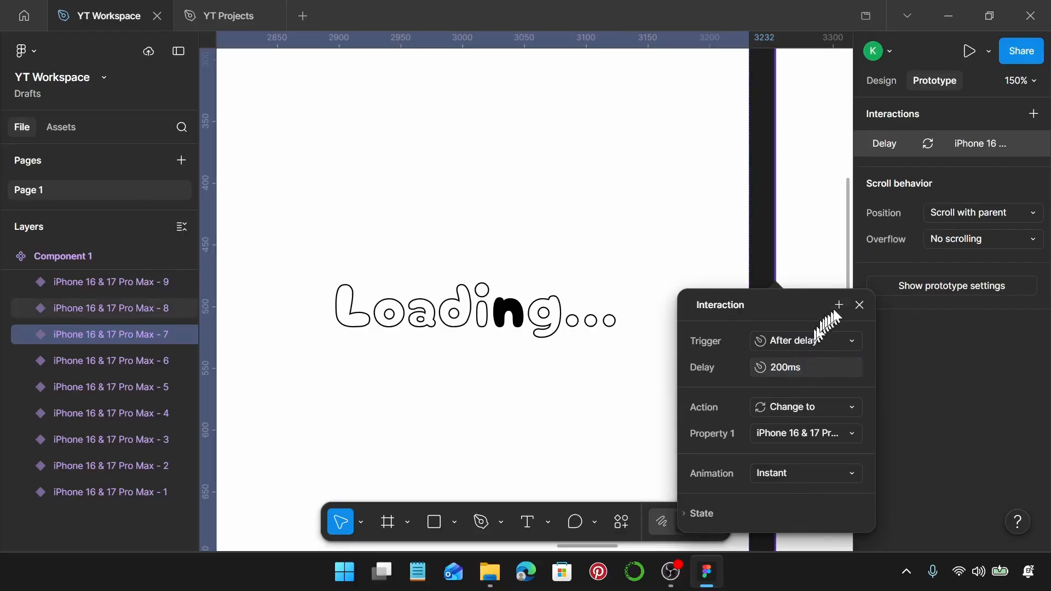
{"action": "left_click", "coordinate": [858, 308]}
Connect the eighth variant to the ninth with an After delay trigger set to 200 ms
{"action": "scroll", "coordinate": [766, 338], "scroll_direction": "right", "scroll_amount": 8}
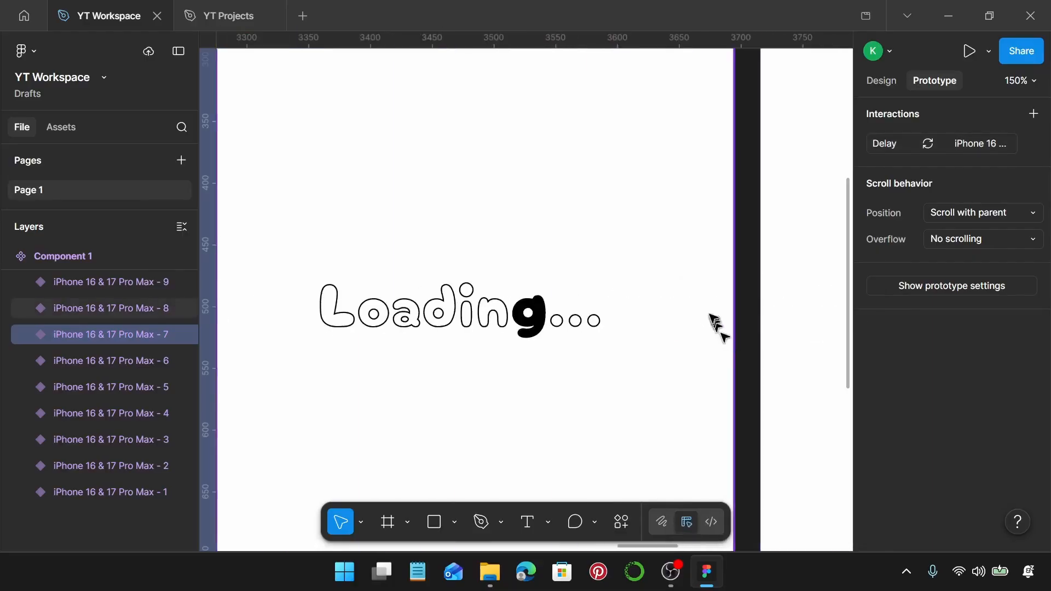
{"action": "left_click", "coordinate": [717, 324]}
{"action": "left_click_drag", "start_coordinate": [734, 304], "coordinate": [770, 320]}
{"action": "left_click", "coordinate": [768, 339]}
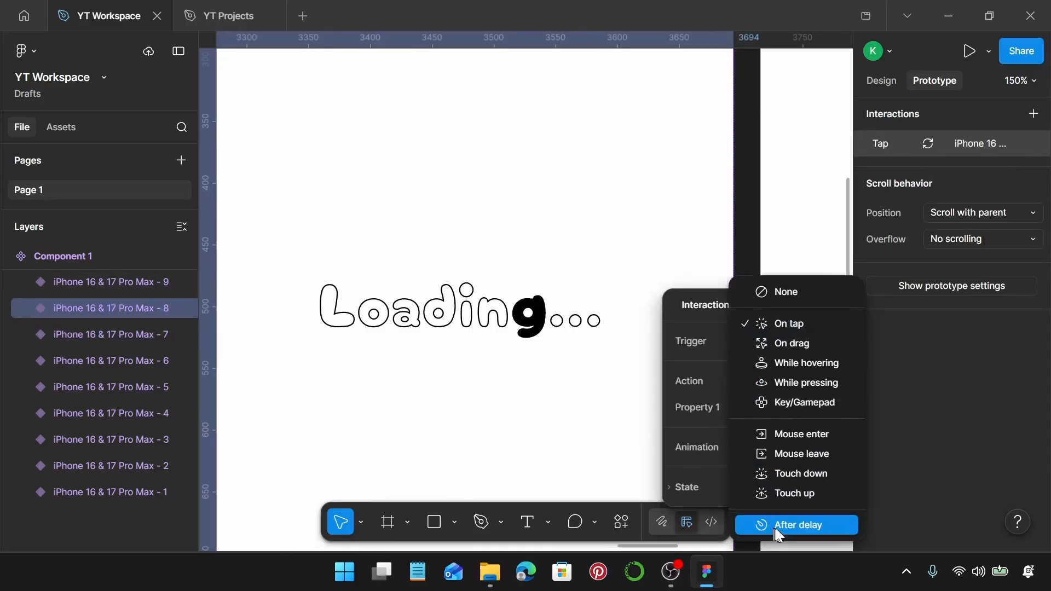
{"action": "left_click", "coordinate": [777, 526]}
{"action": "left_click", "coordinate": [795, 370]}
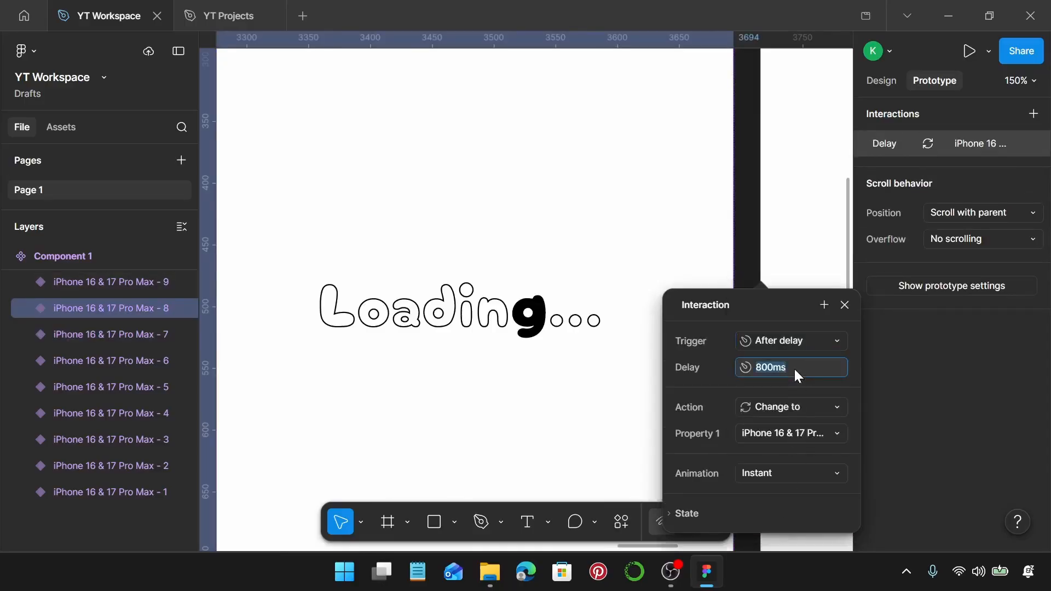
{"action": "type", "text": "200"}
{"action": "key", "text": "Return"}
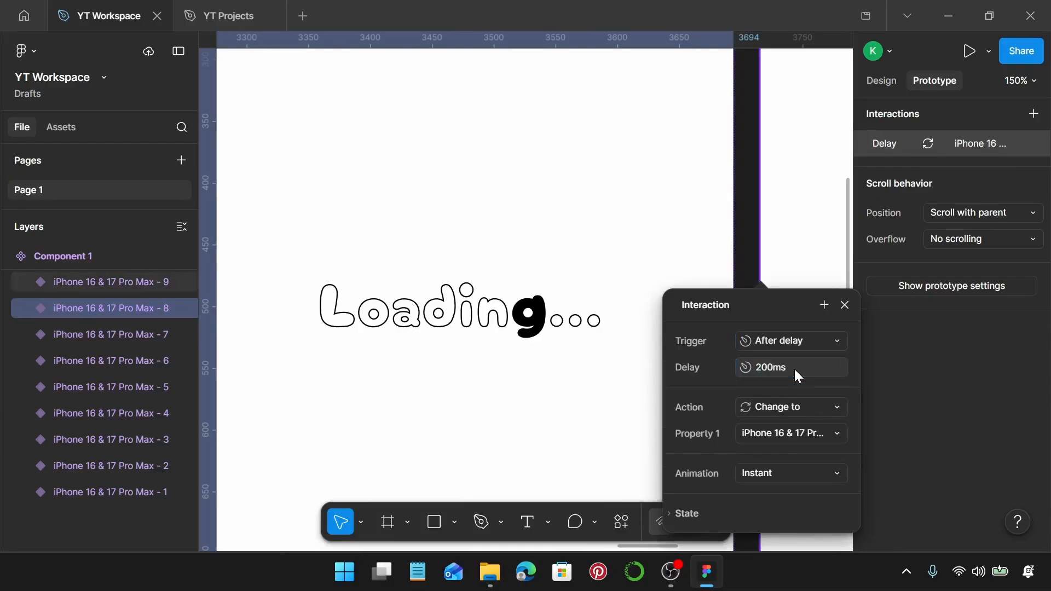
{"action": "left_click", "coordinate": [845, 305]}
Connect the ninth variant to the tenth with the After delay trigger at 200 ms
{"action": "scroll", "coordinate": [734, 333], "scroll_direction": "right", "scroll_amount": 10}
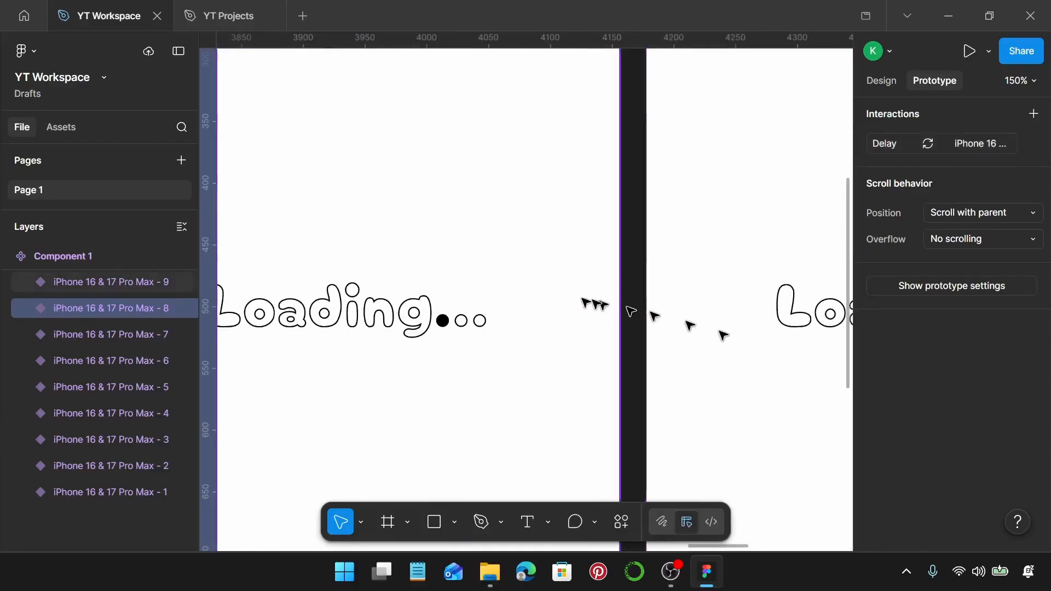
{"action": "left_click", "coordinate": [619, 303]}
{"action": "left_click_drag", "start_coordinate": [619, 305], "coordinate": [659, 311]}
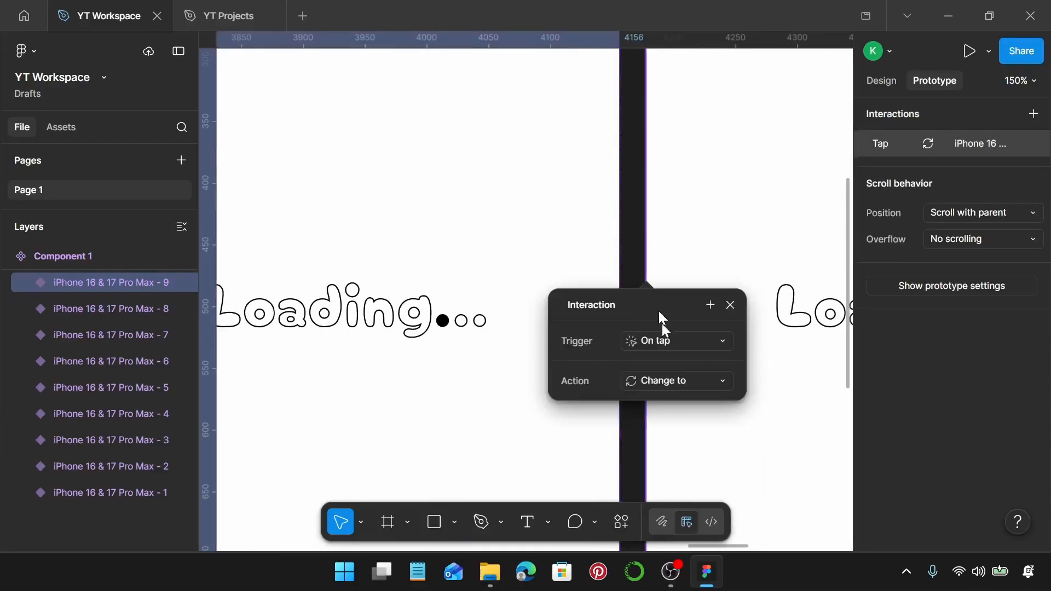
{"action": "left_click", "coordinate": [665, 335]}
{"action": "scroll", "coordinate": [666, 512], "scroll_direction": "down", "scroll_amount": 1}
{"action": "left_click", "coordinate": [664, 528]}
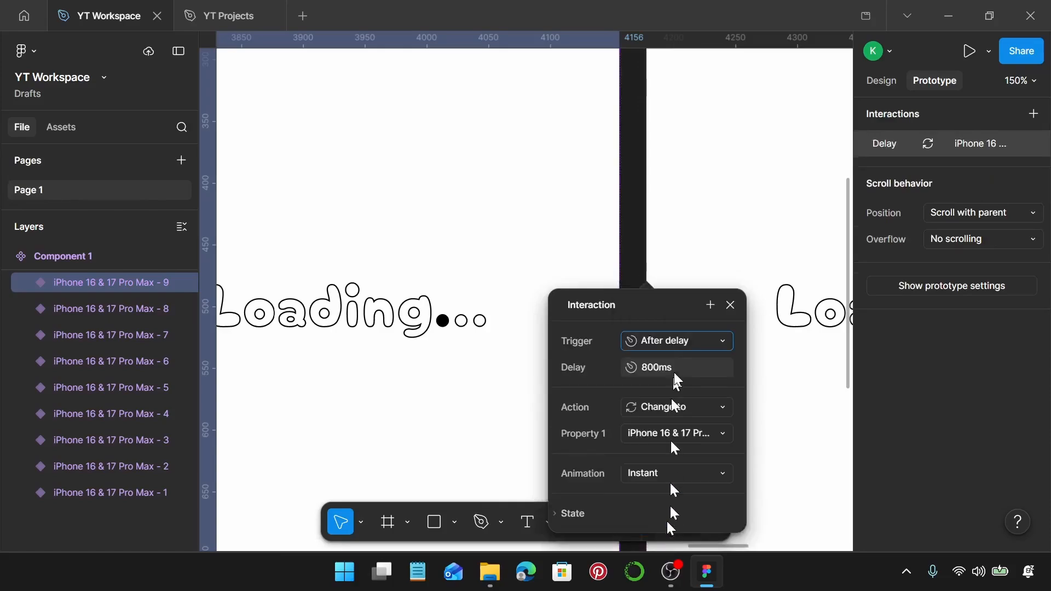
{"action": "left_click", "coordinate": [679, 368]}
{"action": "type", "text": "20"}
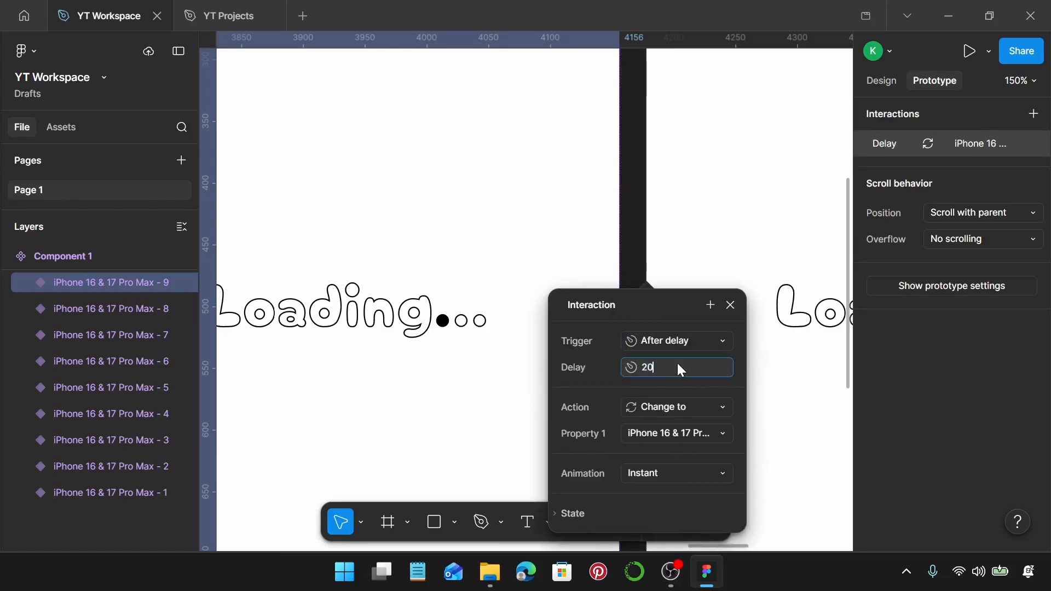
{"action": "type", "text": "0"}
{"action": "key", "text": "Return"}
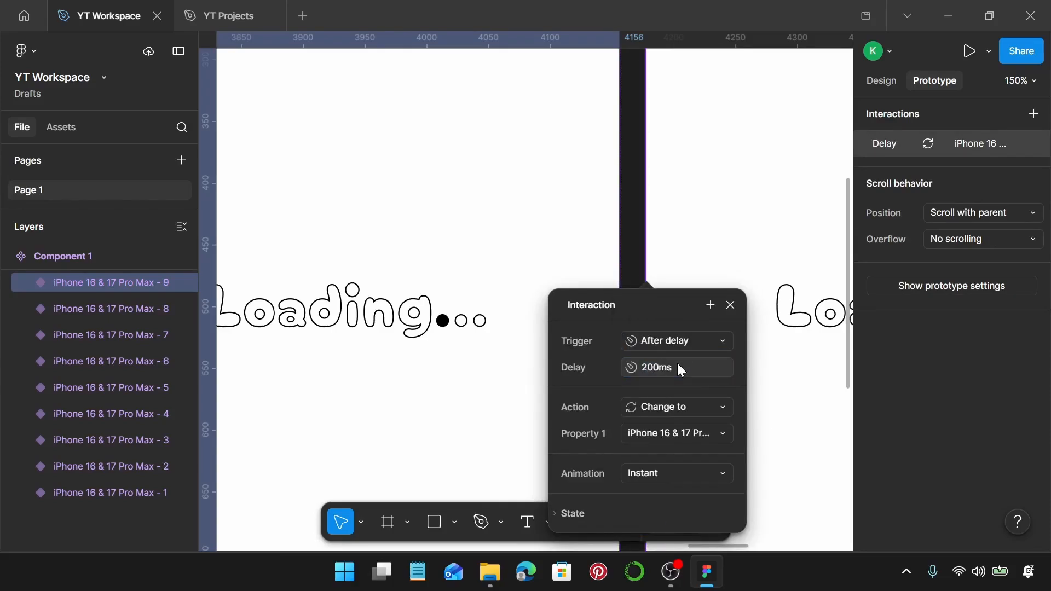
{"action": "left_click", "coordinate": [729, 310]}
Connect the tenth variant to the eleventh using an After delay trigger of 200 ms
{"action": "scroll", "coordinate": [728, 310], "scroll_direction": "right", "scroll_amount": 10}
{"action": "left_click", "coordinate": [587, 310]}
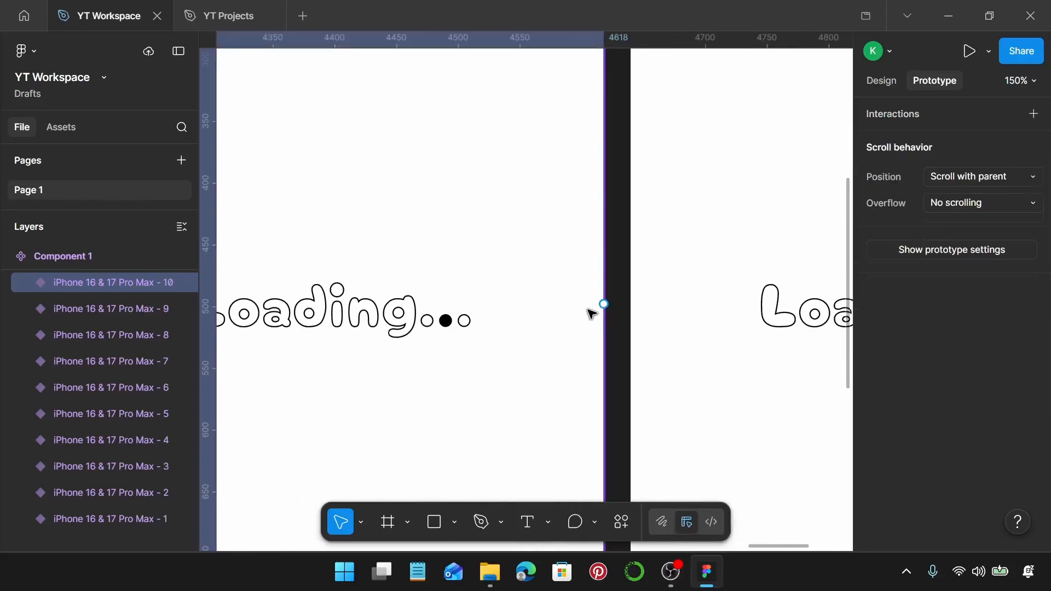
{"action": "left_click_drag", "start_coordinate": [604, 305], "coordinate": [660, 307]}
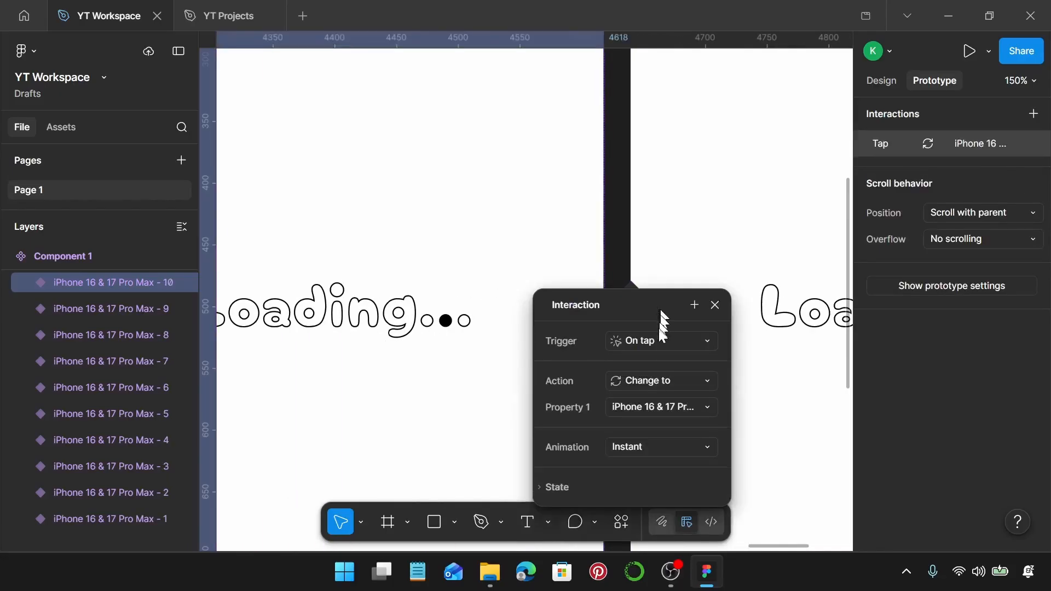
{"action": "left_click", "coordinate": [652, 340]}
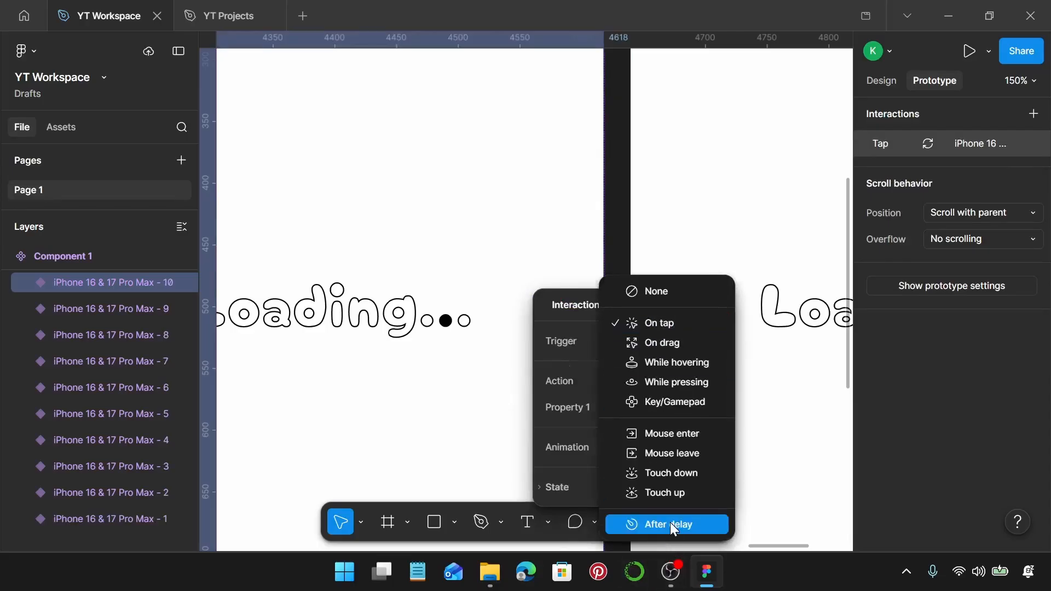
{"action": "left_click", "coordinate": [671, 525]}
{"action": "left_click", "coordinate": [669, 362]}
{"action": "type", "text": "2"}
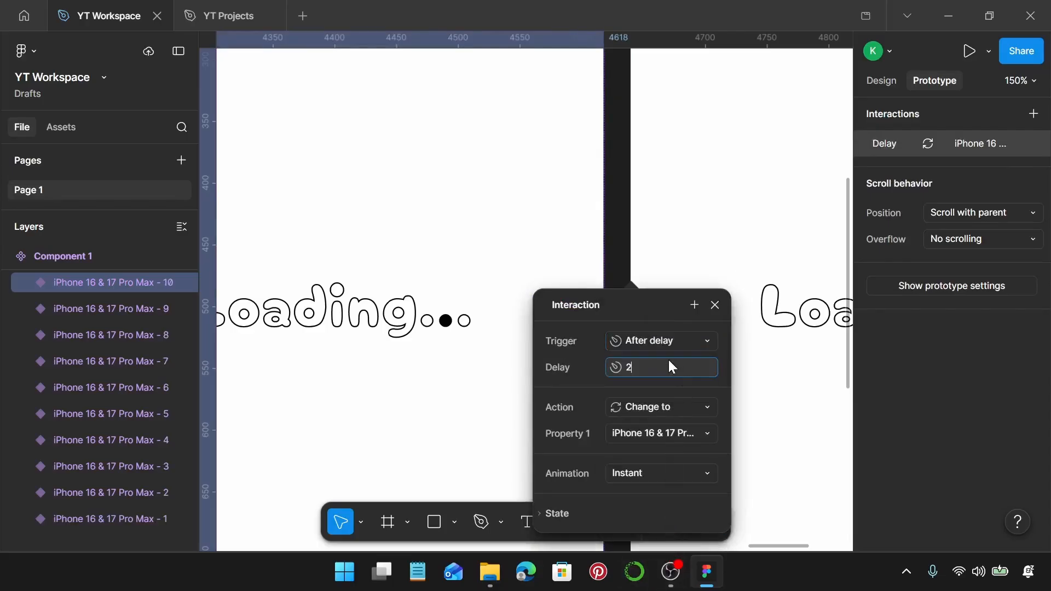
{"action": "type", "text": "00"}
{"action": "key", "text": "Return"}
{"action": "left_click", "coordinate": [715, 307]}
Loop the eleventh variant back to the first with an After delay trigger of 200 ms
{"action": "scroll", "coordinate": [715, 307], "scroll_direction": "down", "scroll_amount": 10}
{"action": "key", "text": "ctrl+d"}
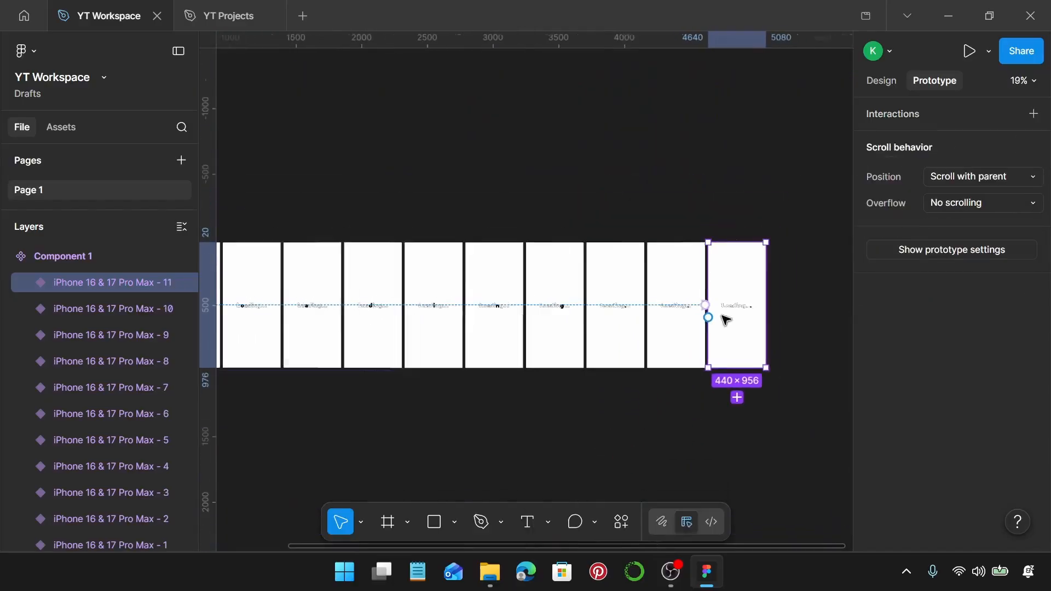
{"action": "scroll", "coordinate": [726, 320], "scroll_direction": "down", "scroll_amount": 3}
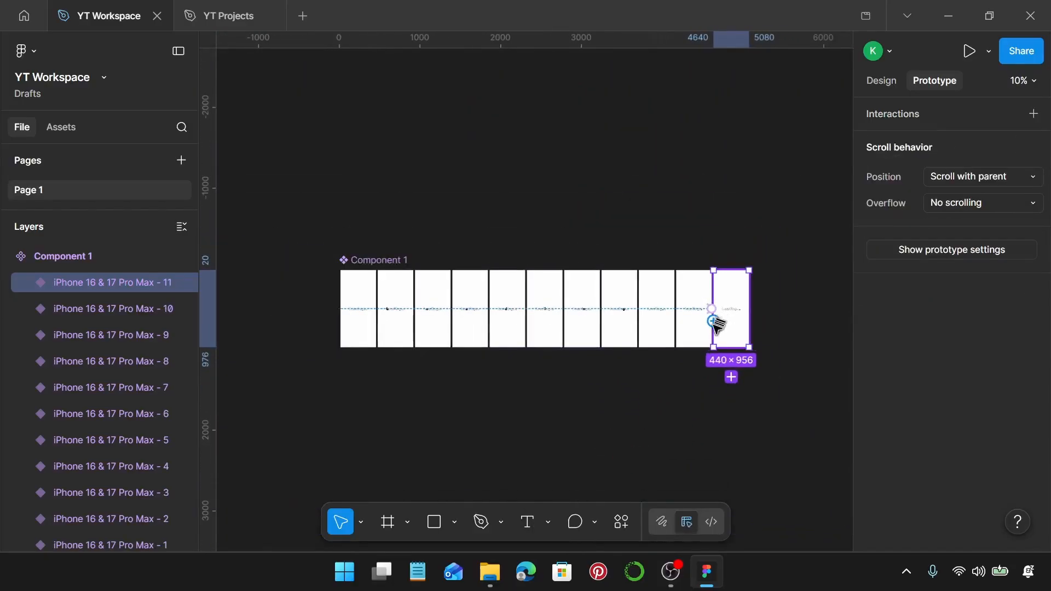
{"action": "left_click_drag", "start_coordinate": [713, 321], "coordinate": [370, 316]}
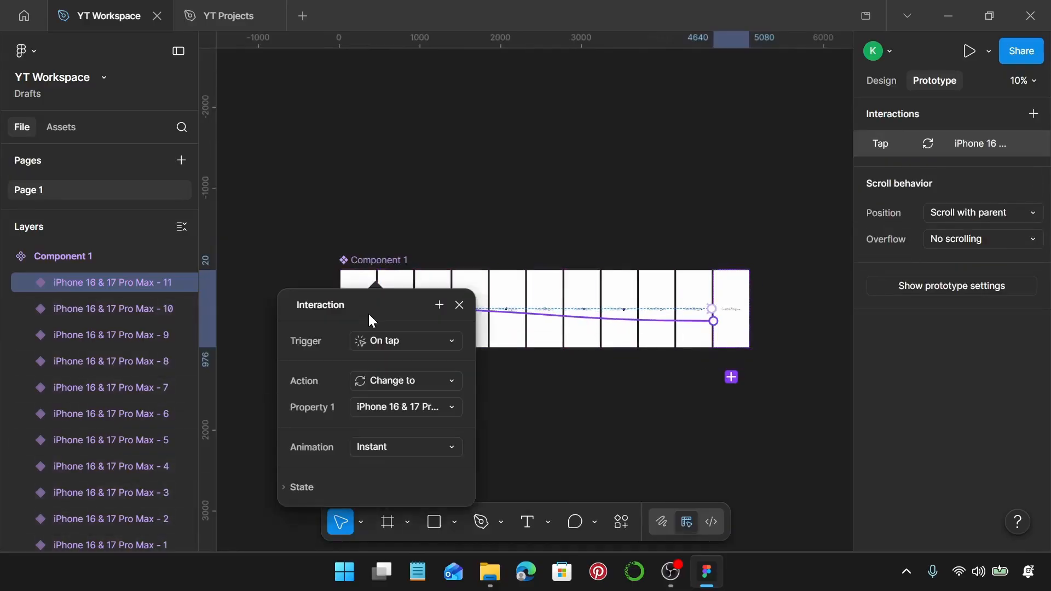
{"action": "left_click", "coordinate": [385, 337]}
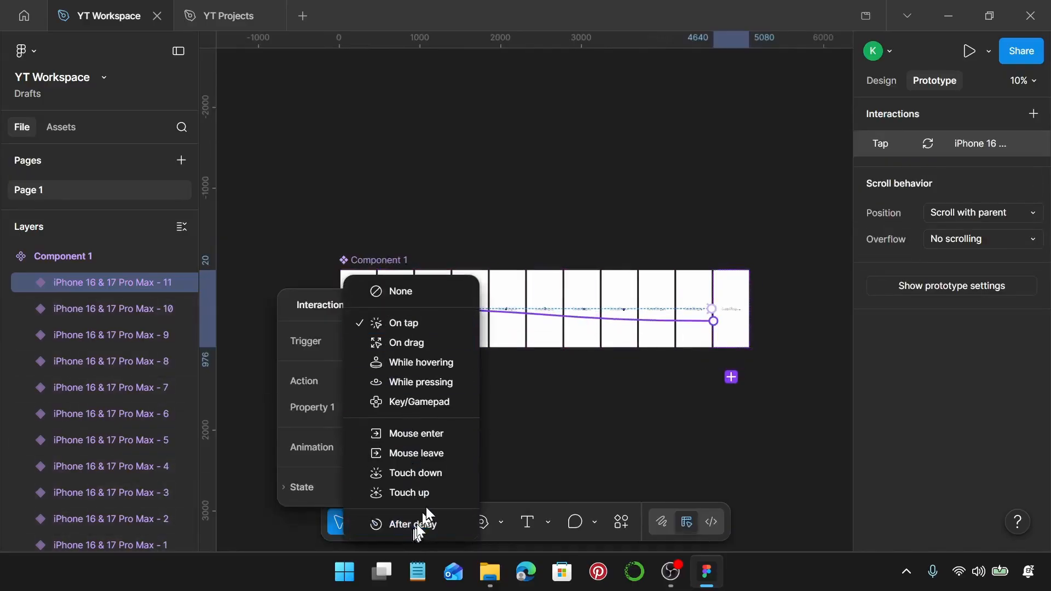
{"action": "left_click", "coordinate": [426, 524]}
{"action": "left_click", "coordinate": [418, 366]}
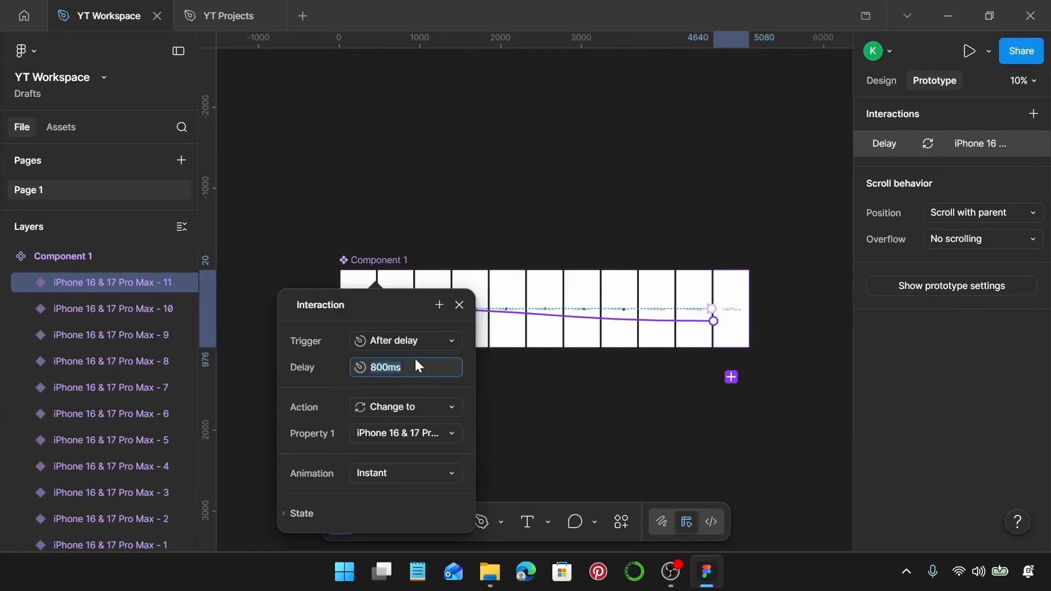
{"action": "type", "text": "200"}
{"action": "key", "text": "Return"}
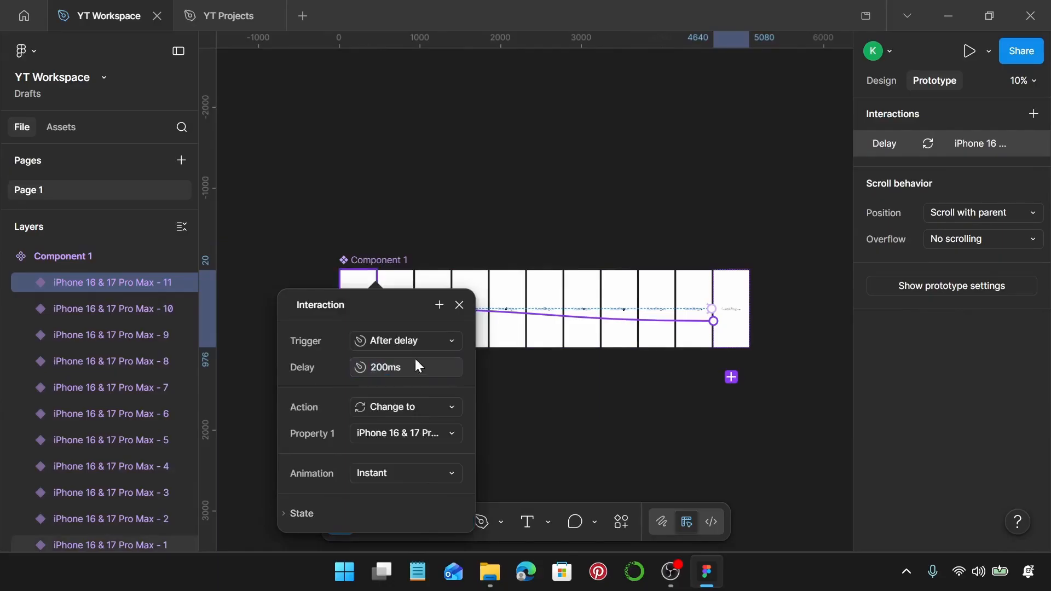
{"action": "left_click", "coordinate": [460, 305]}
Add an empty iPhone 16 & 17 Pro Max frame and place it just before the first variant of Component 1
{"action": "scroll", "coordinate": [468, 304], "scroll_direction": "left", "scroll_amount": 3}
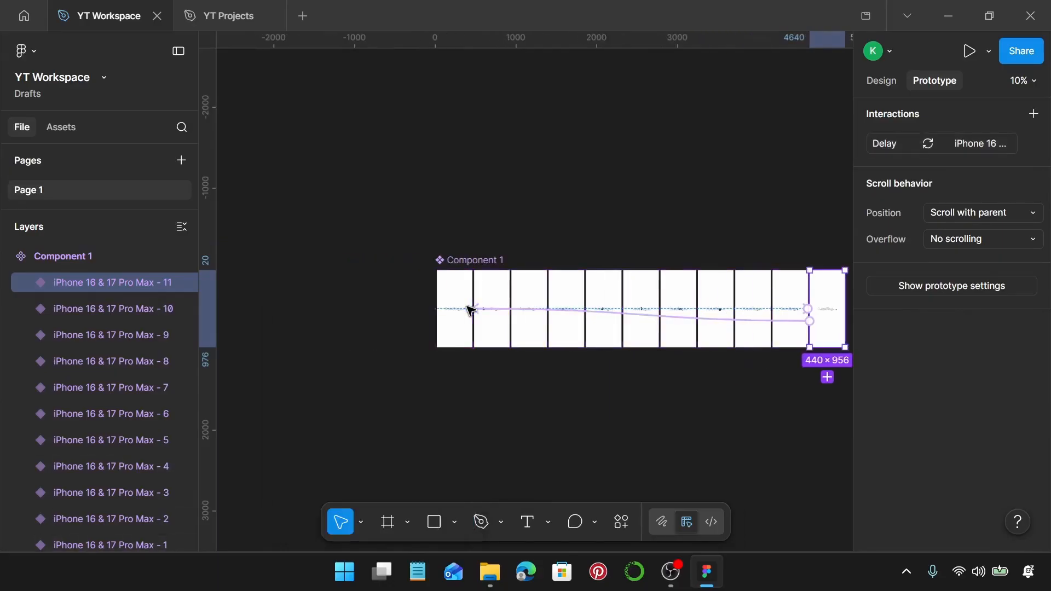
{"action": "key", "text": "f"}
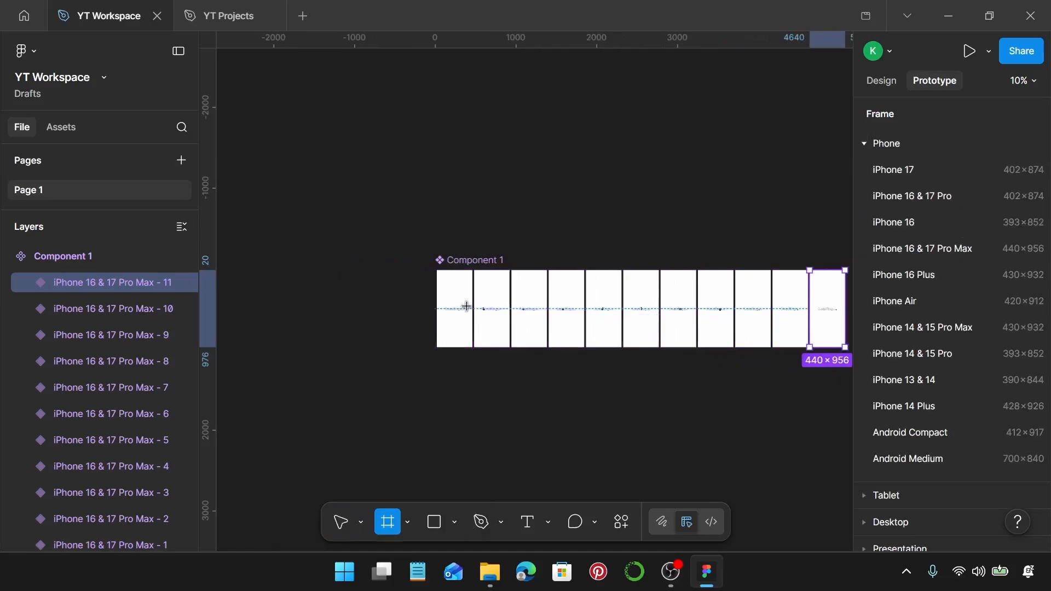
{"action": "left_click", "coordinate": [901, 249]}
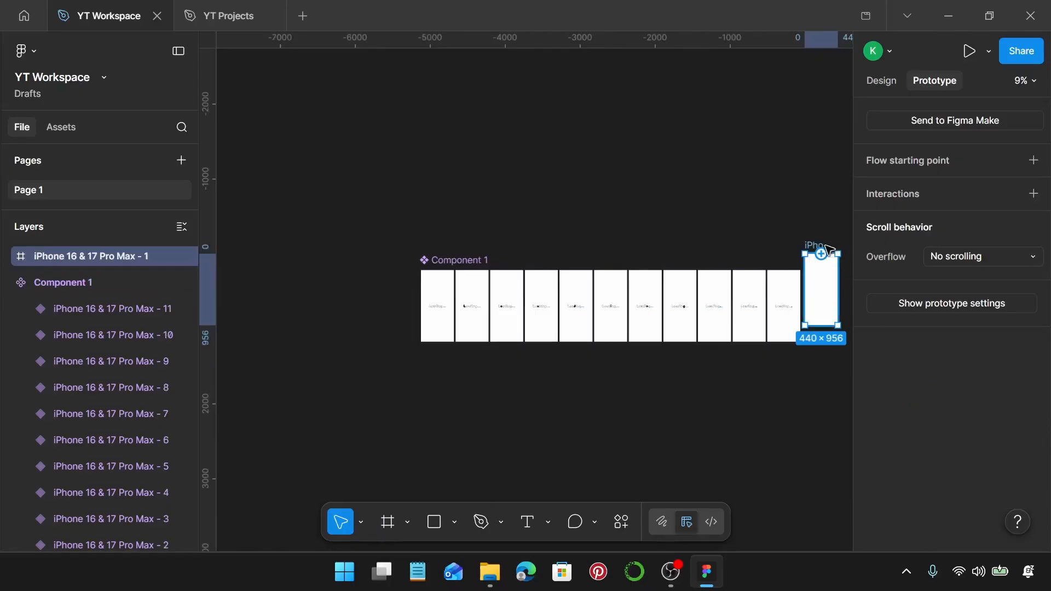
{"action": "left_click_drag", "start_coordinate": [844, 268], "coordinate": [797, 235]}
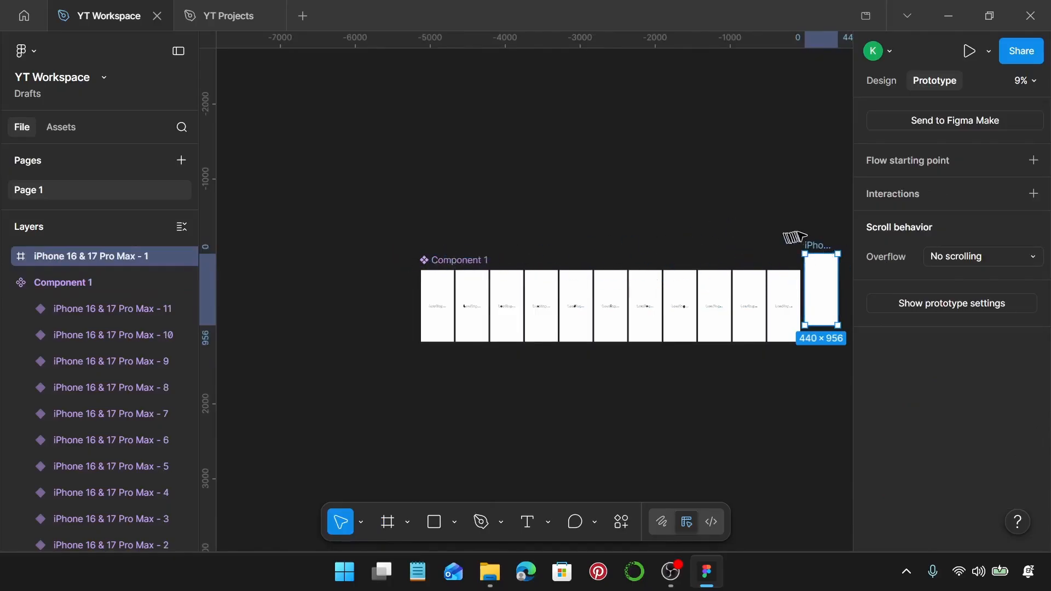
{"action": "left_click", "coordinate": [882, 81]}
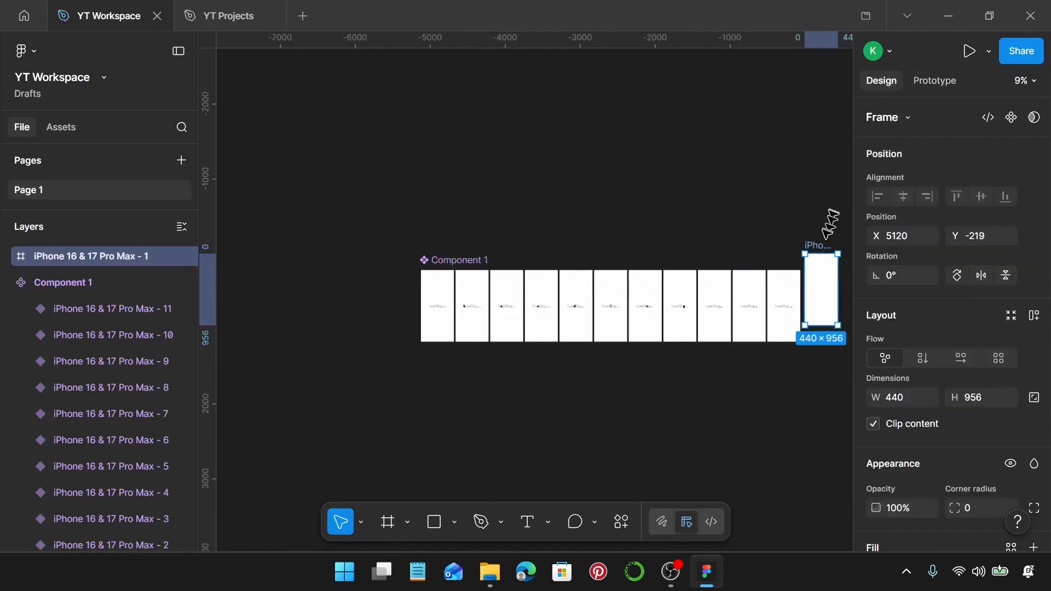
{"action": "left_click_drag", "start_coordinate": [821, 245], "coordinate": [382, 258]}
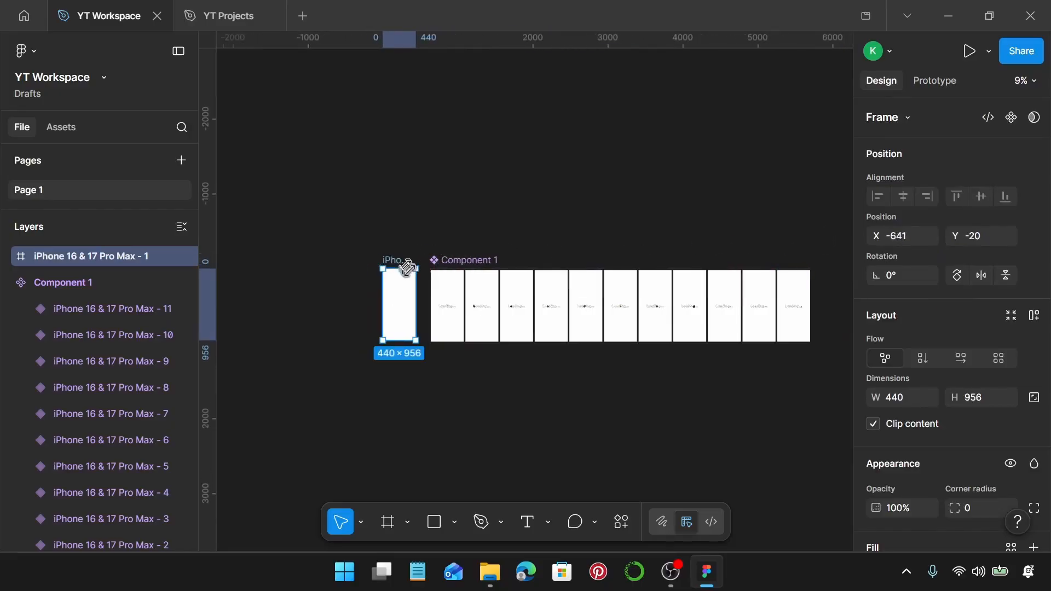
{"action": "scroll", "coordinate": [427, 287], "scroll_direction": "up", "scroll_amount": 5}
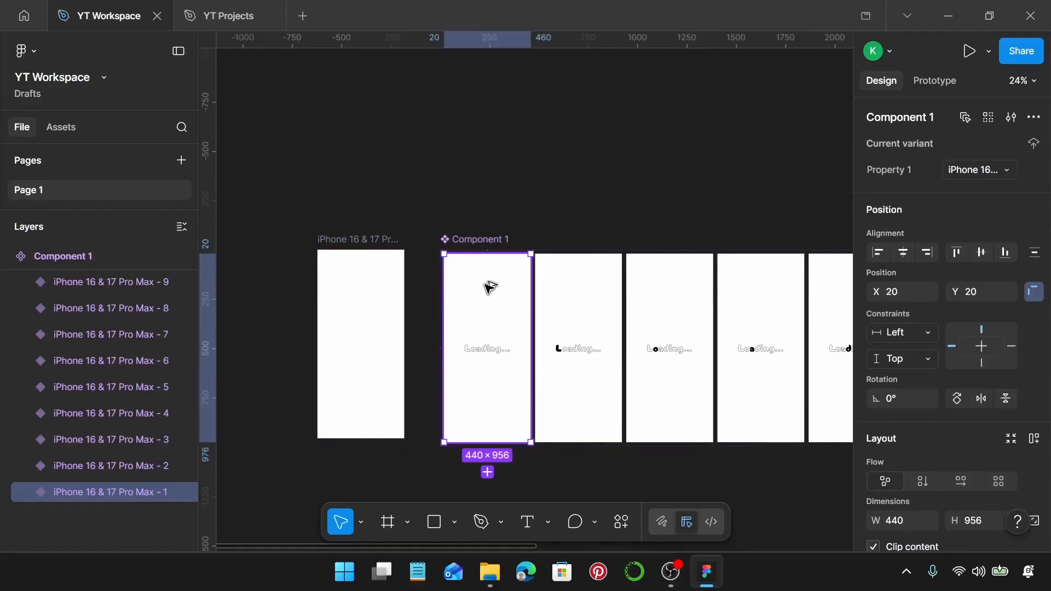
Place an instance of Component 1's first variant inside the empty iPhone frame, aligned with the frame at X 0, Y 0
{"action": "left_click_drag", "start_coordinate": [490, 286], "coordinate": [359, 276]}
{"action": "scroll", "coordinate": [345, 257], "scroll_direction": "up", "scroll_amount": 5}
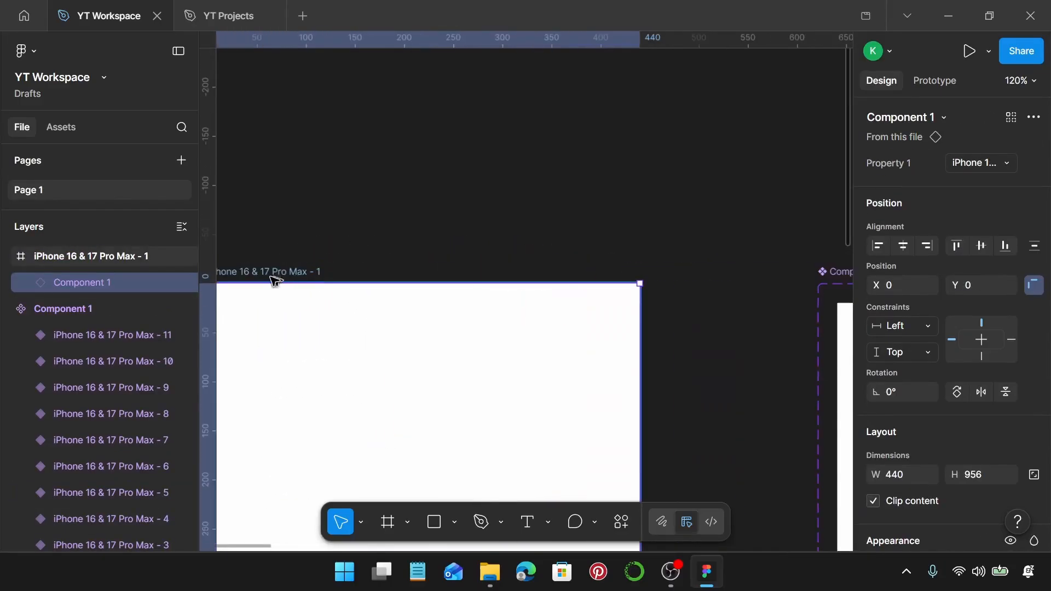
{"action": "scroll", "coordinate": [276, 281], "scroll_direction": "up", "scroll_amount": 2}
{"action": "scroll", "coordinate": [301, 282], "scroll_direction": "left", "scroll_amount": 2}
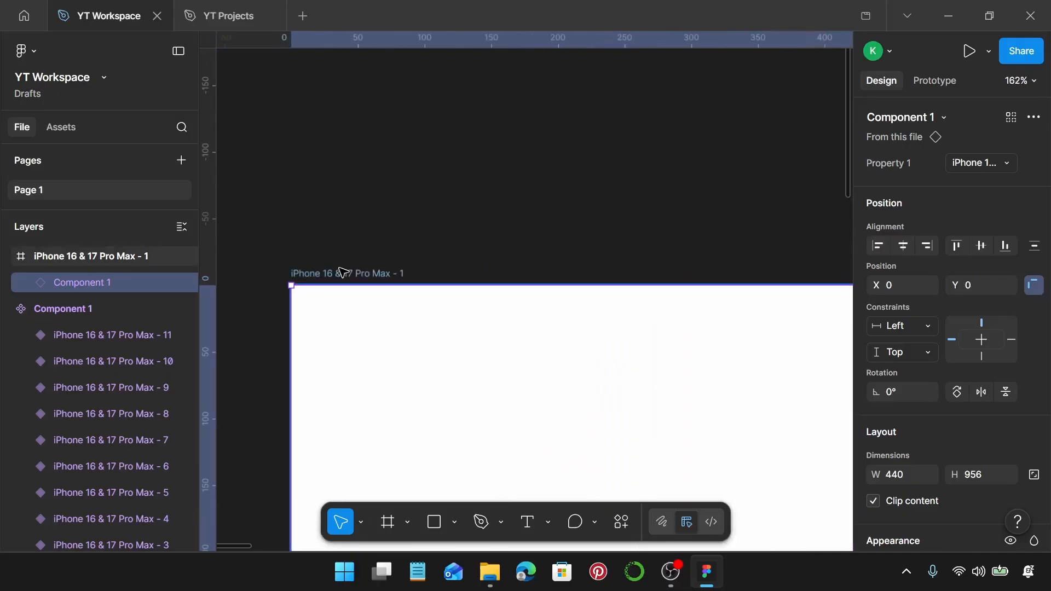
{"action": "scroll", "coordinate": [343, 273], "scroll_direction": "right", "scroll_amount": 1}
{"action": "scroll", "coordinate": [342, 272], "scroll_direction": "down", "scroll_amount": 5}
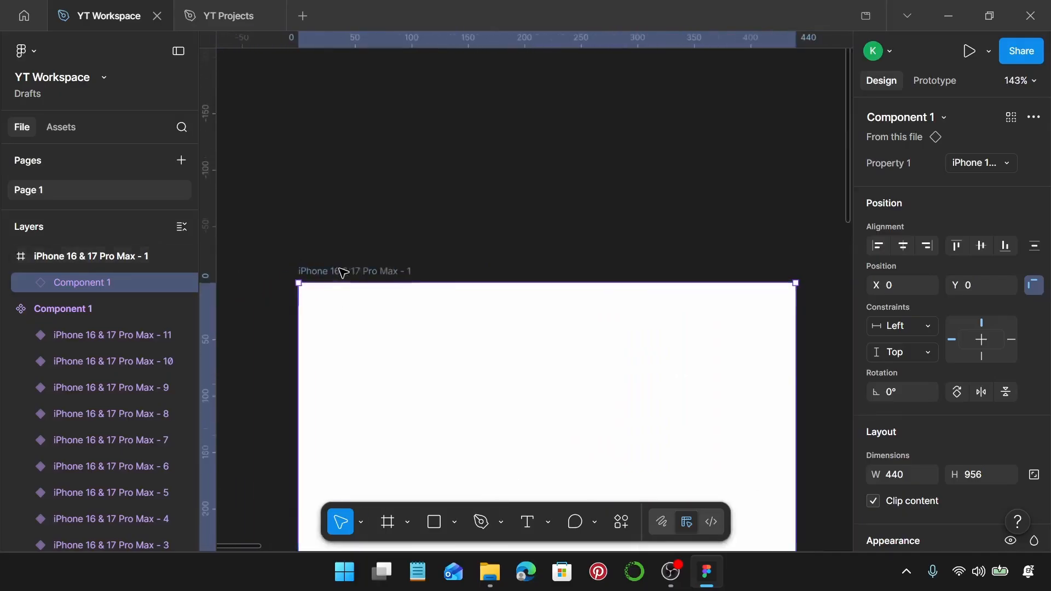
{"action": "scroll", "coordinate": [339, 268], "scroll_direction": "down", "scroll_amount": 2}
{"action": "left_click", "coordinate": [381, 217]}
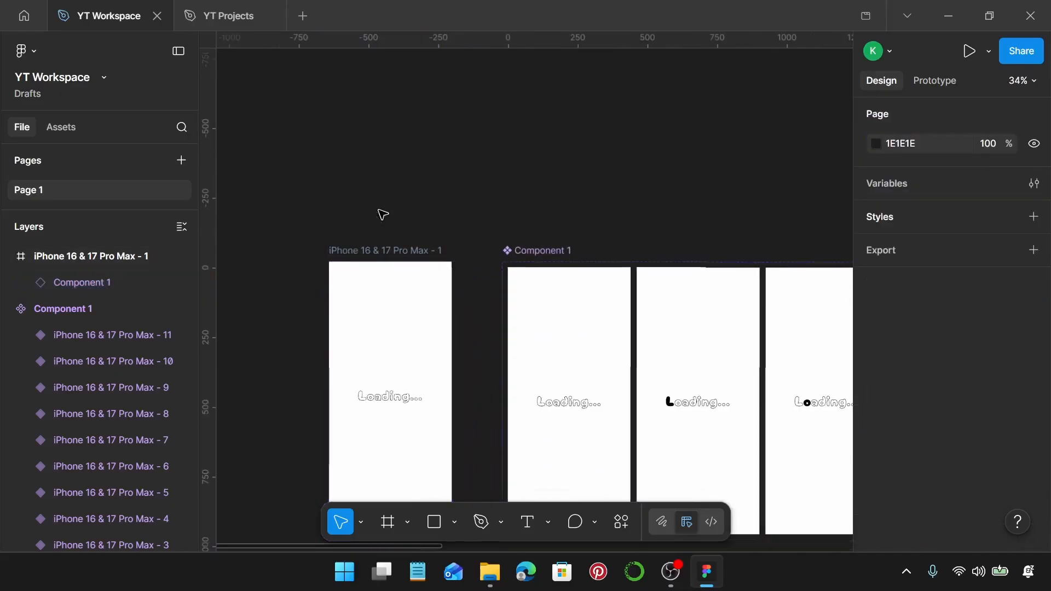
Show the prototype connections and run the prototype to preview the loading animation on the phone
{"action": "scroll", "coordinate": [383, 214], "scroll_direction": "down", "scroll_amount": 2}
{"action": "scroll", "coordinate": [383, 214], "scroll_direction": "down", "scroll_amount": 2}
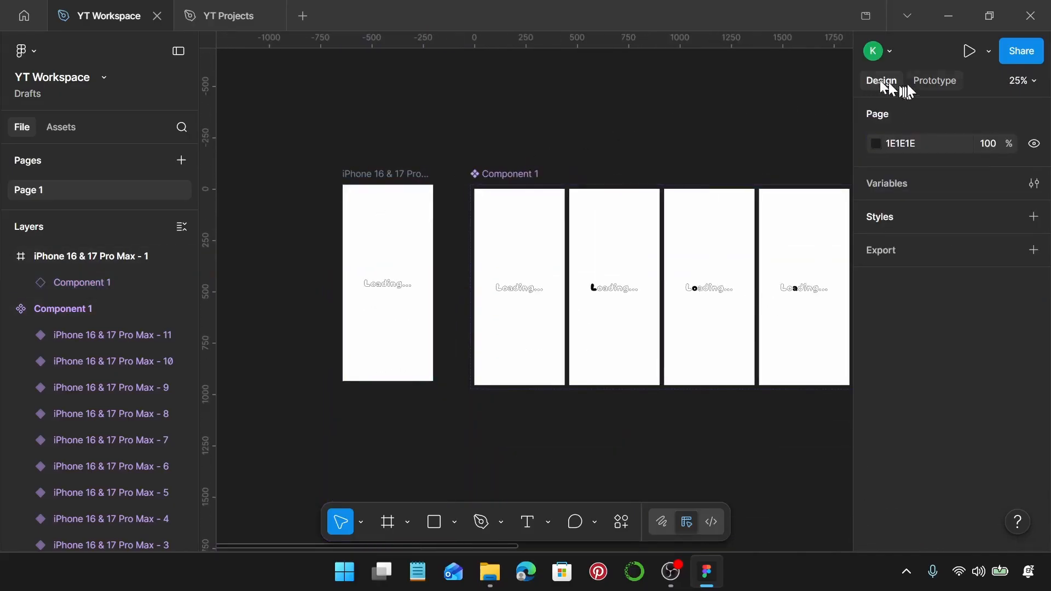
{"action": "left_click", "coordinate": [916, 82]}
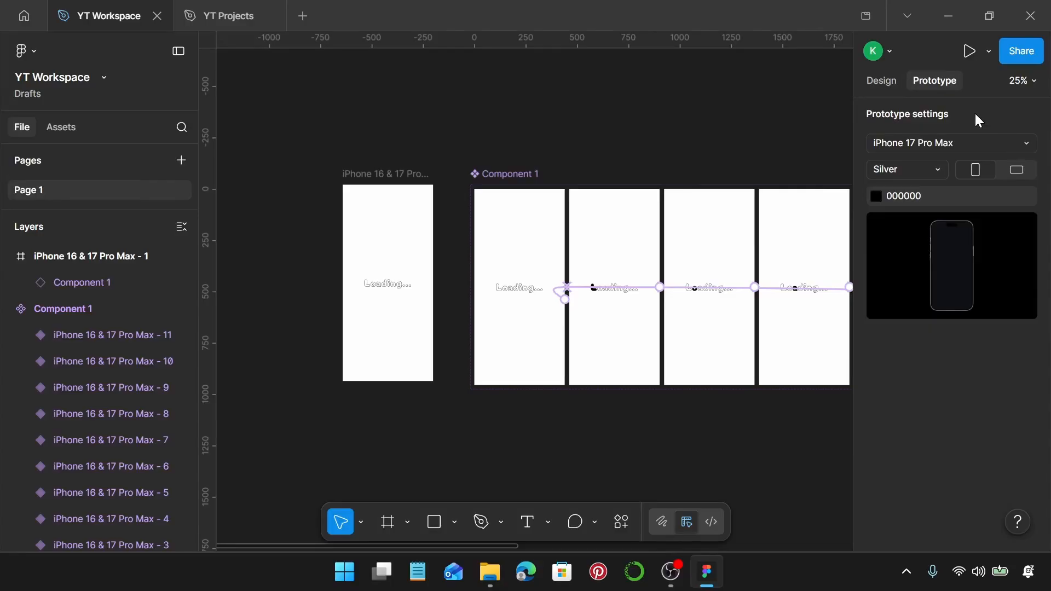
{"action": "key", "text": "ctrl+alt+Return"}
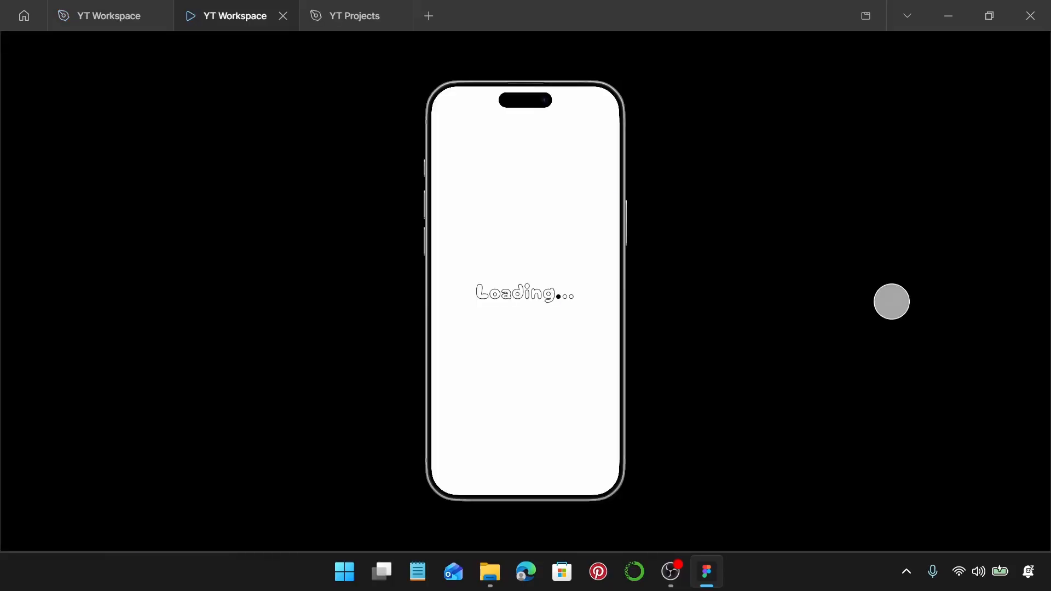